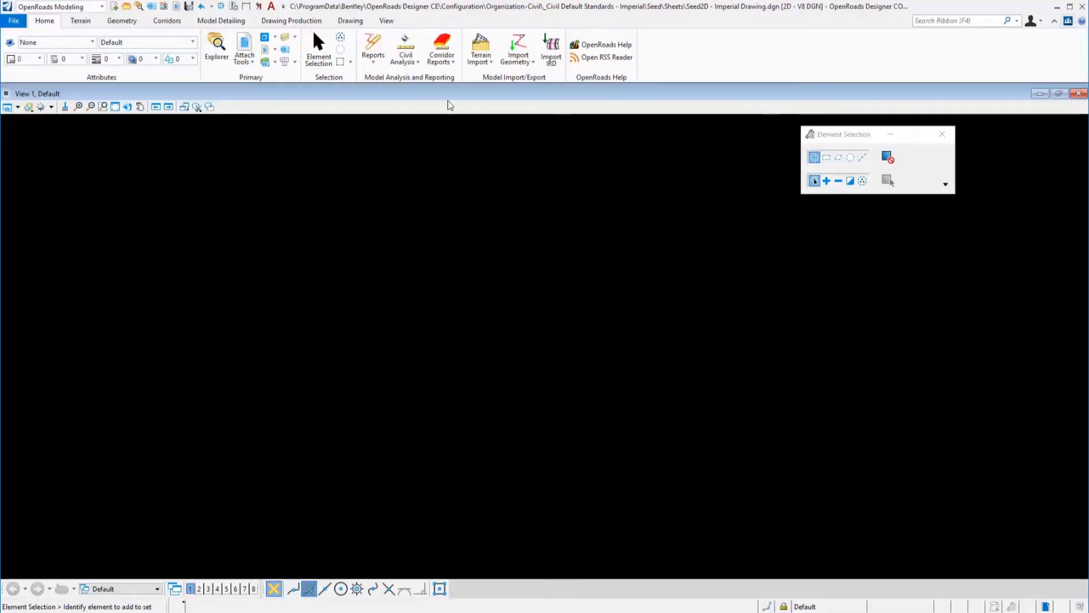
- Rename the Default model of the drawing seed file as 2D Imperial Drawing
click(266, 39)
click(152, 177)
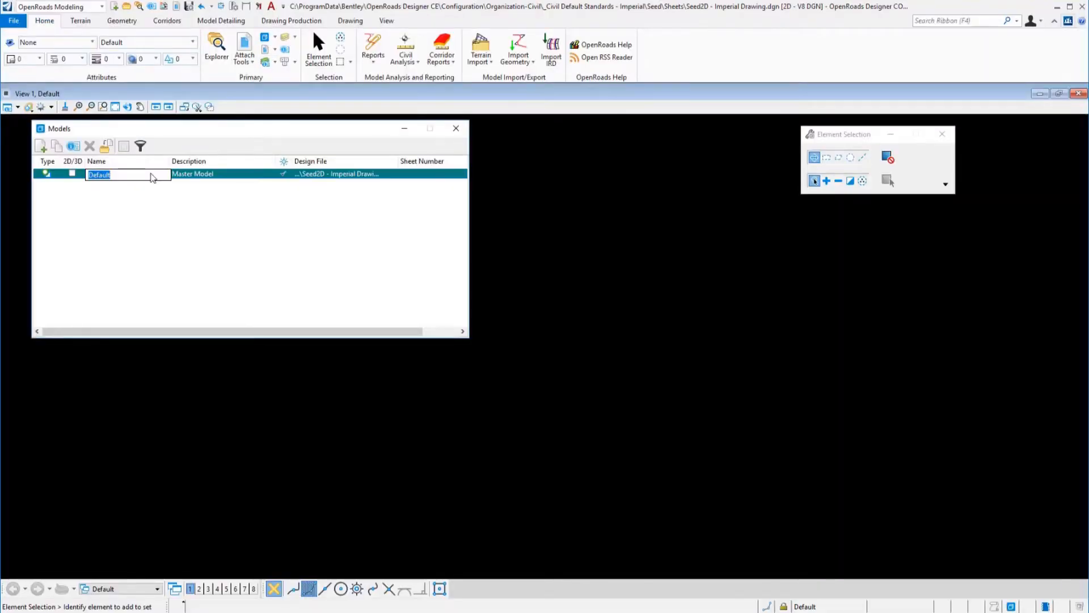
text(2D Imperial Drawing)
key(Return)
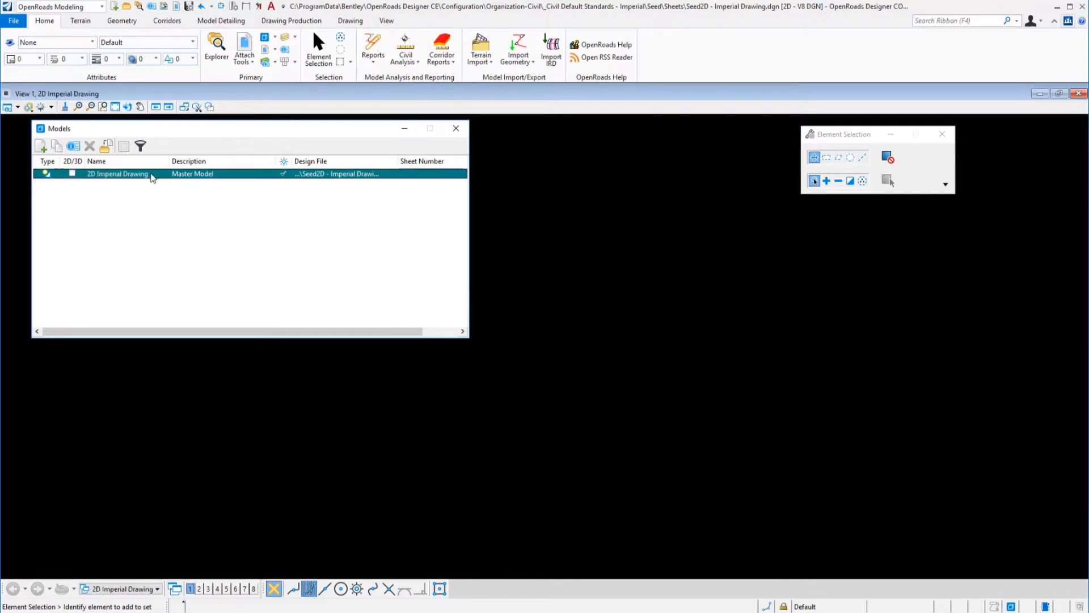
- Set the type of the 2D Imperial Drawing model to Drawing in its model properties
click(73, 146)
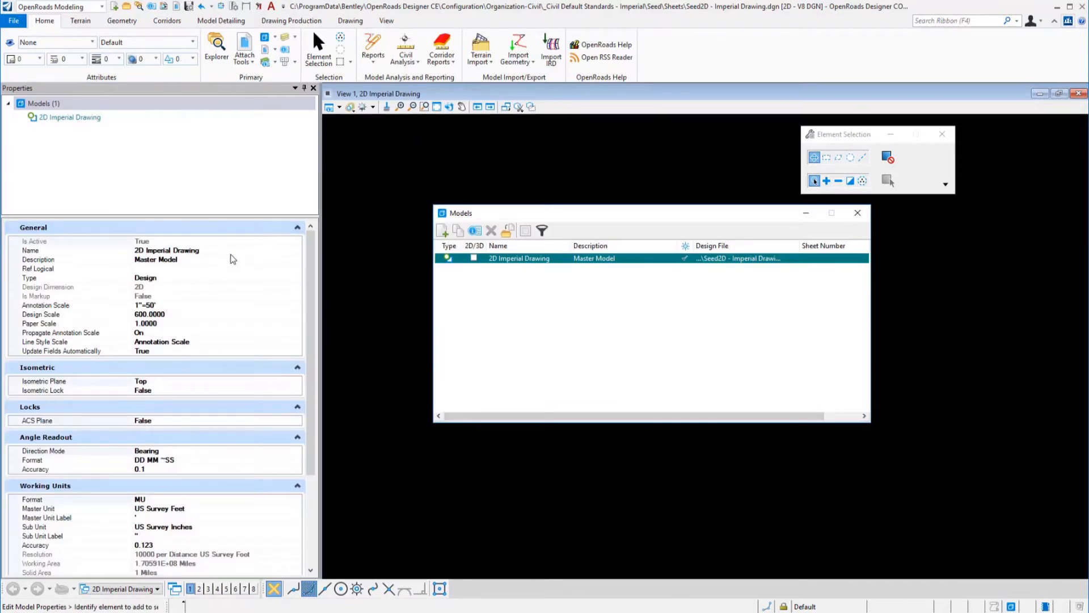
click(220, 277)
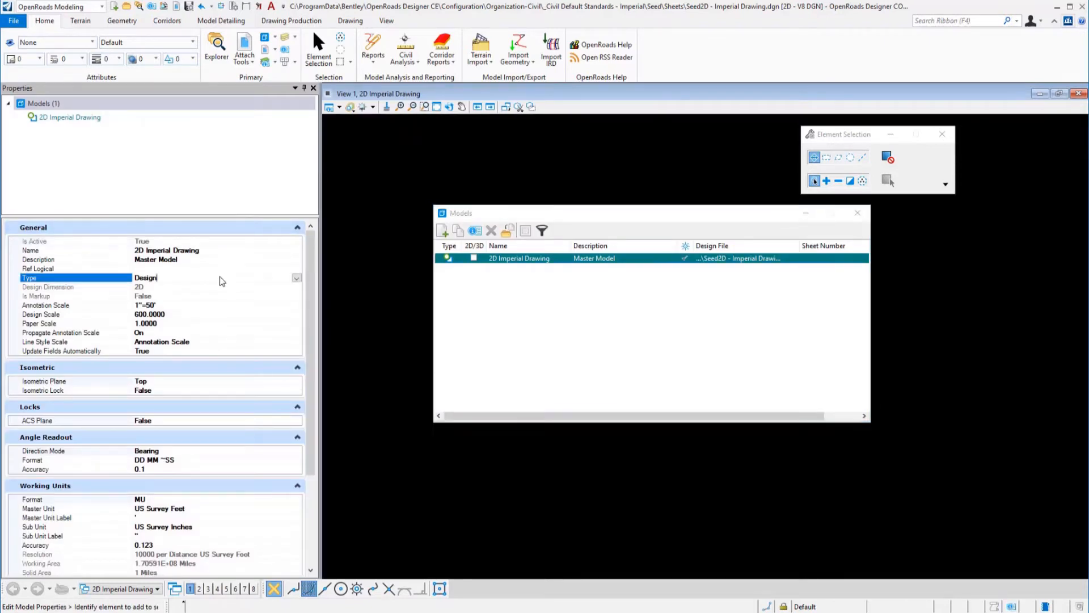
click(296, 278)
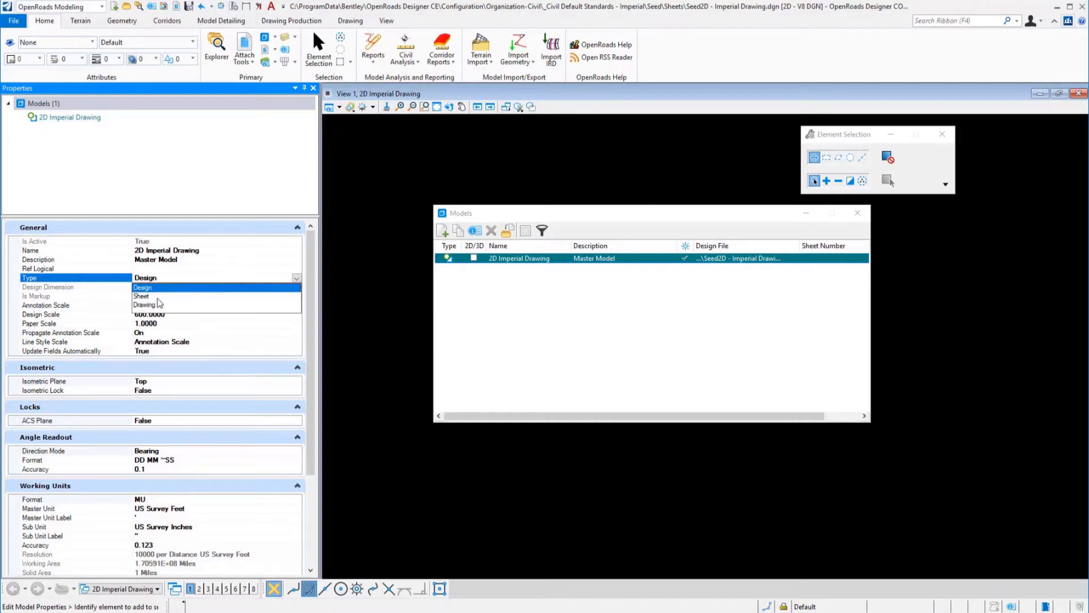
click(142, 305)
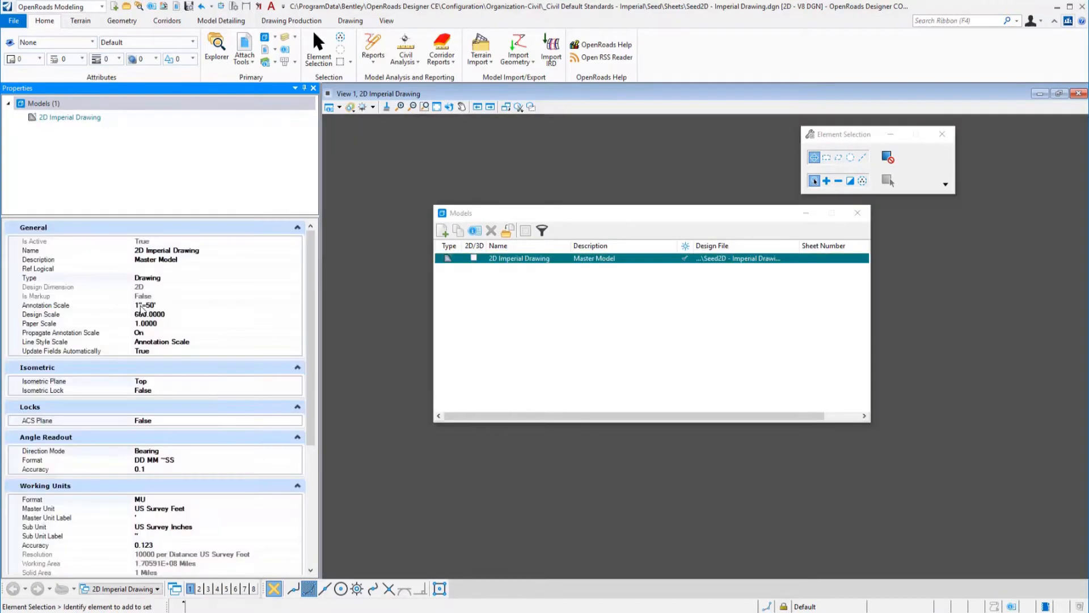
- Set the annotation scale of the 2D Imperial Drawing model to Full Size 1 = 1
click(156, 307)
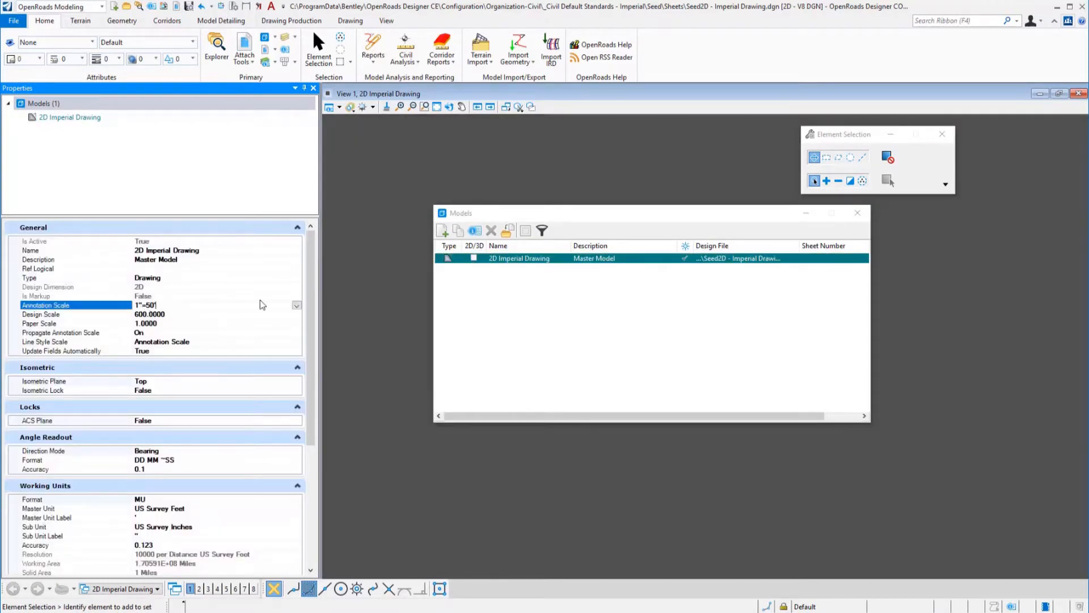
click(296, 306)
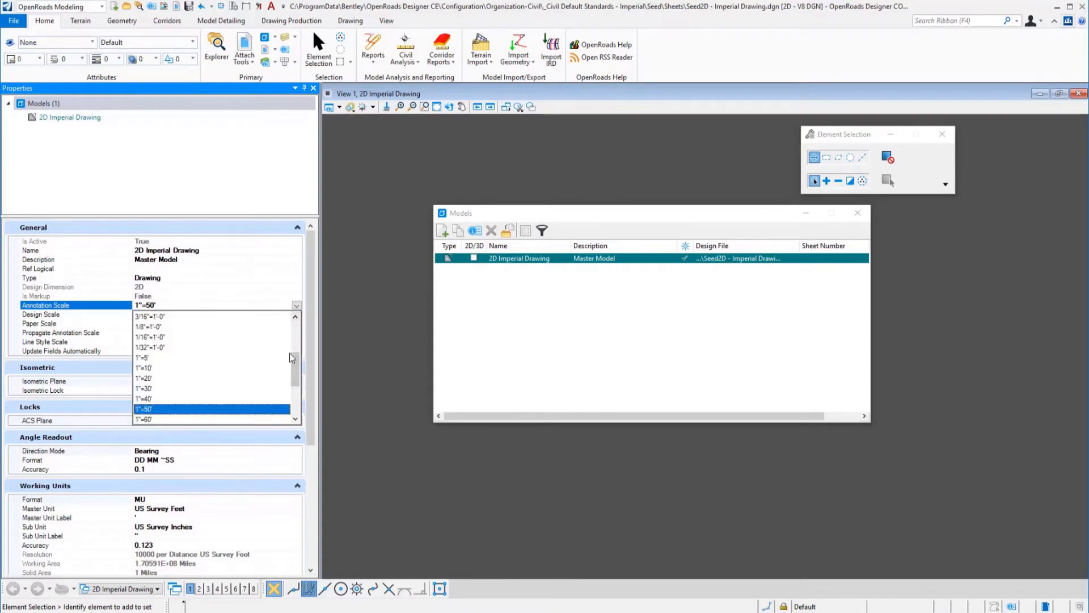
drag(294, 357, 294, 326)
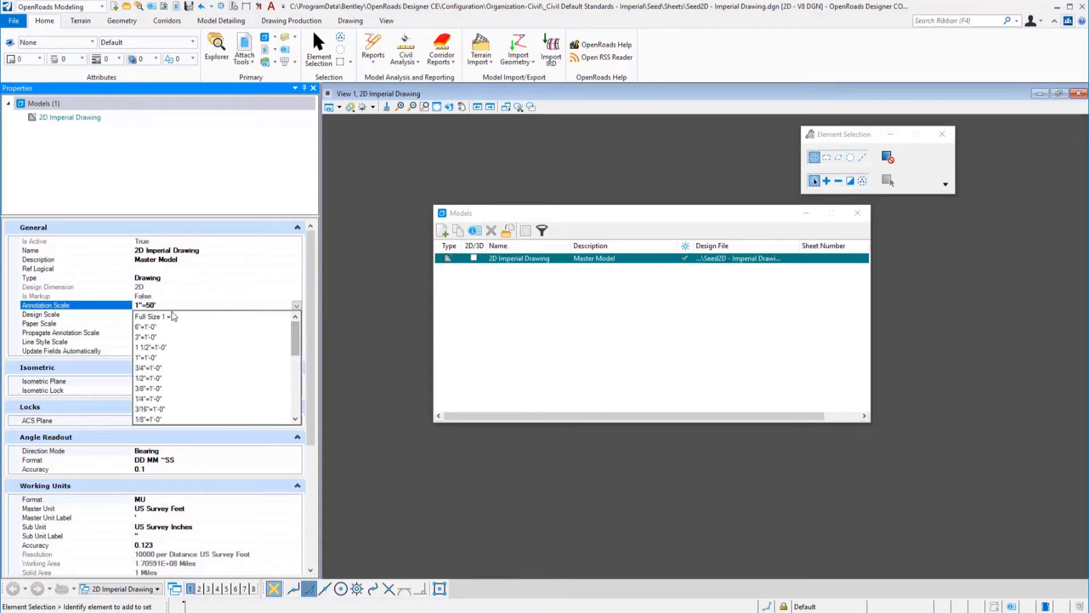
click(160, 318)
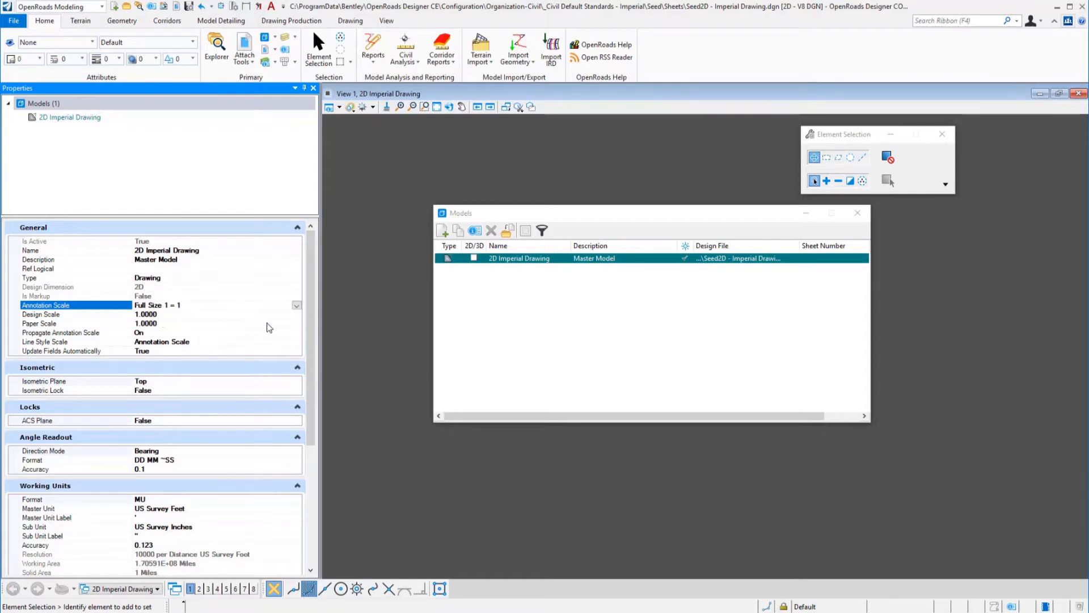
- Check the working units in the design file settings, accept them and save the settings of the drawing seed file
drag(311, 328, 317, 478)
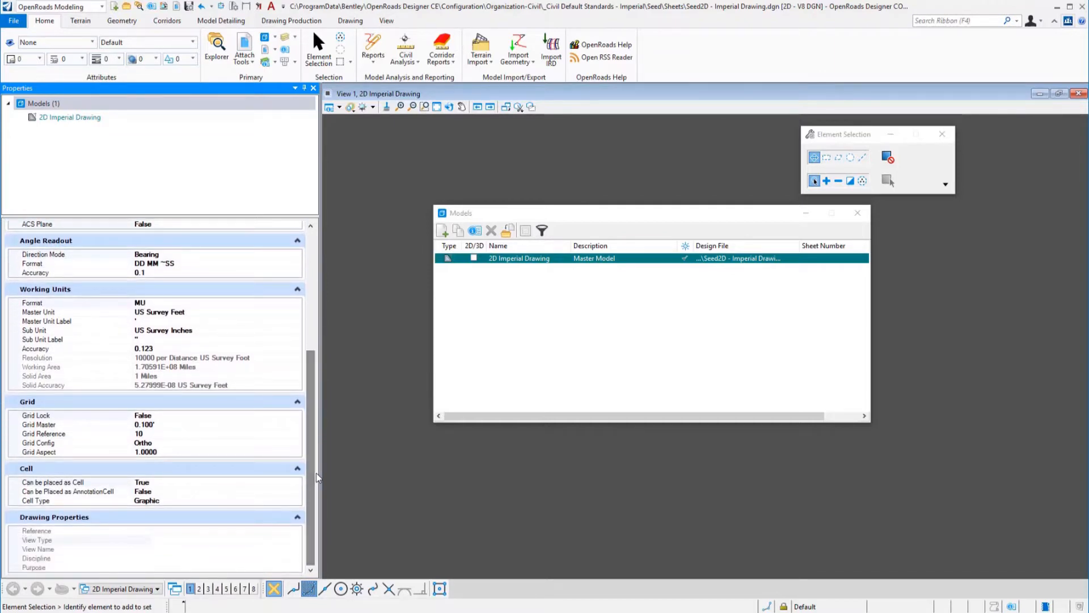
click(15, 22)
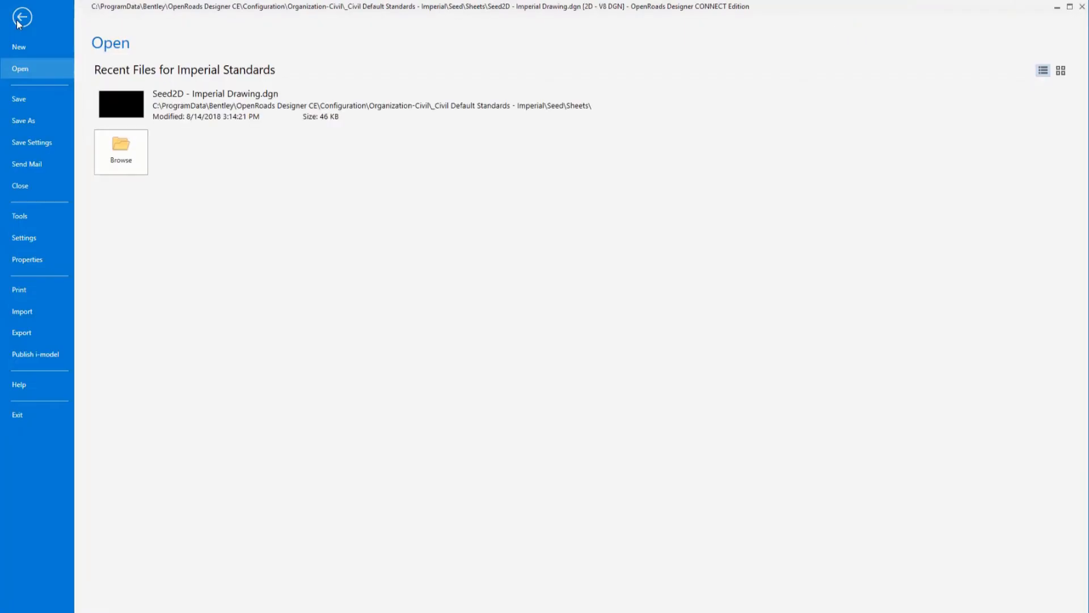
click(25, 238)
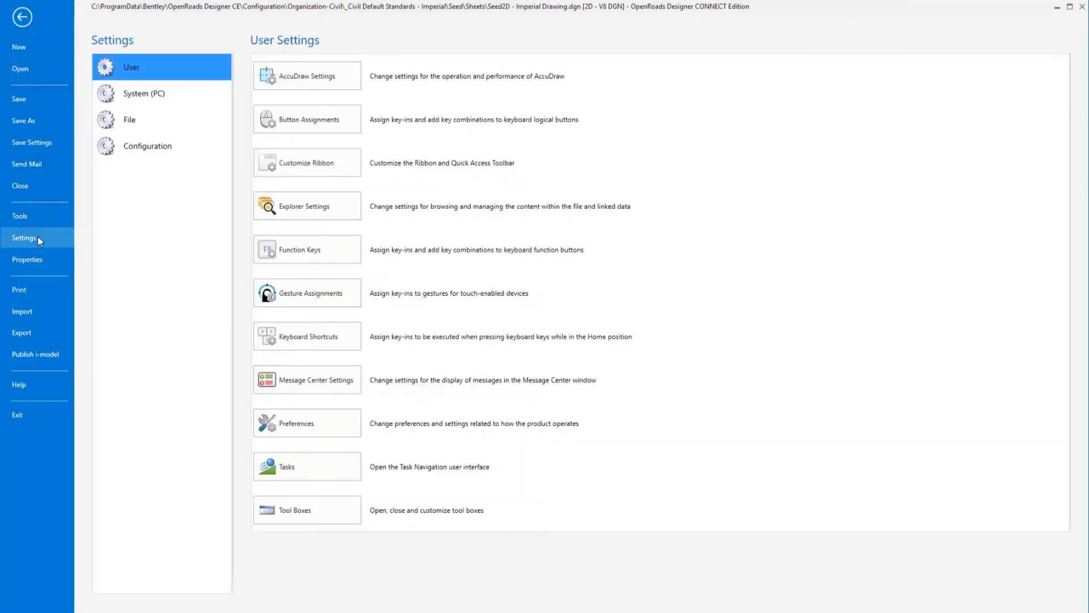
click(126, 120)
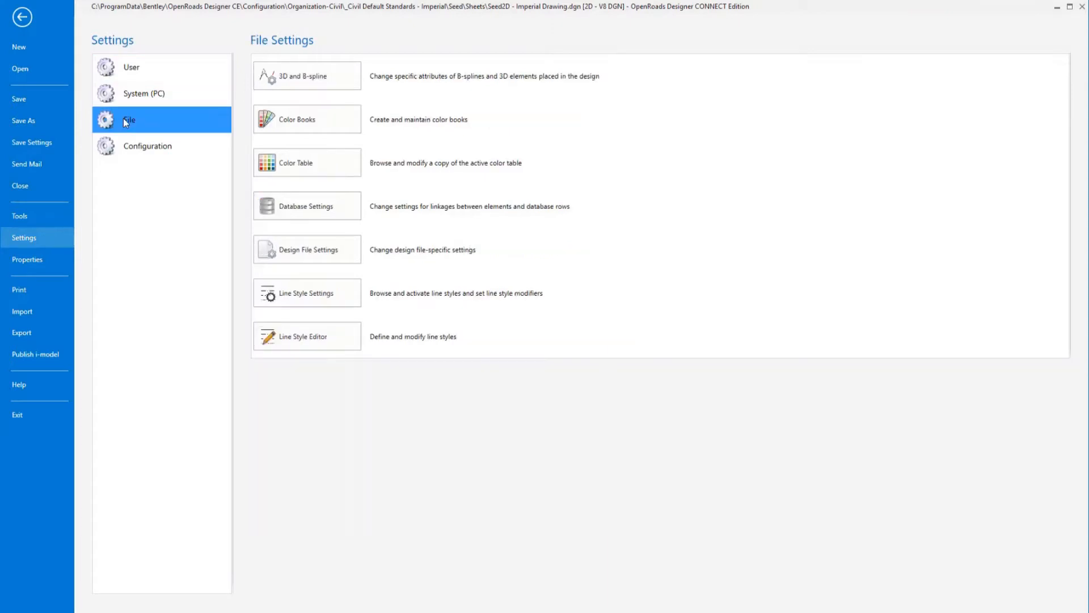
click(333, 253)
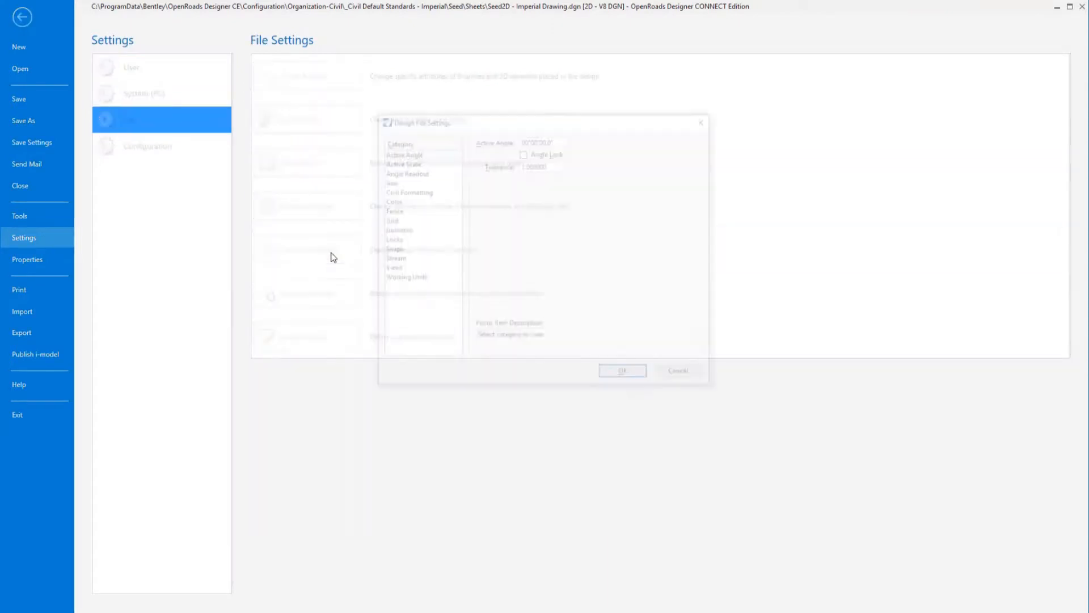
click(403, 279)
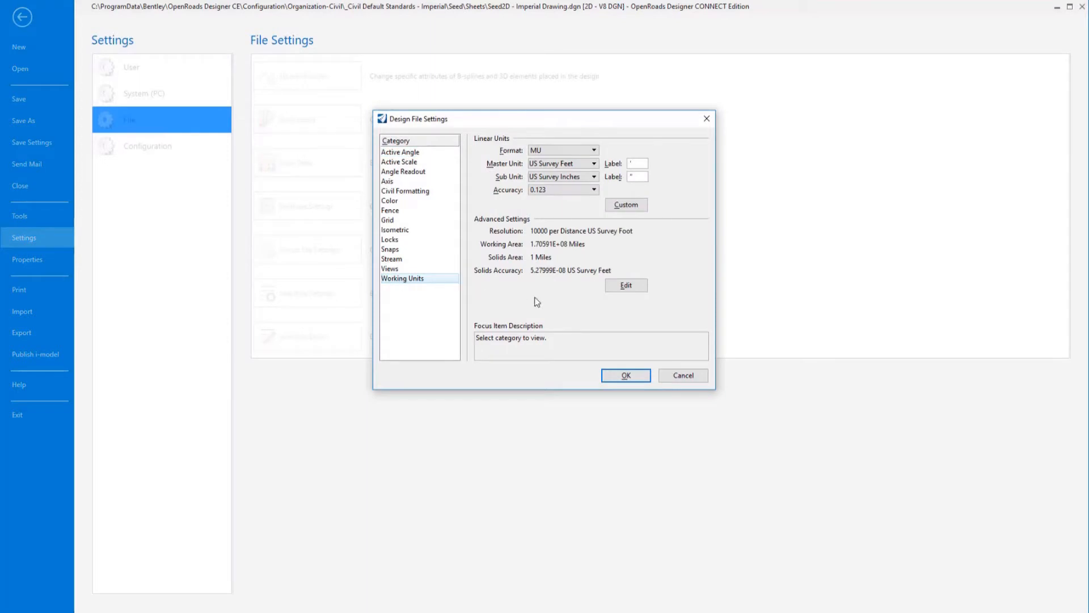
click(624, 374)
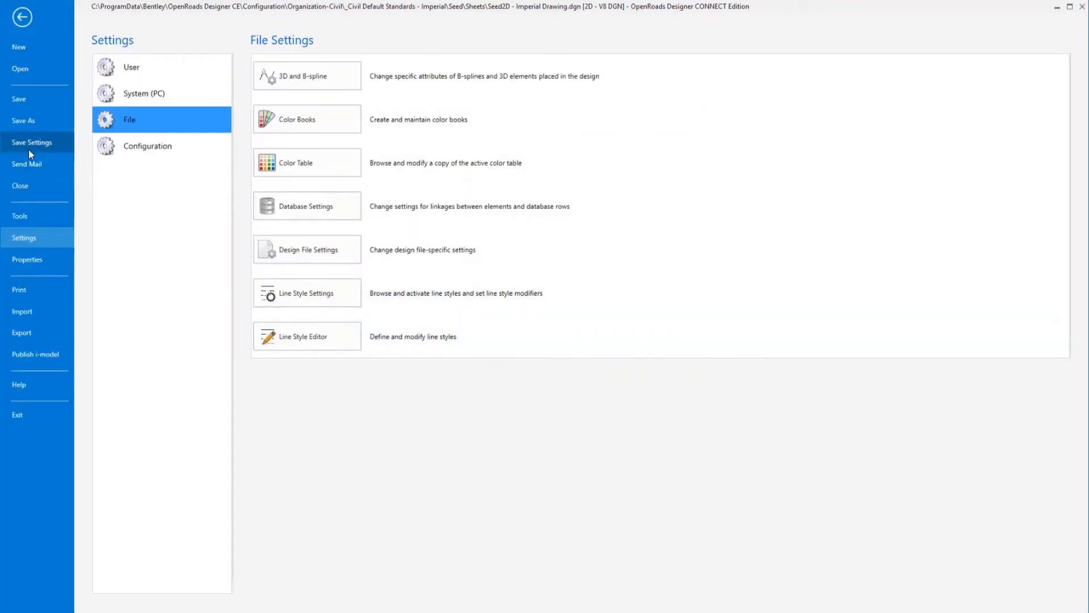
click(26, 143)
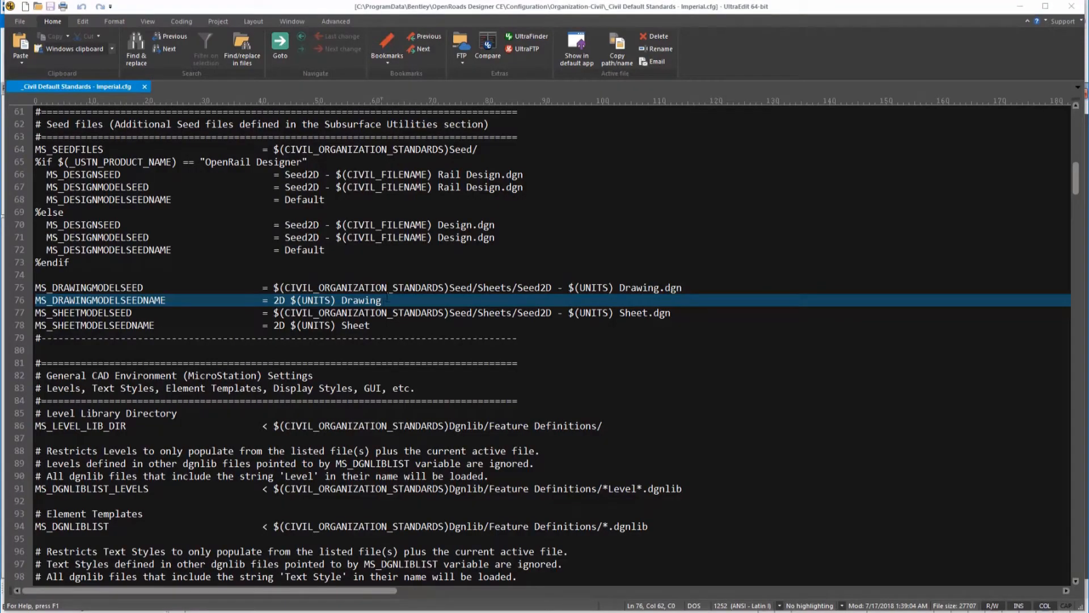
- Highlight the MS_DRAWINGMODELSEED and MS_DRAWINGMODELSEEDNAME definitions in the _Civil Default Standards - Imperial.cfg file in UltraEdit
drag(381, 300, 34, 287)
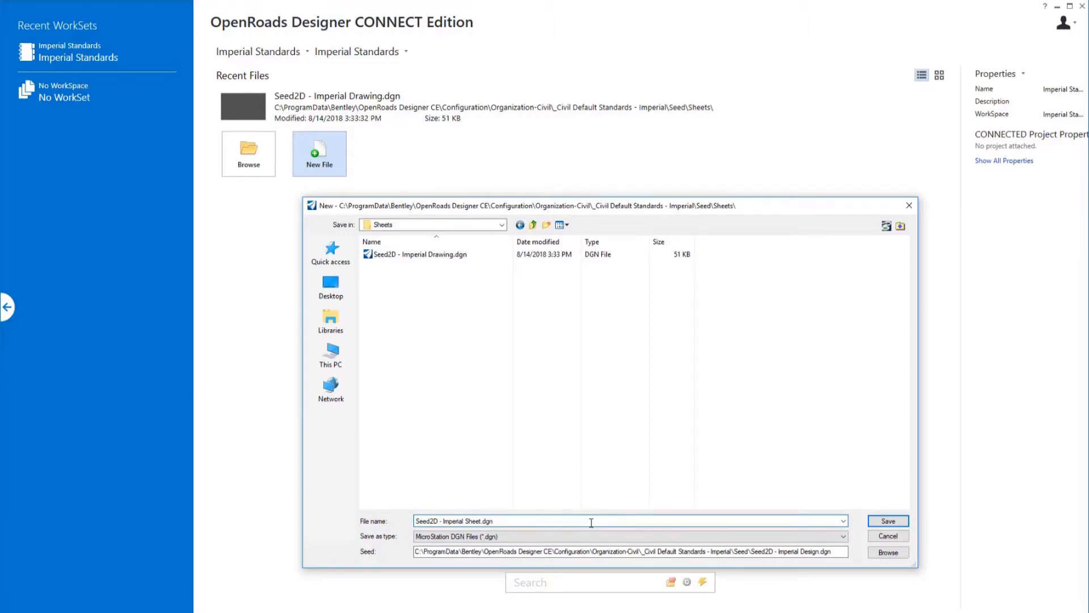
- Create the new file Seed2D - Imperial Sheet.dgn in the Sheets folder and rename its Default model as 2D Imperial Sheet
click(900, 520)
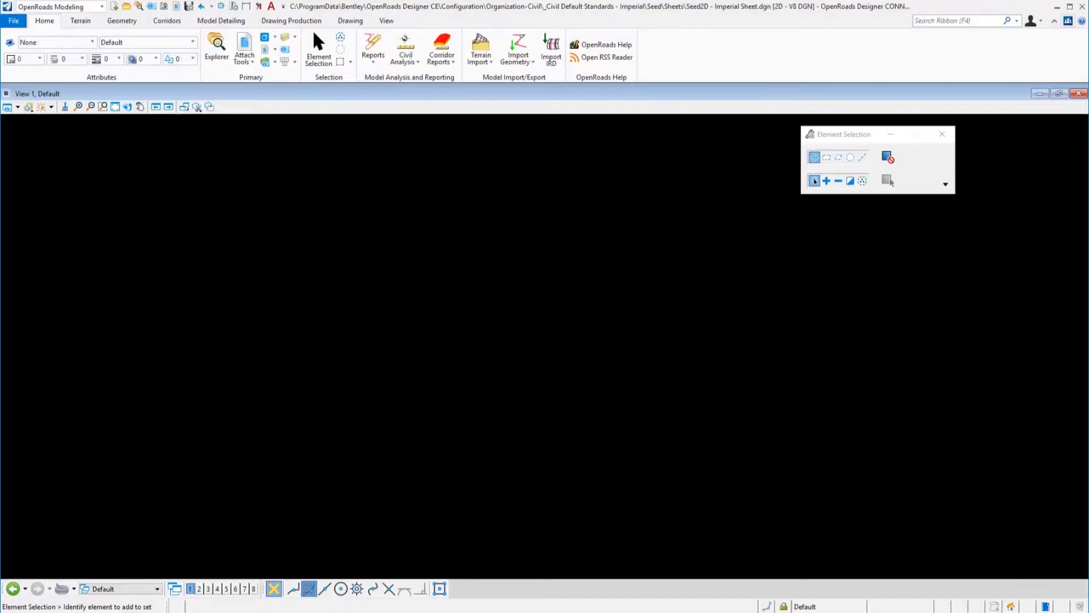
click(264, 39)
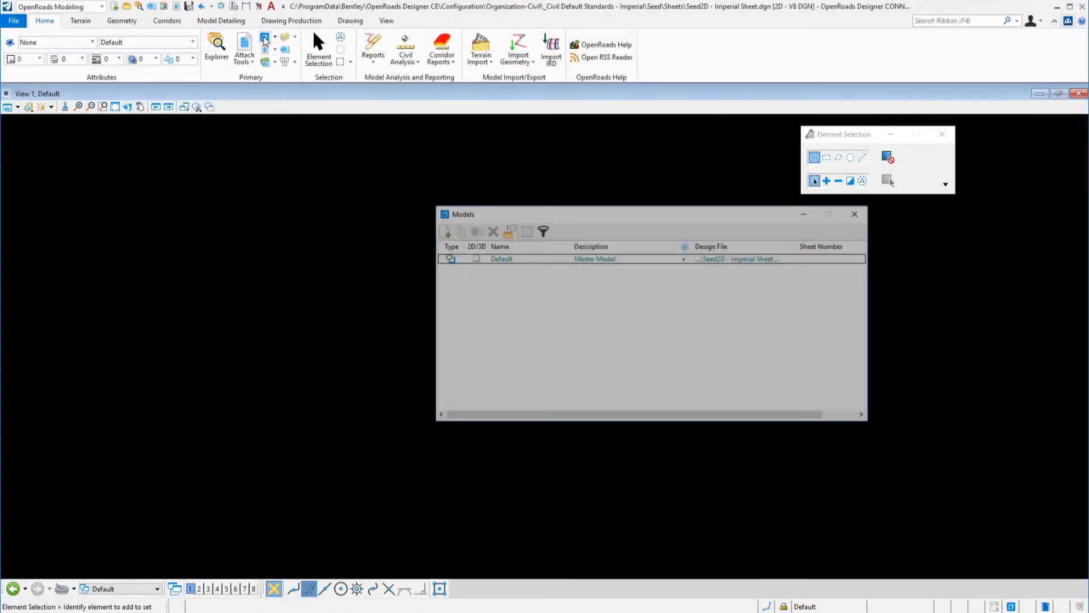
click(508, 259)
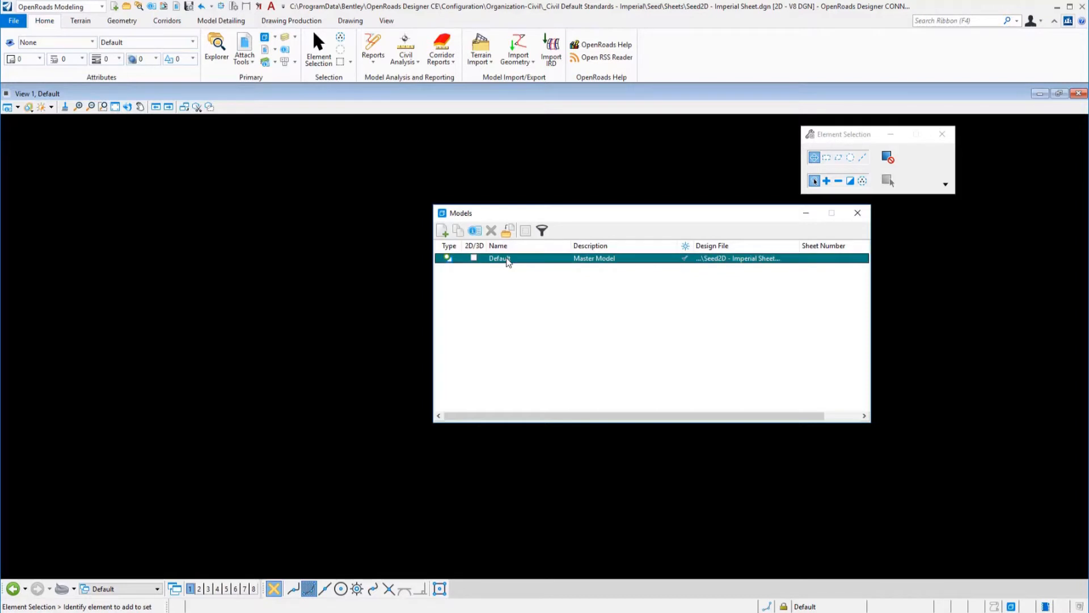
click(507, 259)
text(2D Imperial Sheet)
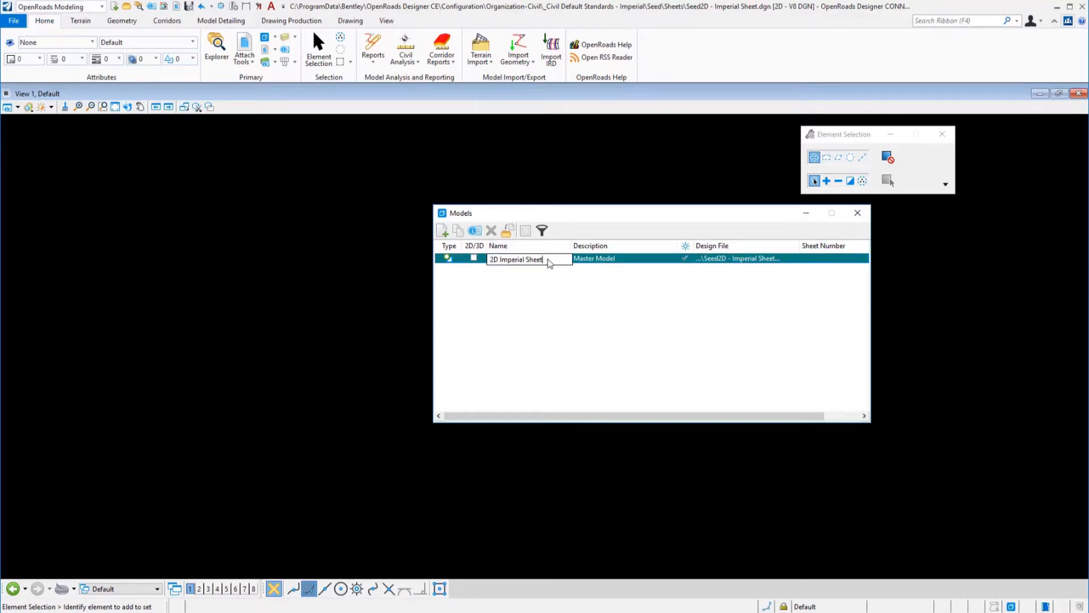
click(642, 330)
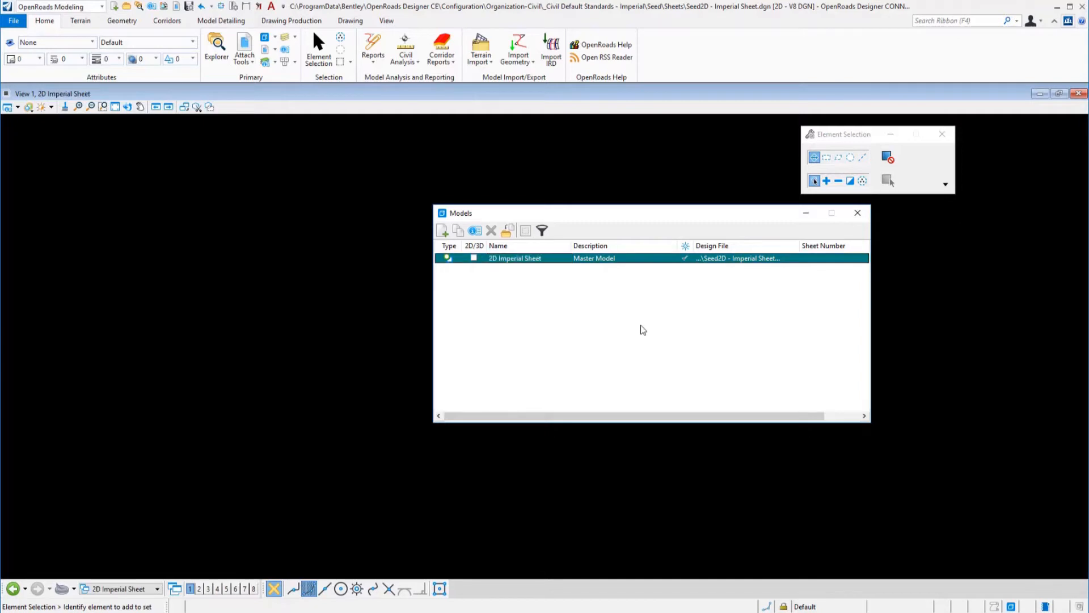
- Set the type of the 2D Imperial Sheet model to Sheet in its model properties
click(475, 231)
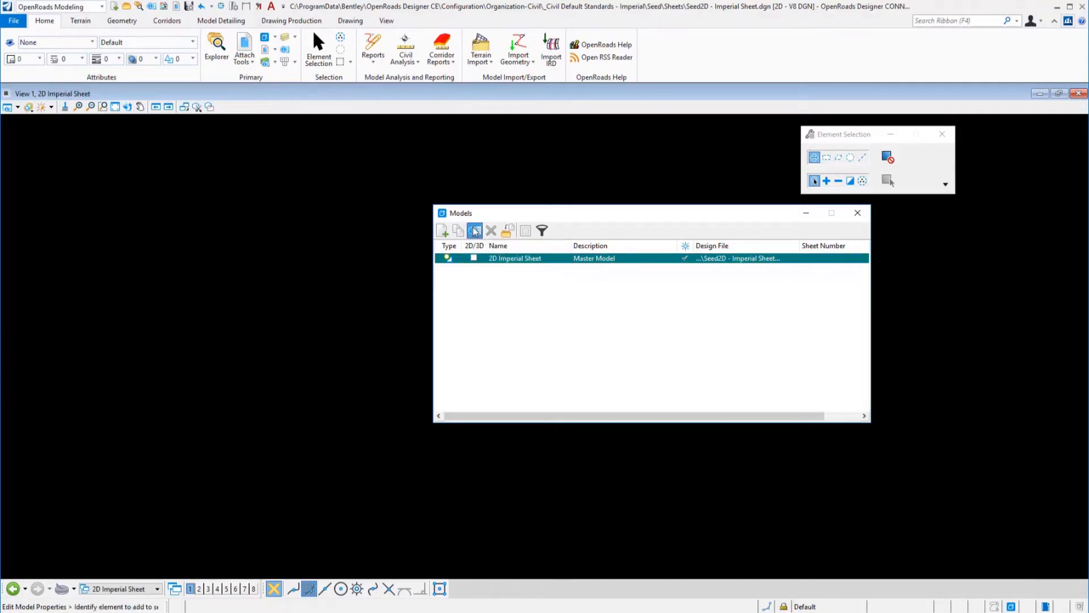
click(297, 278)
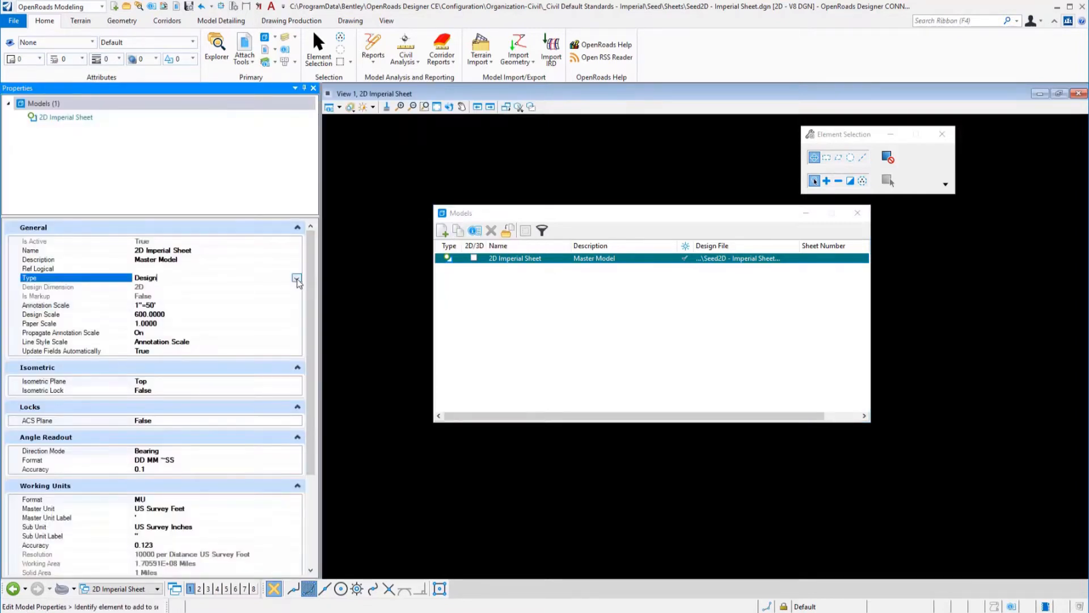
click(297, 278)
click(163, 293)
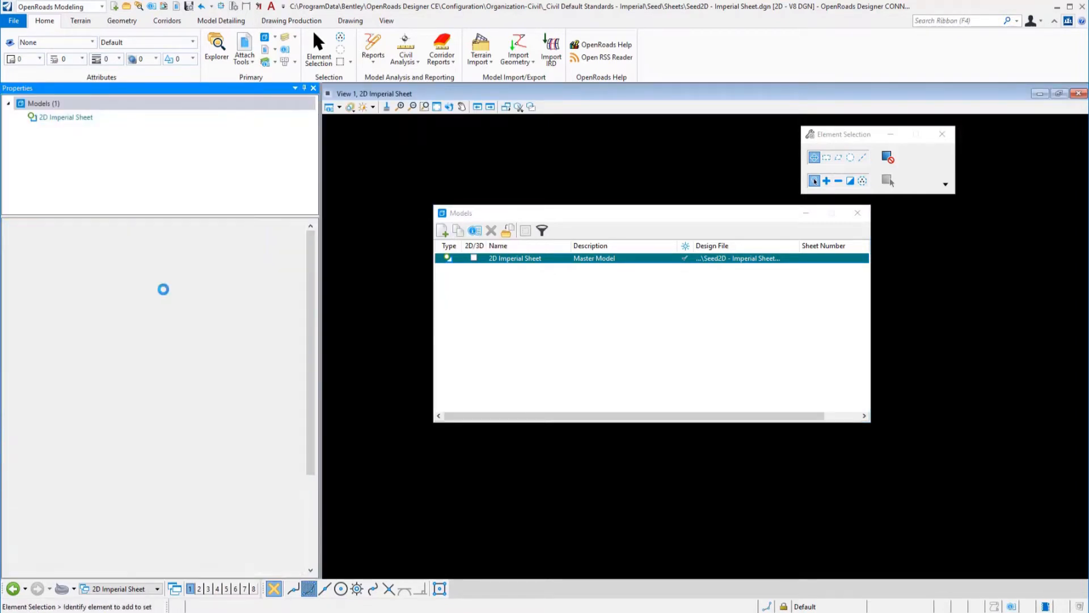
- Set the annotation scale of the 2D Imperial Sheet model to Full Size 1 = 1
click(200, 306)
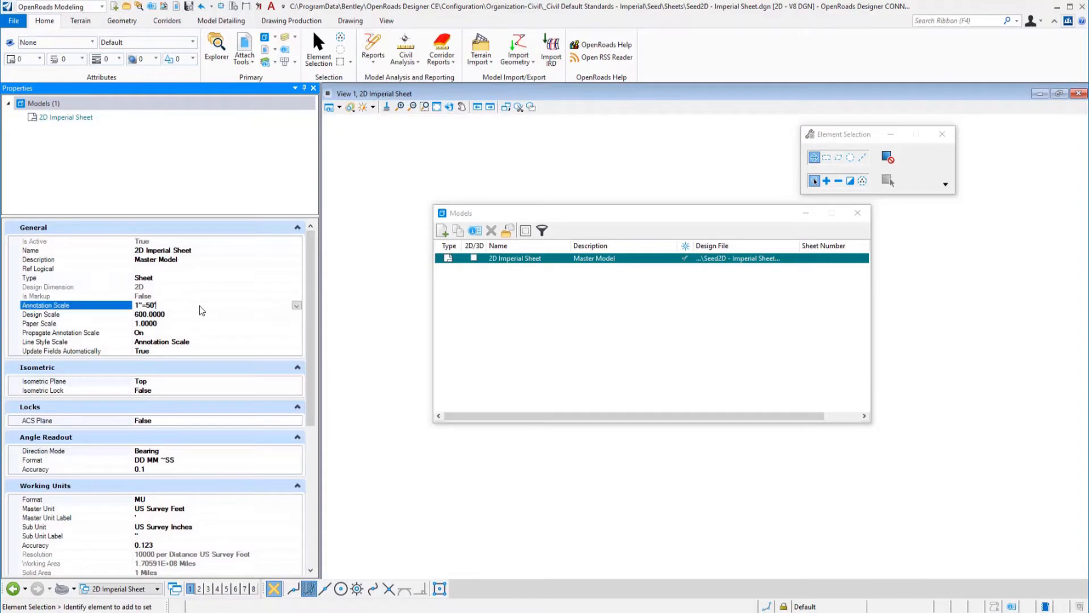
click(296, 305)
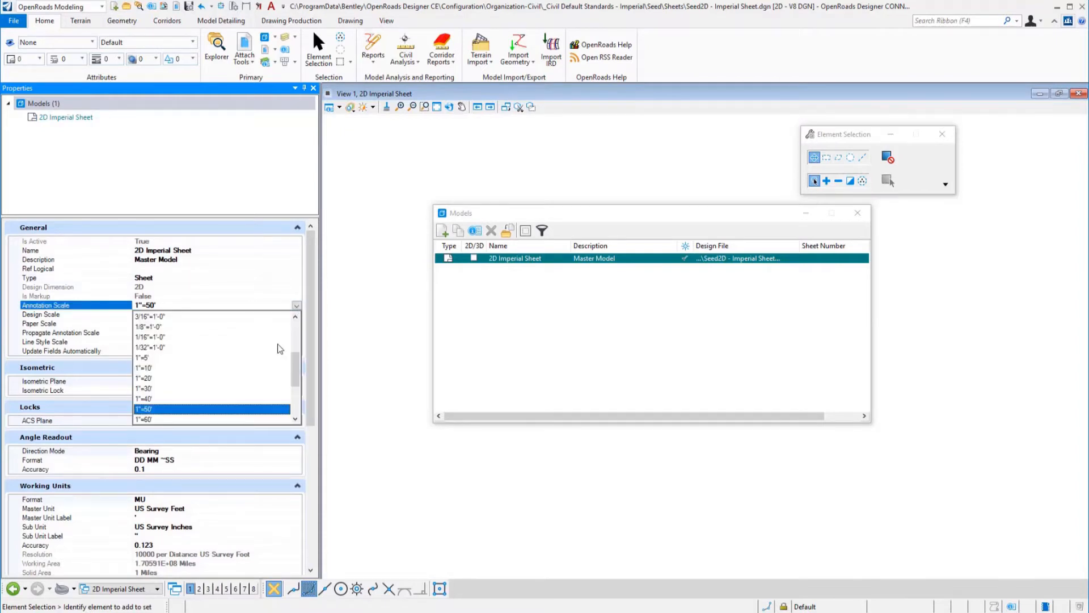
drag(295, 363, 295, 332)
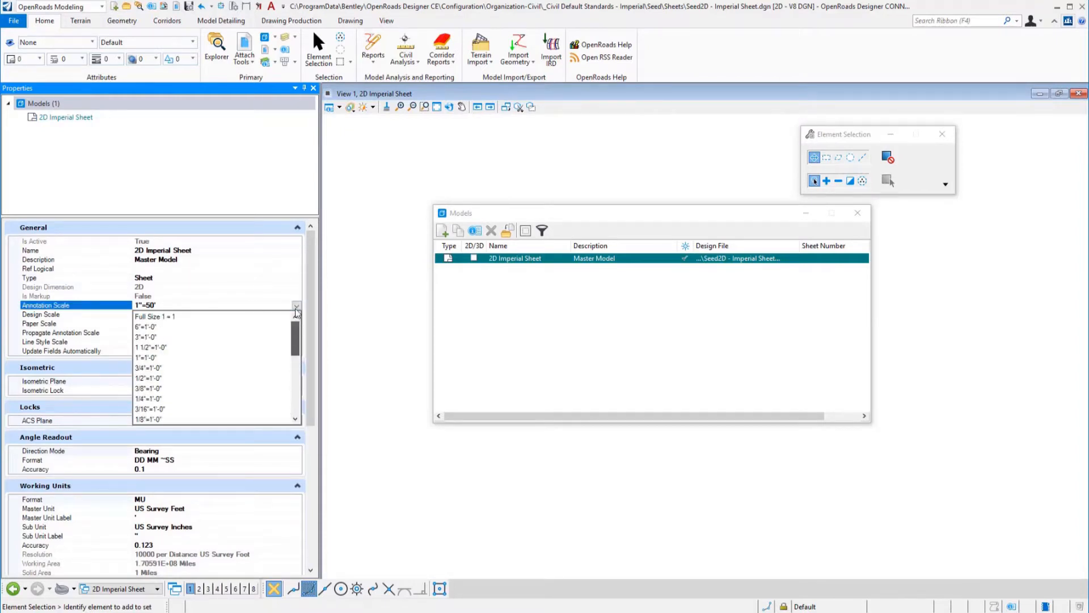
click(167, 318)
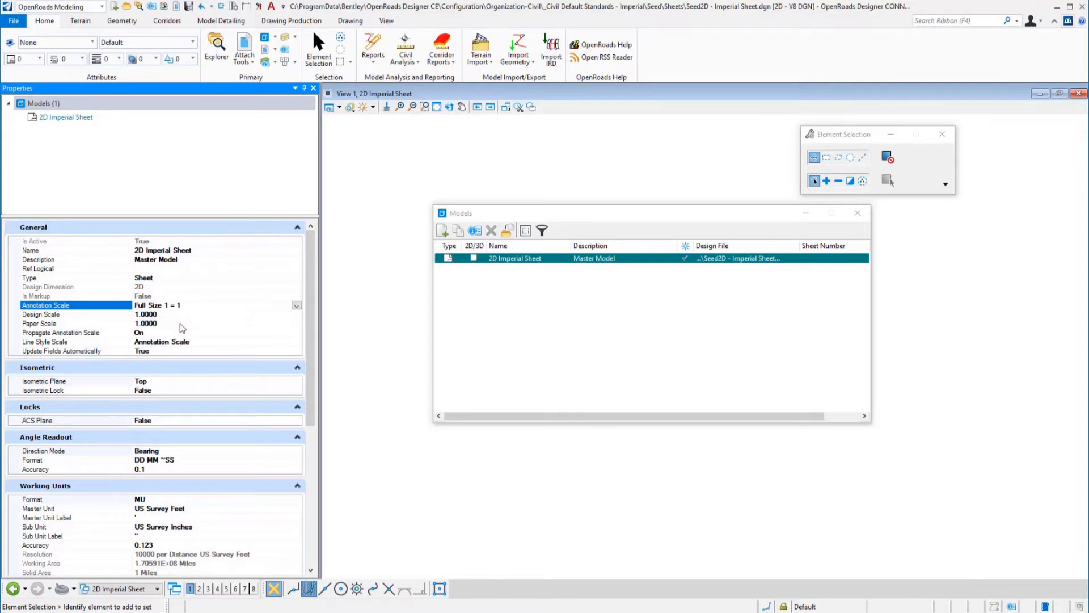
- Set the working units accuracy of the 2D Imperial Sheet model to 0.12345678
drag(312, 340, 316, 464)
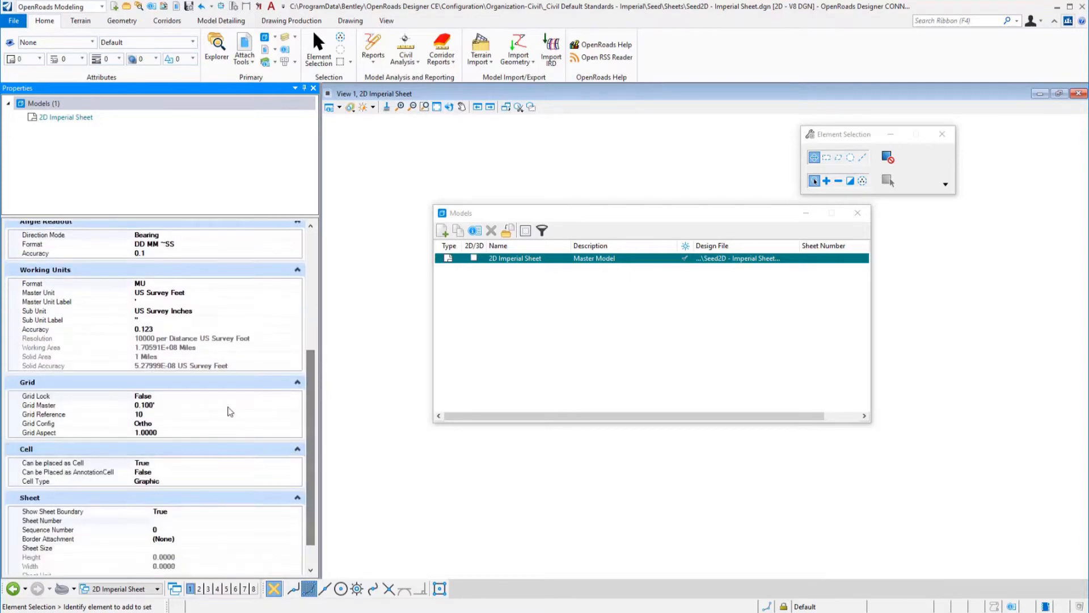
click(185, 328)
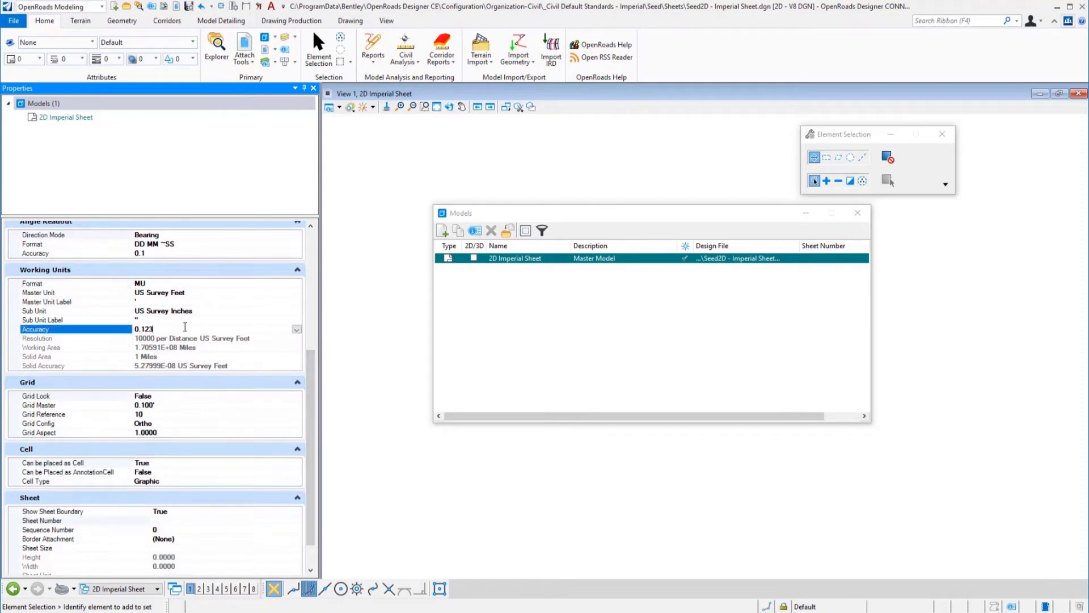
click(297, 329)
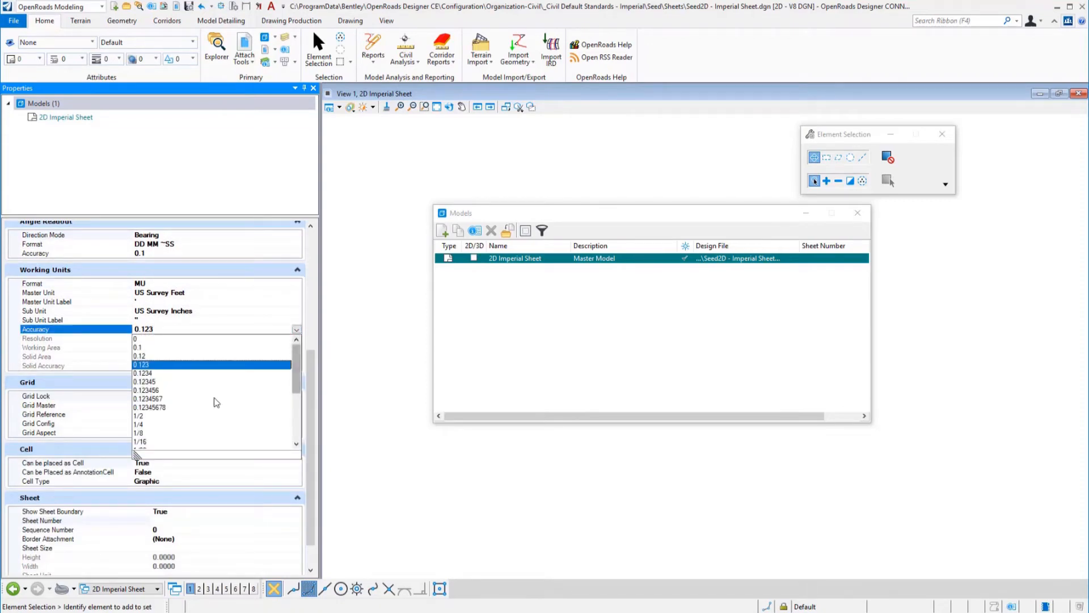
click(151, 407)
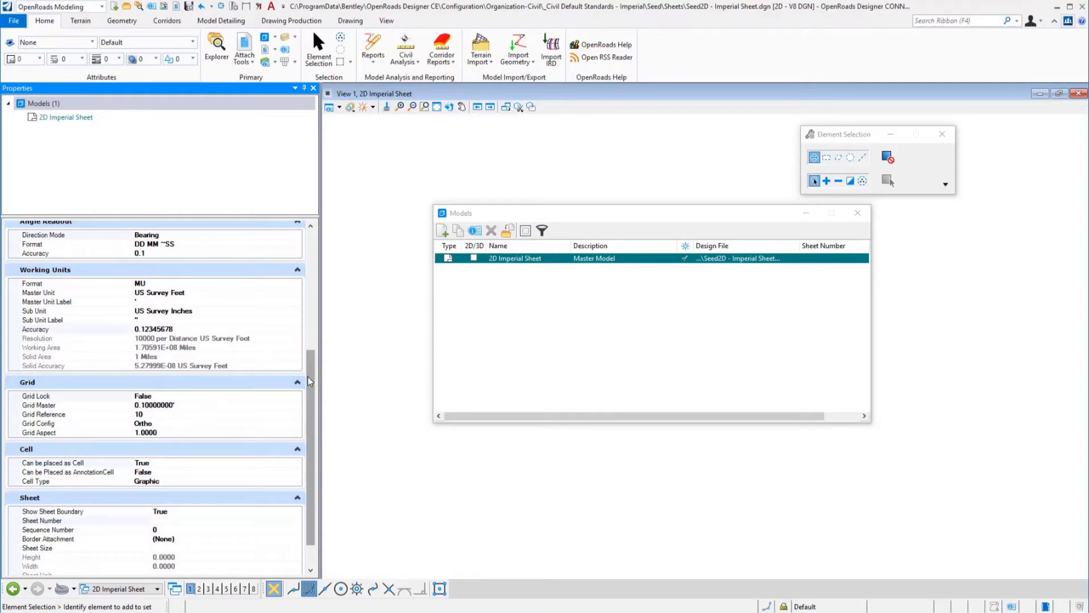
- Set the sheet size of the 2D Imperial Sheet model to ANSI D in its model properties
scroll(308, 378, down, 2)
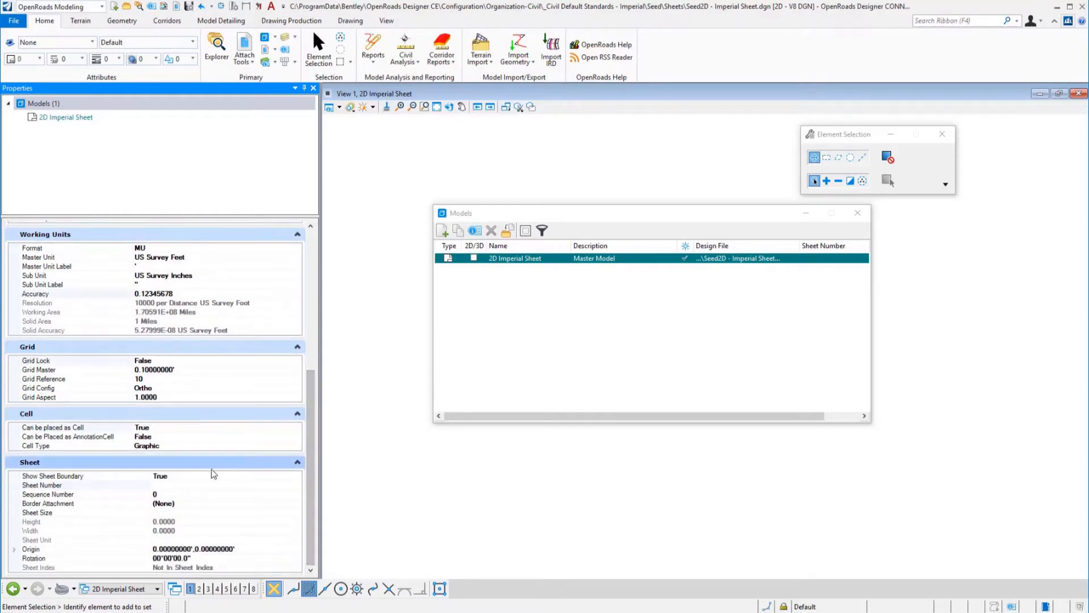
click(158, 513)
click(296, 512)
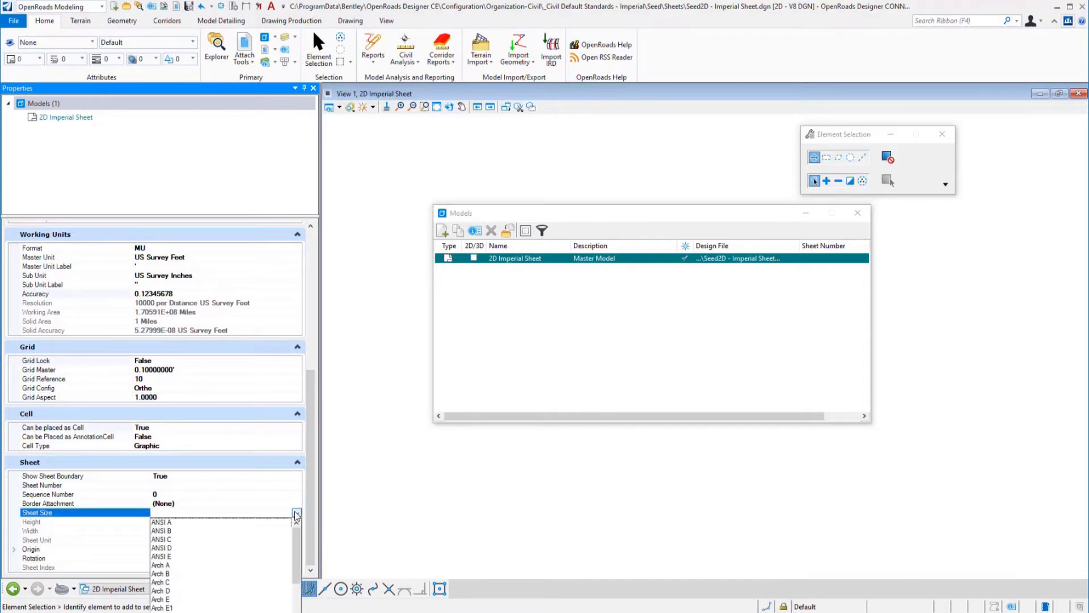
click(173, 548)
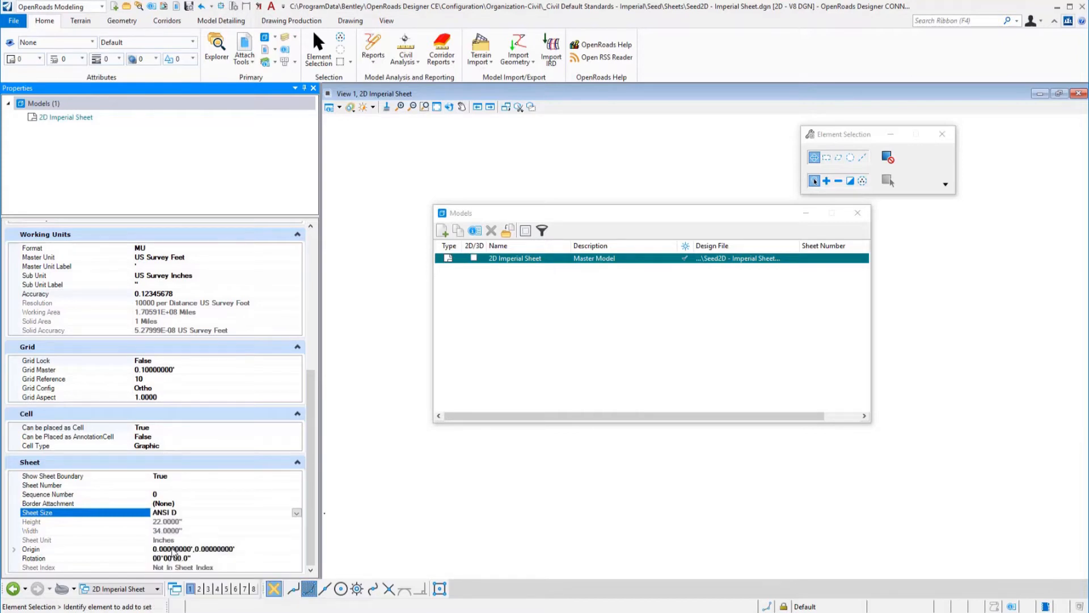
- Review the working units in the Design File Settings, accept them, and save the file's settings
click(11, 20)
click(36, 243)
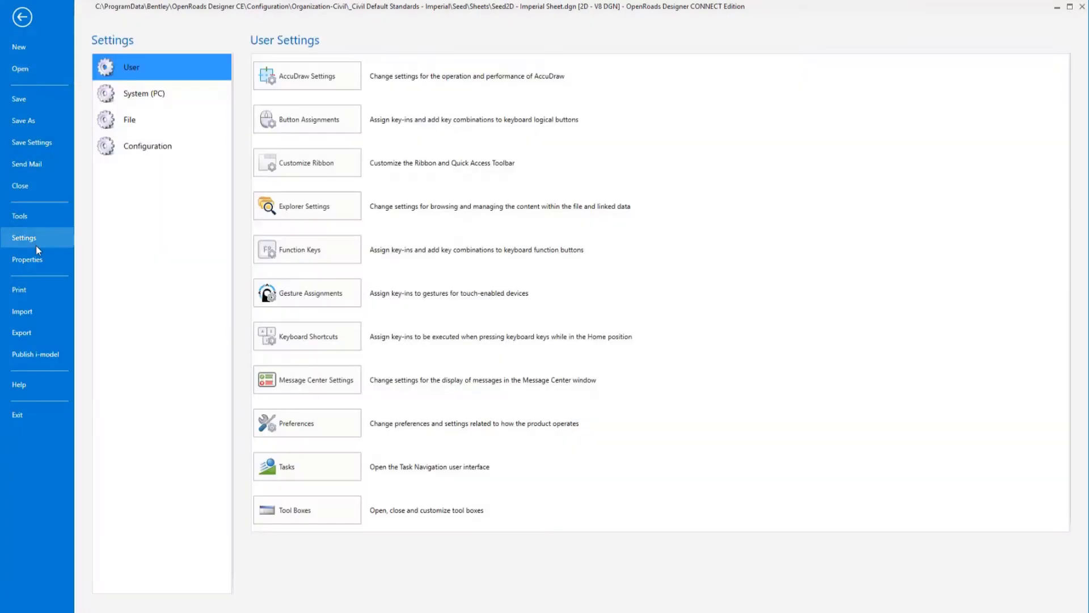
click(132, 120)
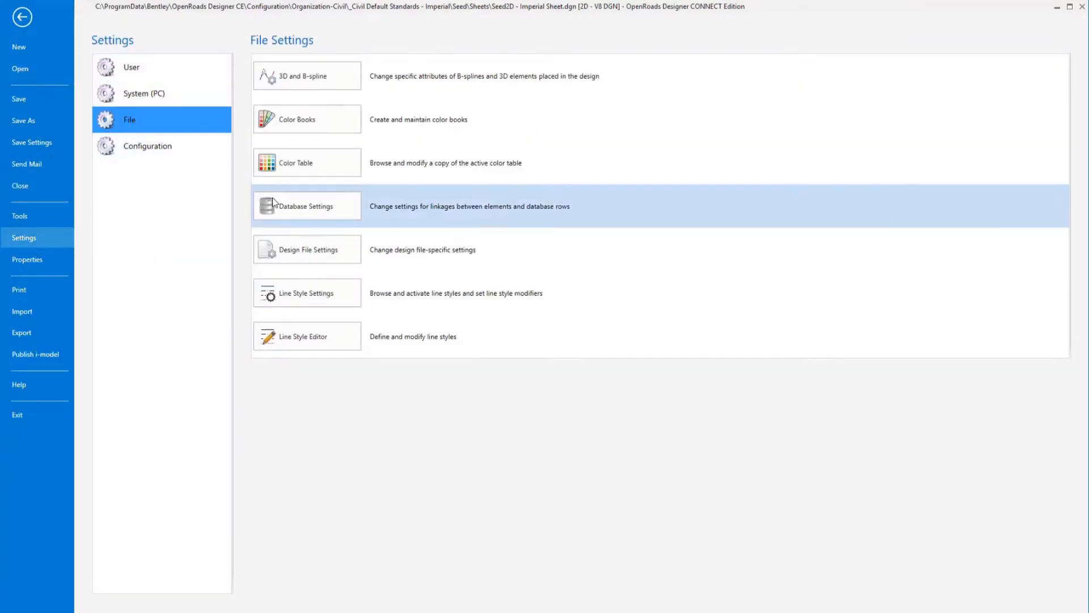
click(283, 259)
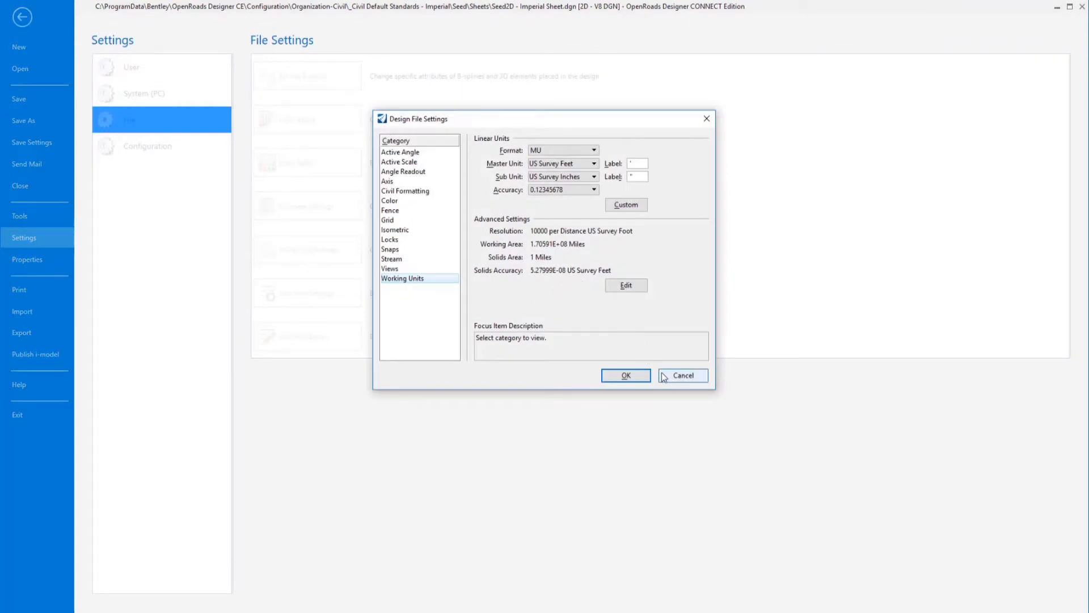
click(626, 376)
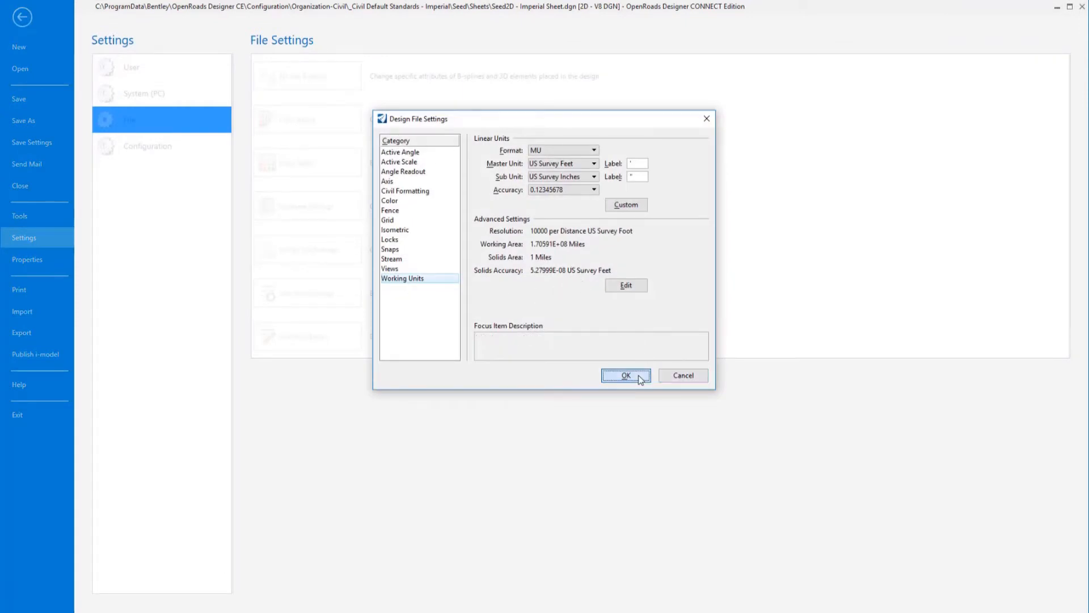
click(31, 145)
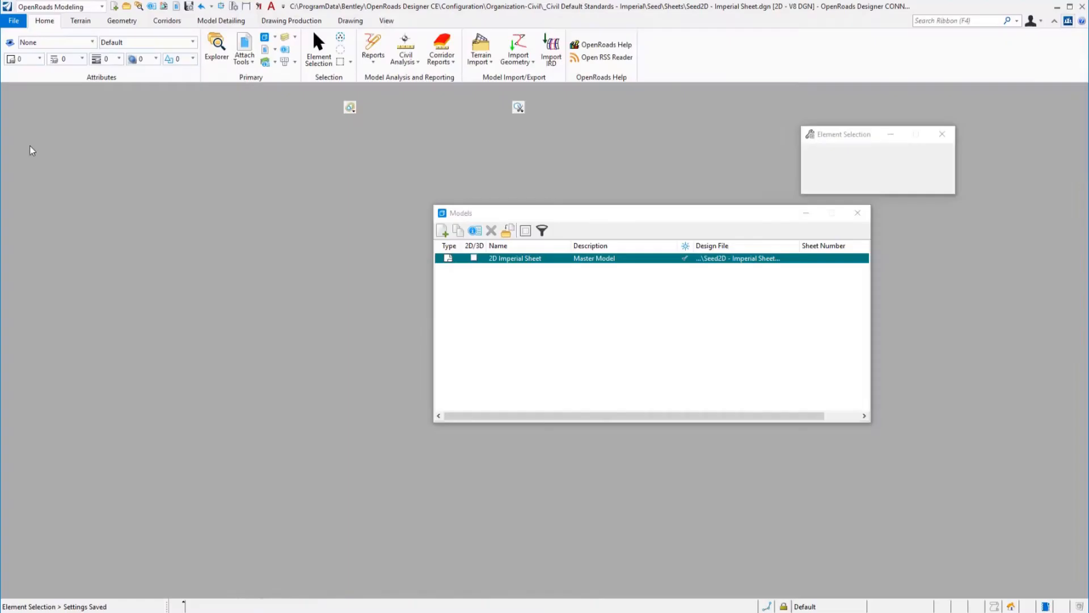
- Copy the 2D Imperial Sheet model to a new model named 2D Imperial Sheet - 11x17
click(458, 231)
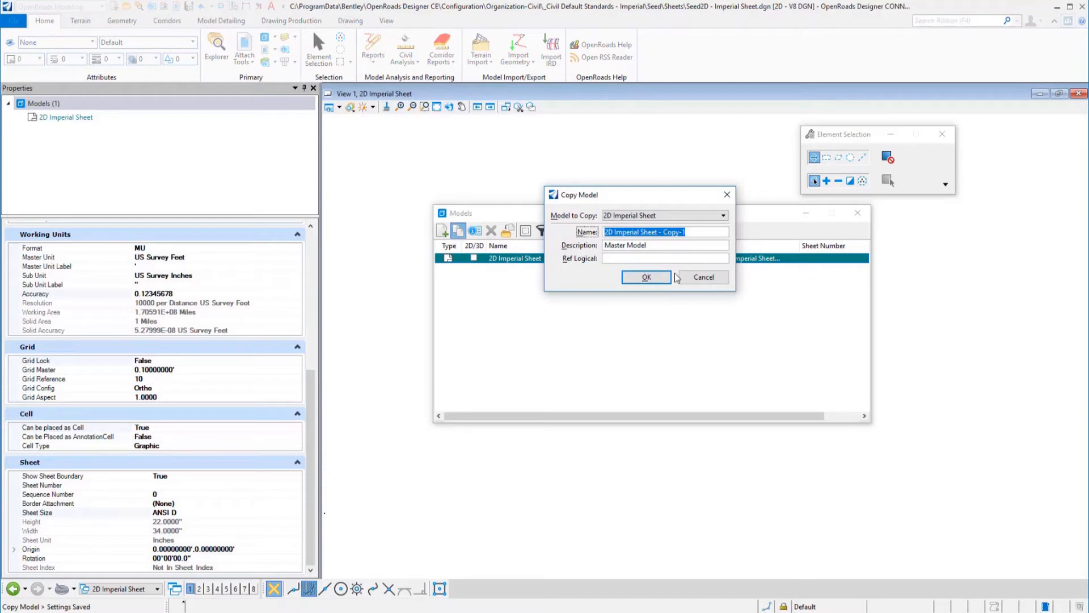
key(End)
key(BackSpace)
key(BackSpace)
key(BackSpace)
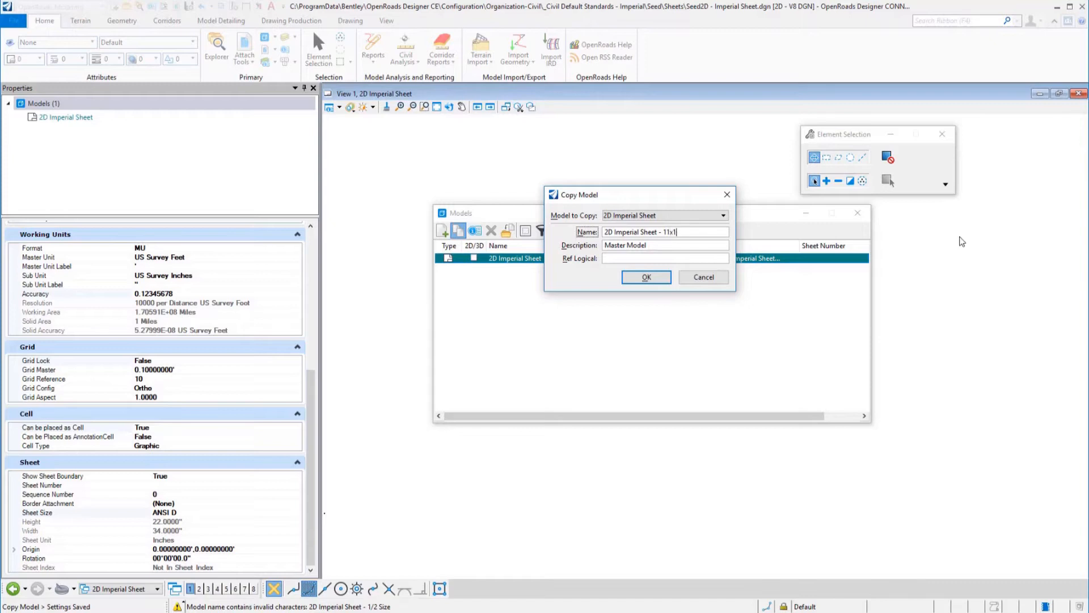
key(Tab)
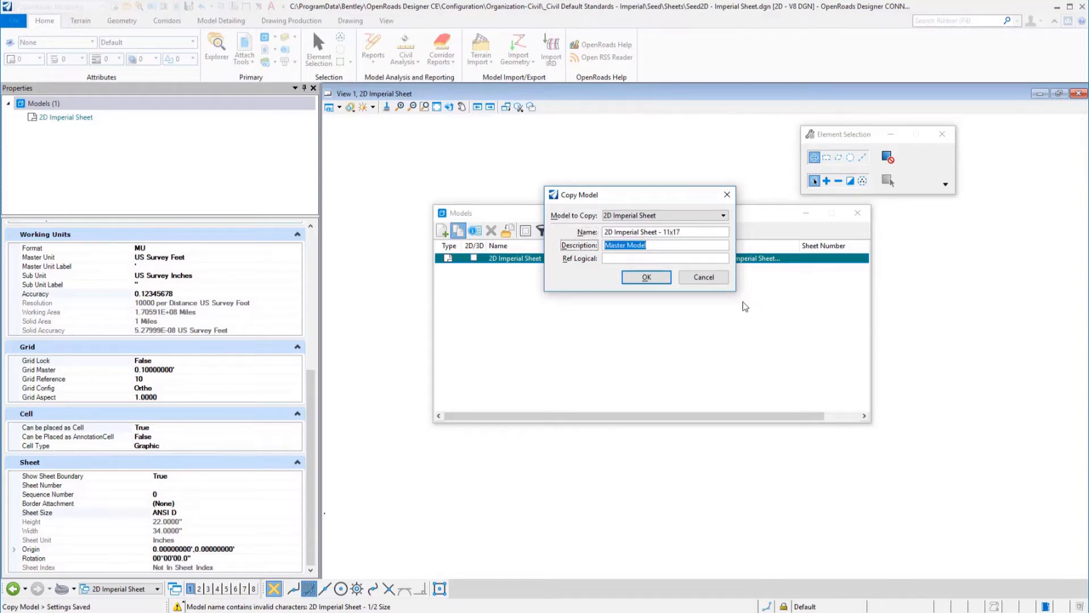
click(662, 278)
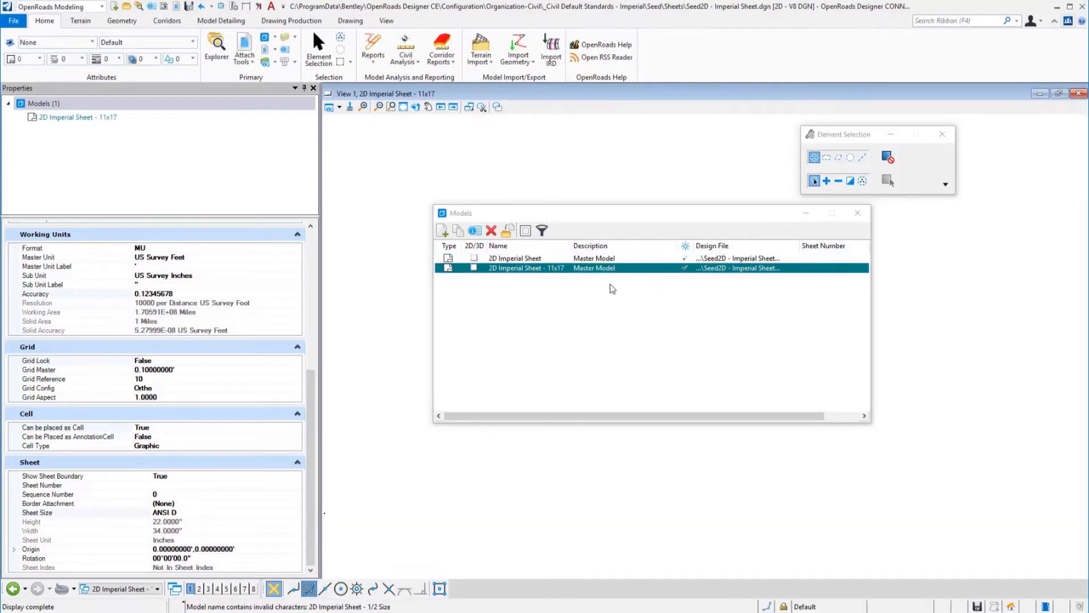
- Set the sheet size of the 2D Imperial Sheet - 11x17 model to ANSI B
click(228, 514)
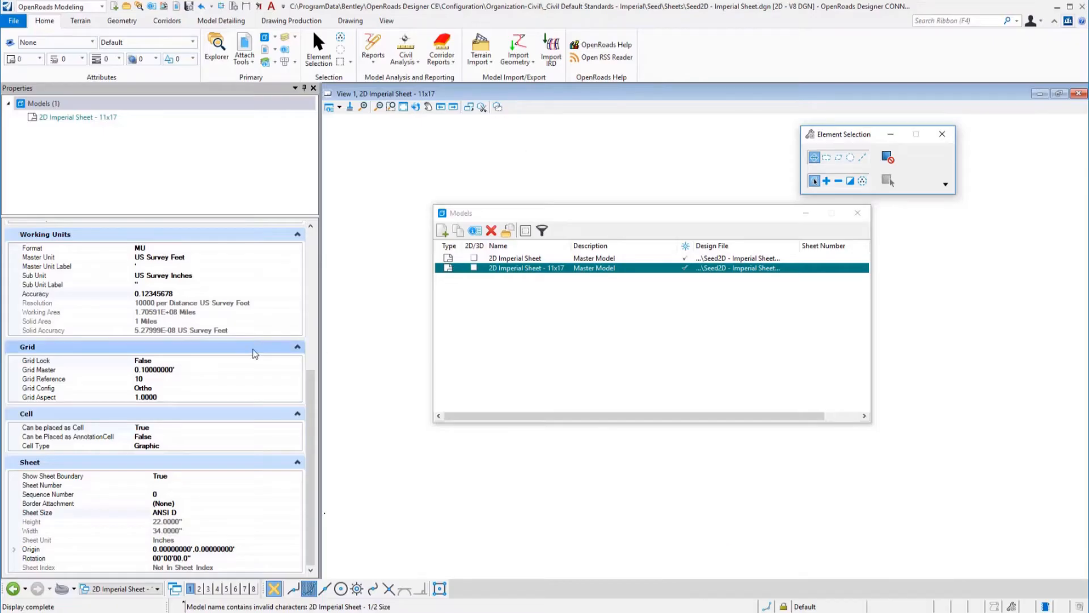
click(253, 514)
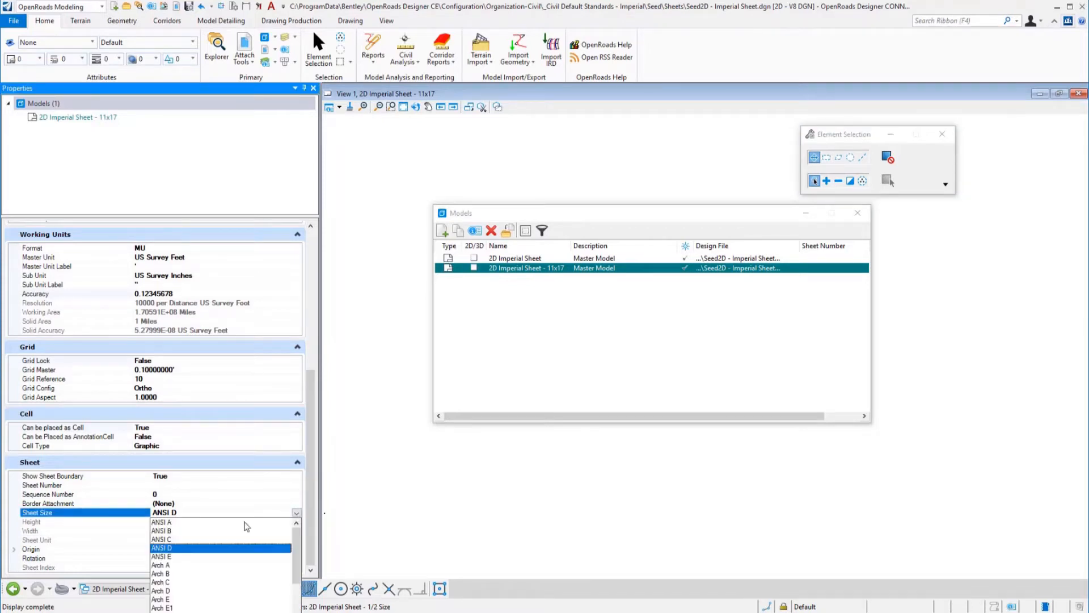
click(161, 531)
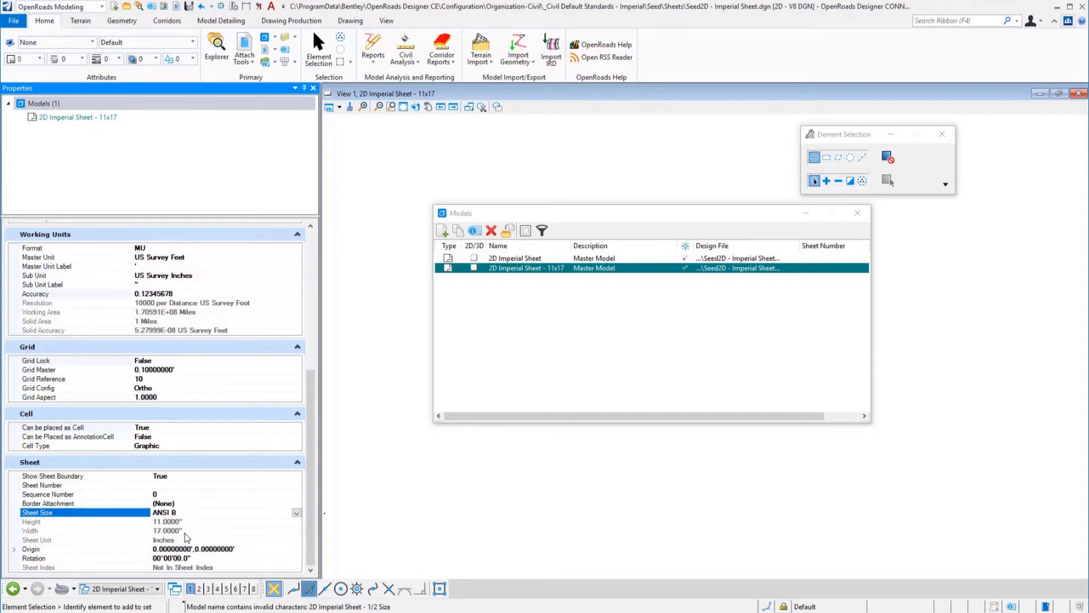
- Make 2D Imperial Sheet the active model again and save the file's settings
double_click(526, 259)
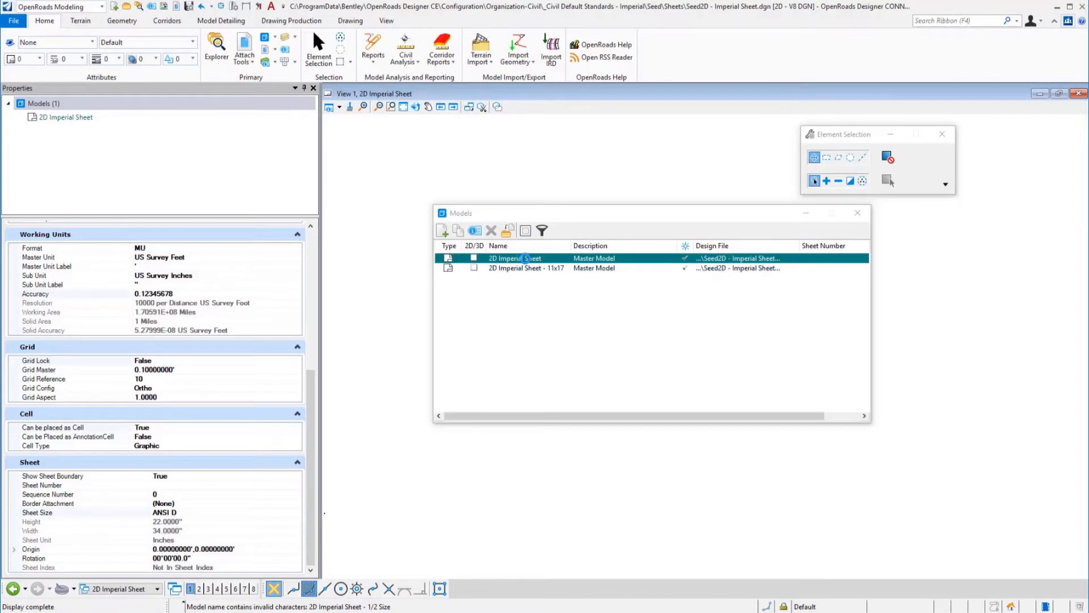
click(189, 8)
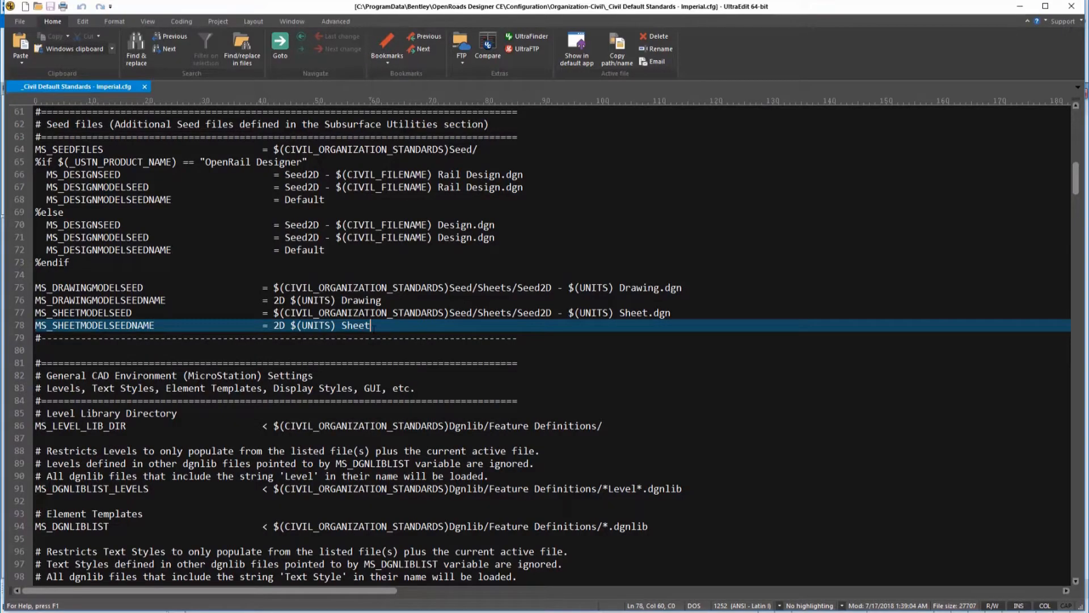
- Switch to UltraEdit and select the MS_SHEETMODELSEED and MS_SHEETMODELSEEDNAME lines in _Civil Default Standards - Imperial.cfg to examine them
drag(372, 326, 23, 312)
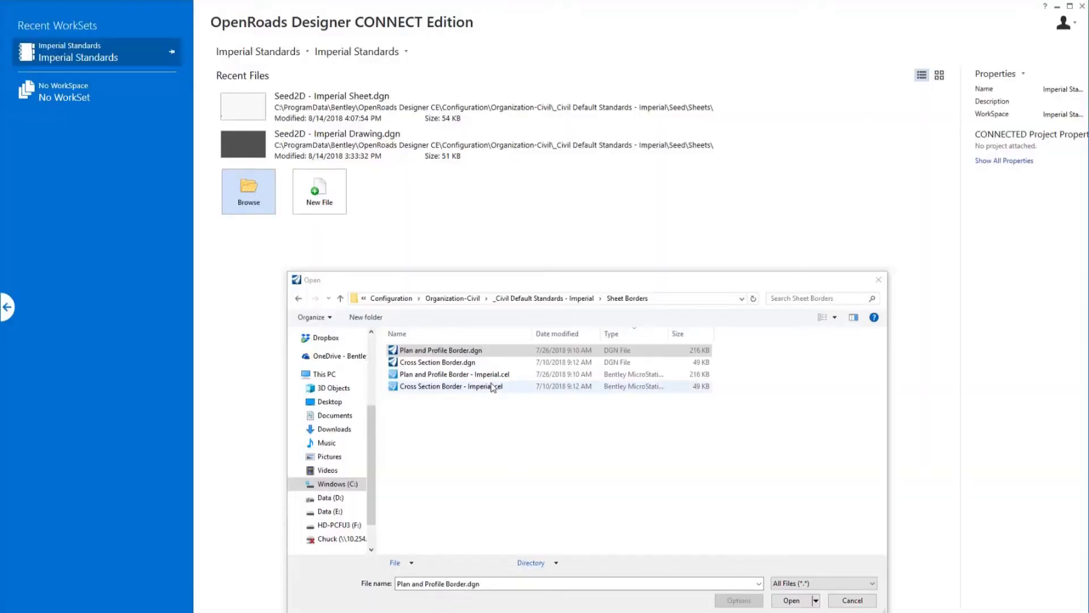
- Look over the border files in the Sheet Borders folder and open Plan and Profile Border.dgn in OpenRoads Designer
click(480, 368)
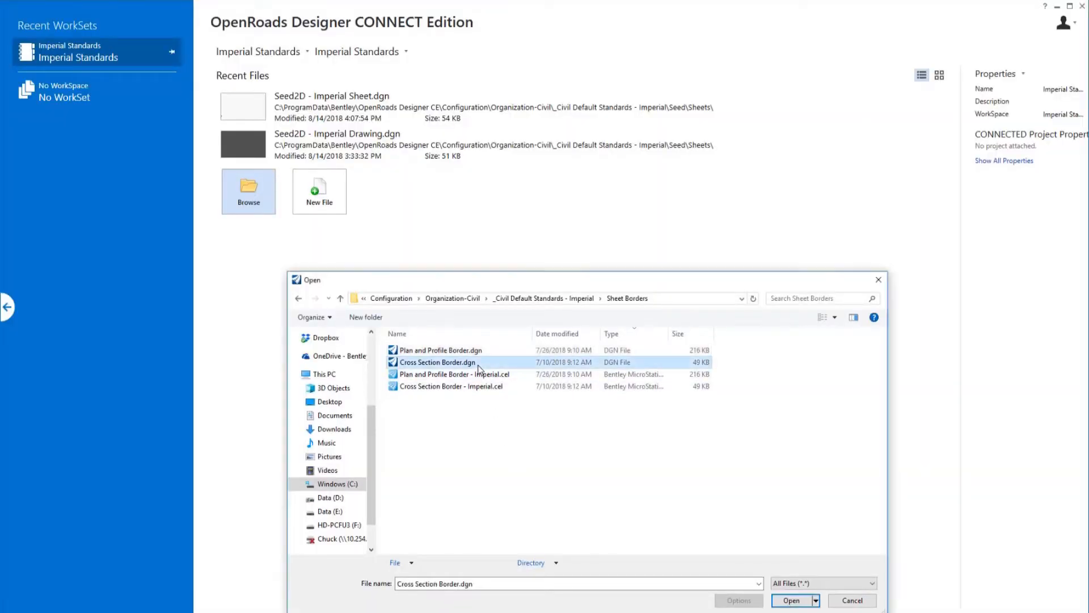
click(479, 375)
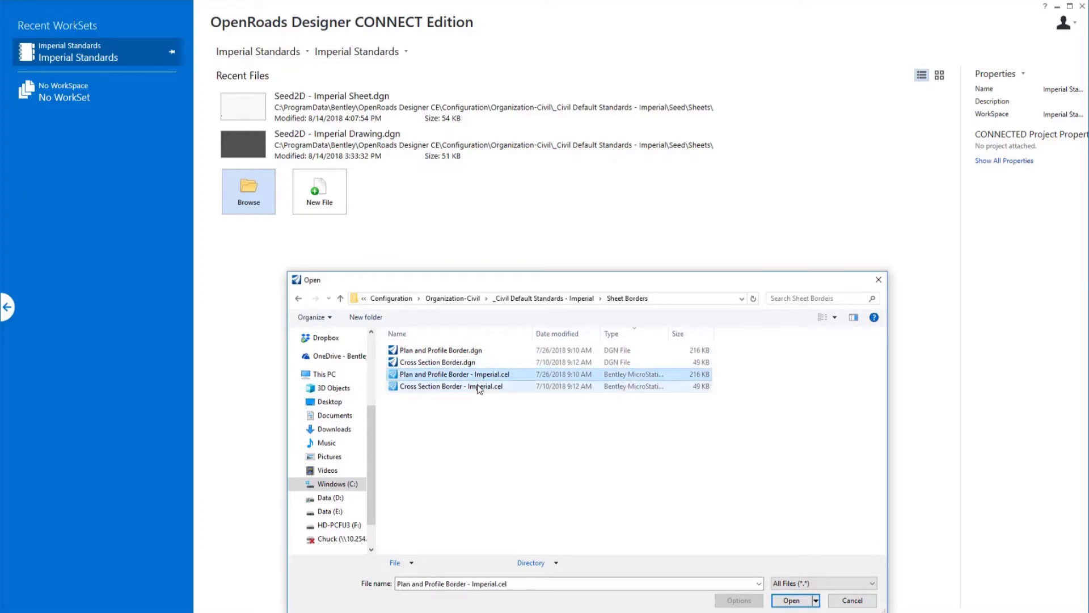
click(479, 387)
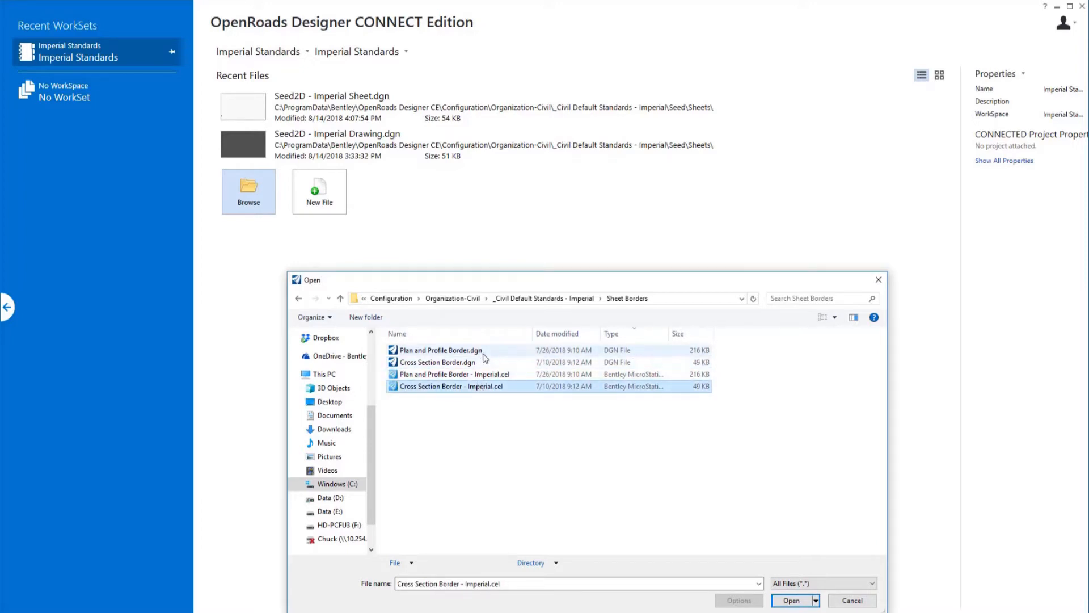
click(479, 350)
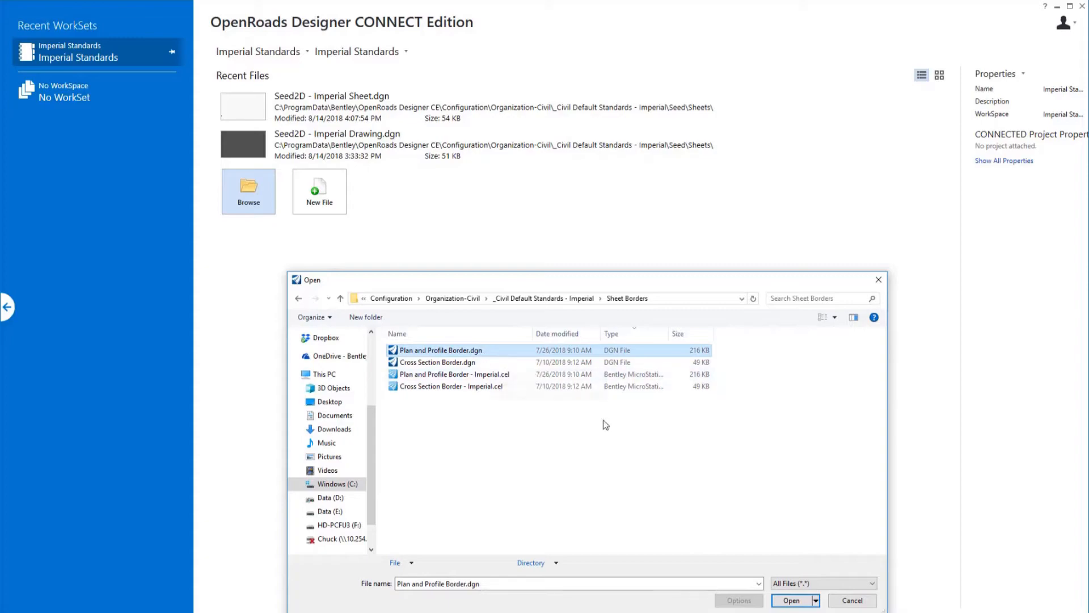
click(789, 599)
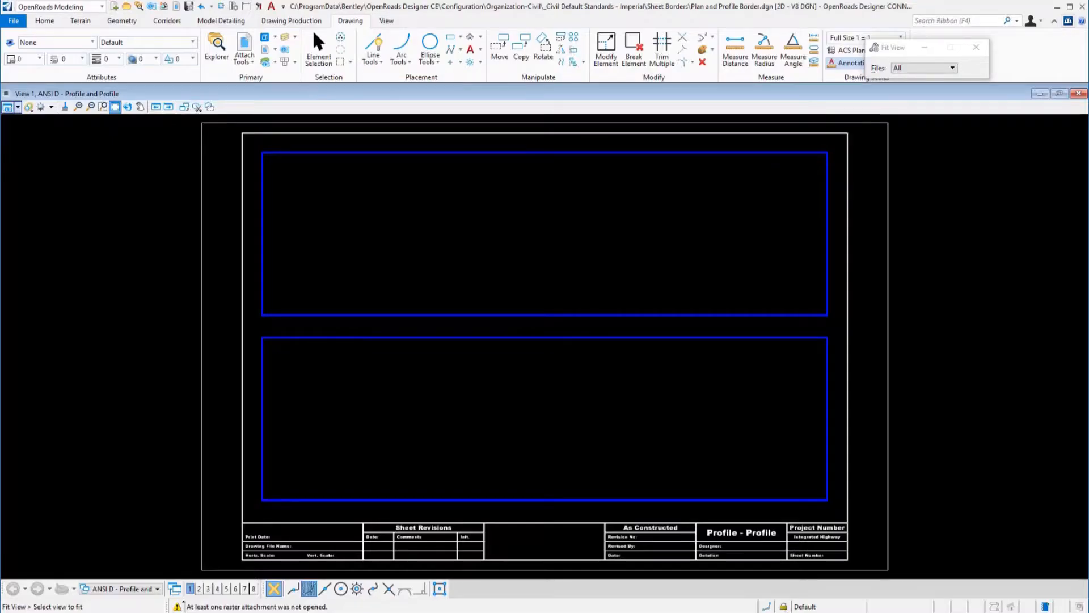
- Measure the height and width of the outer sheet boundary in the ANSI D profile border model between its corner points
click(741, 57)
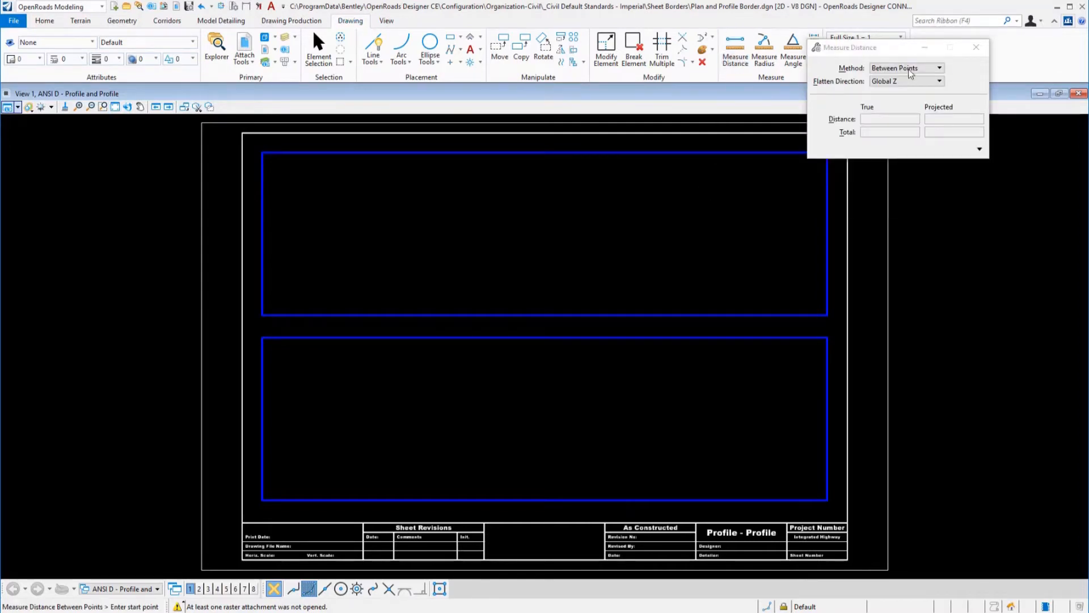
click(201, 122)
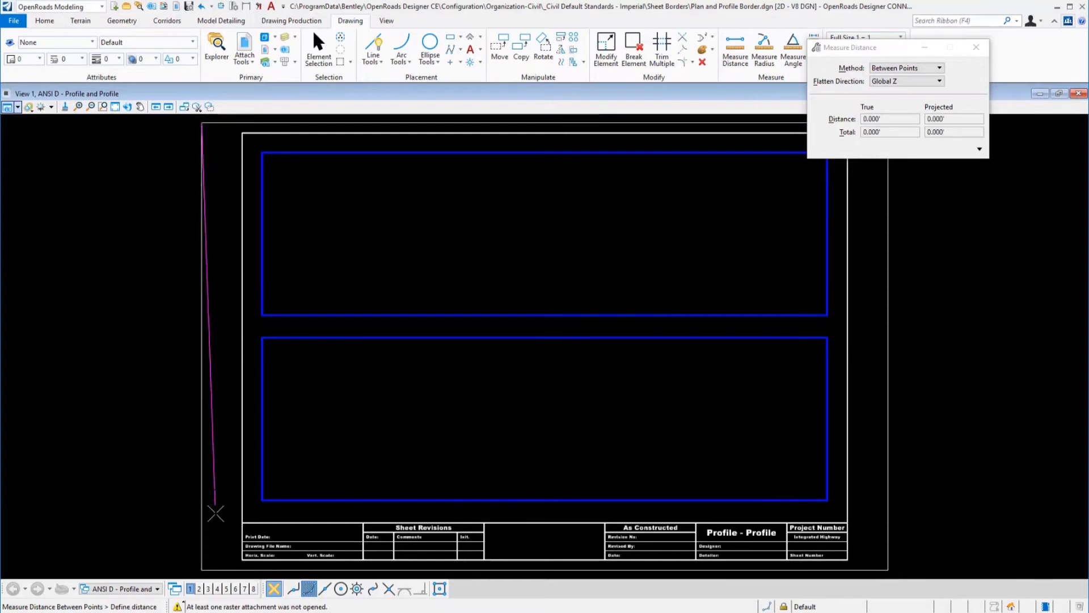
click(203, 563)
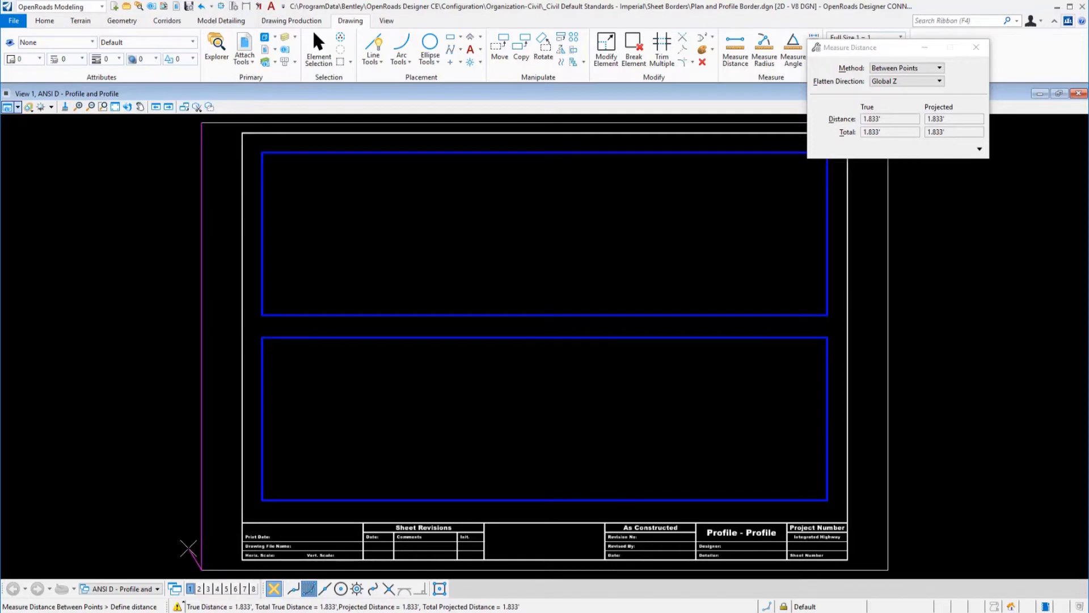
click(202, 567)
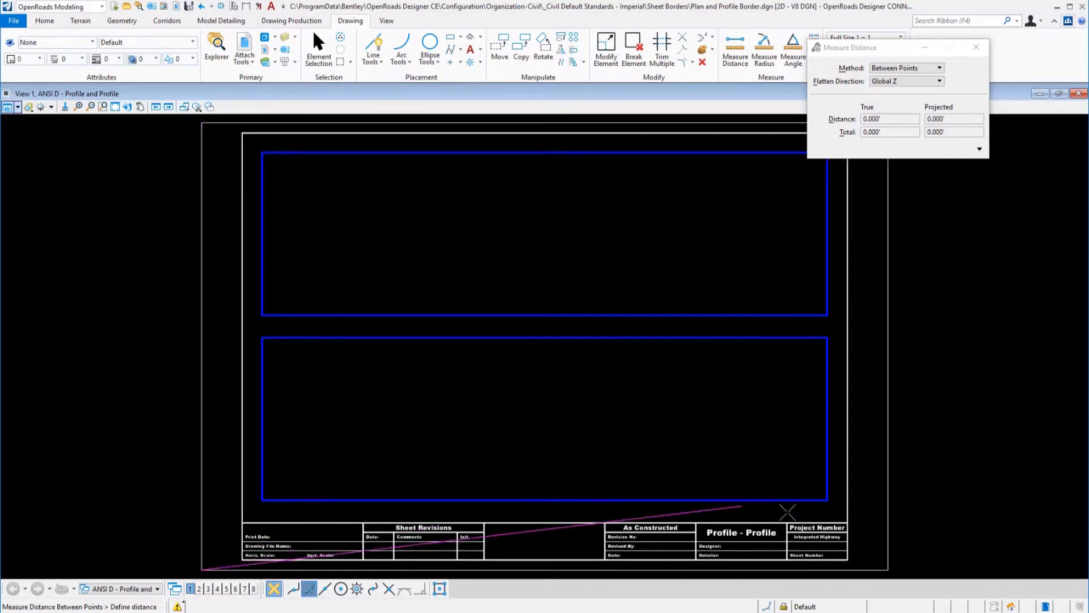
click(888, 569)
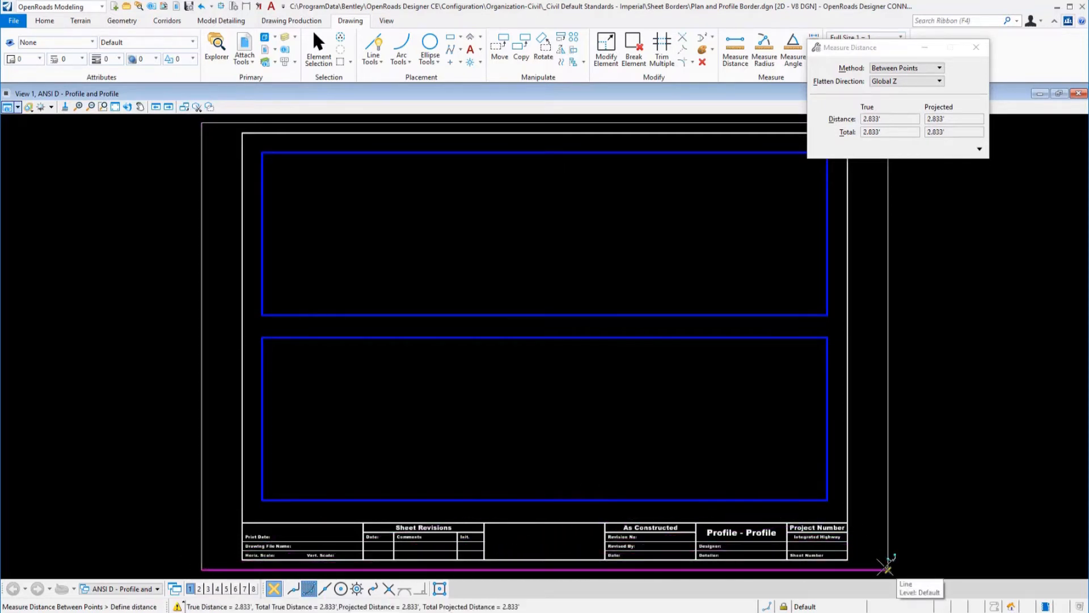
right_click(965, 497)
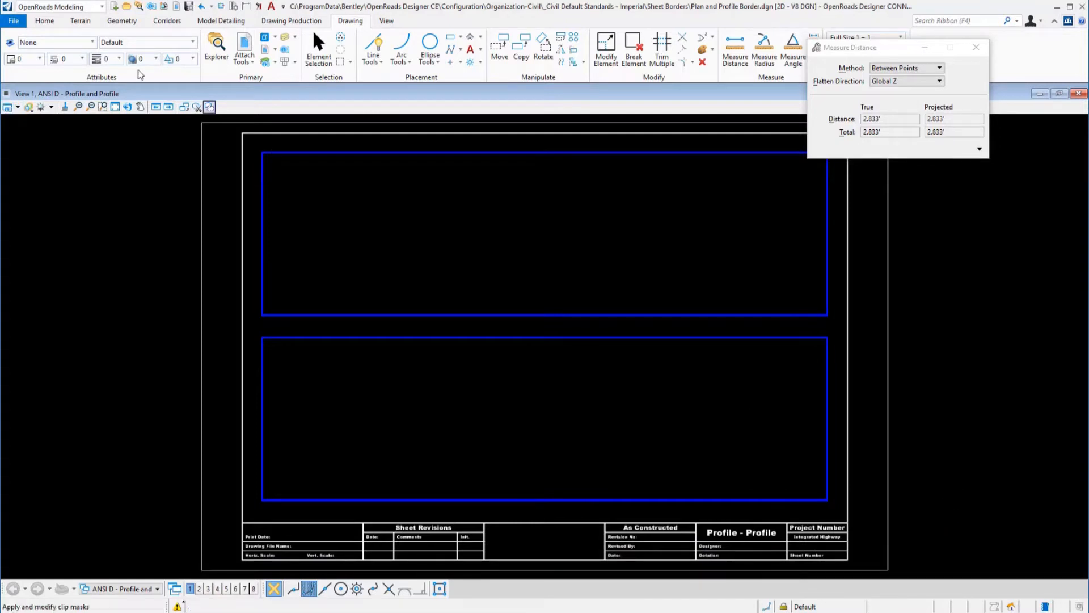
- Examine the border file's working units in the Design File Settings without changing them, and return to the drawing
click(12, 20)
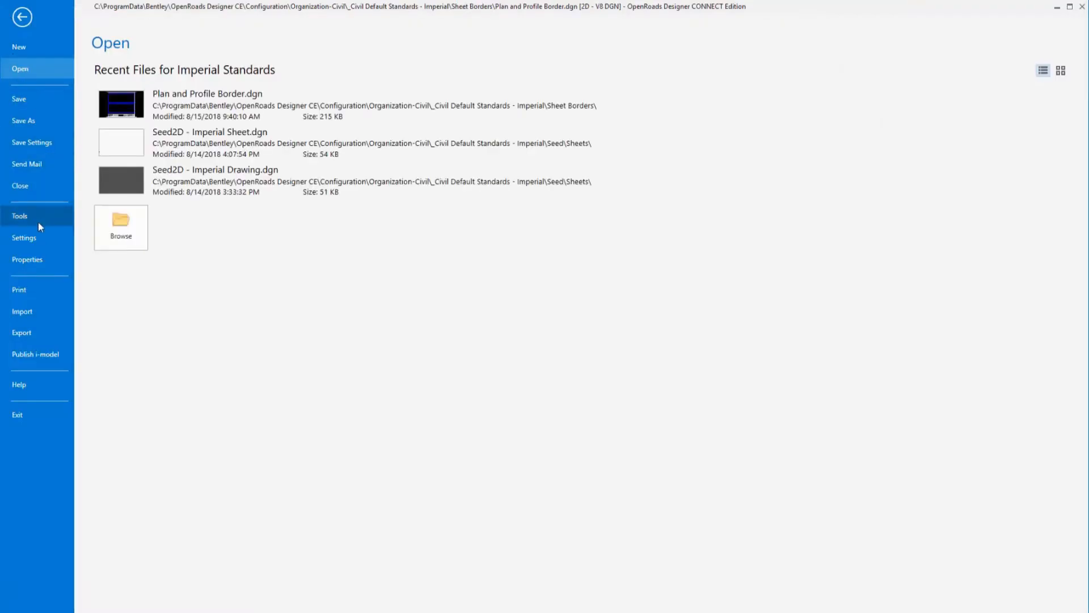
click(36, 237)
click(130, 119)
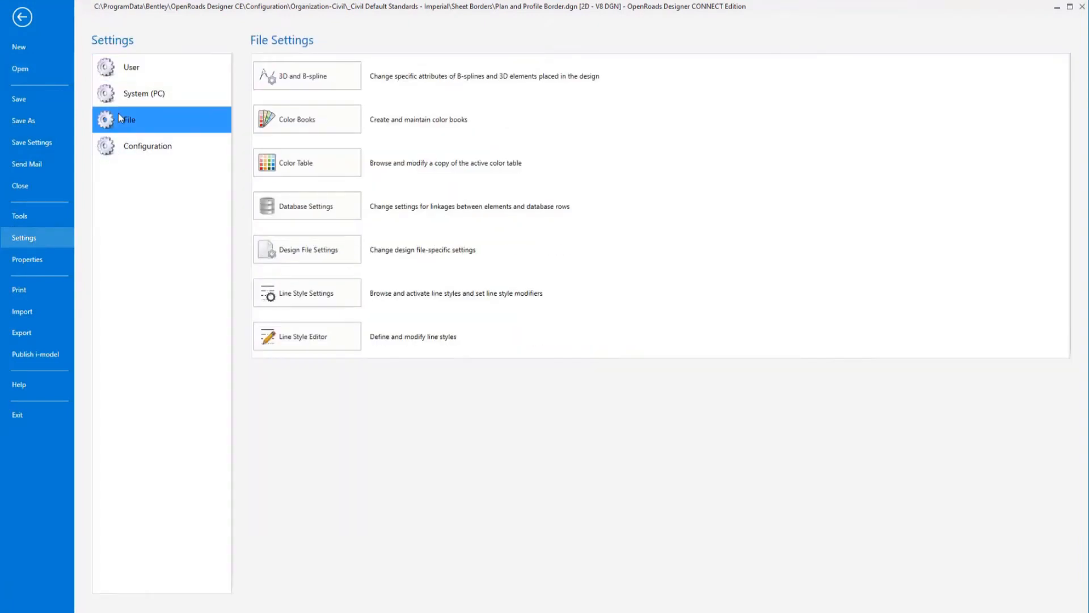
click(300, 252)
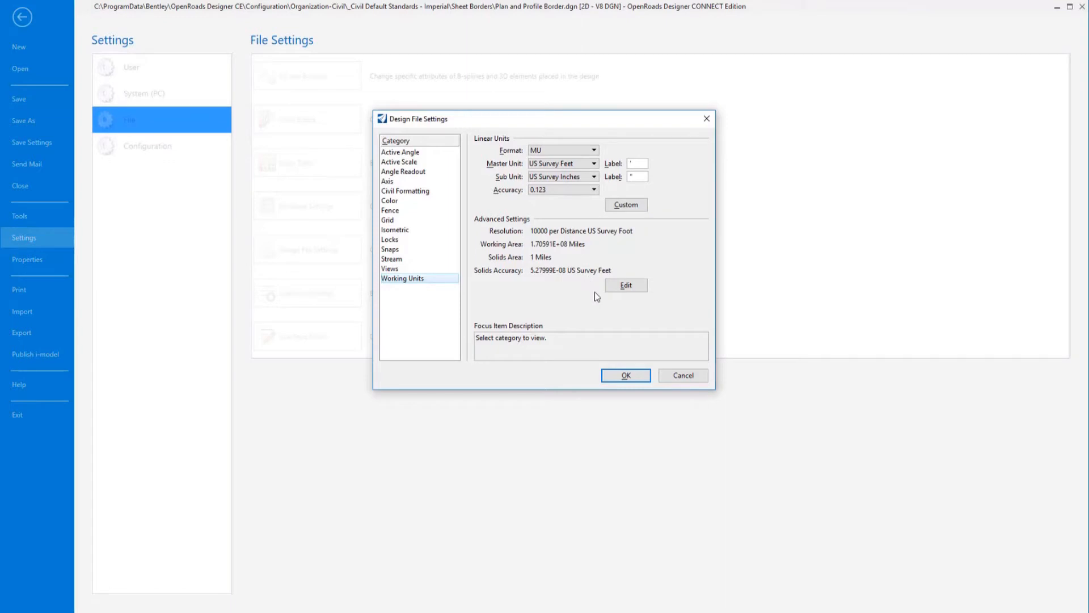
click(678, 376)
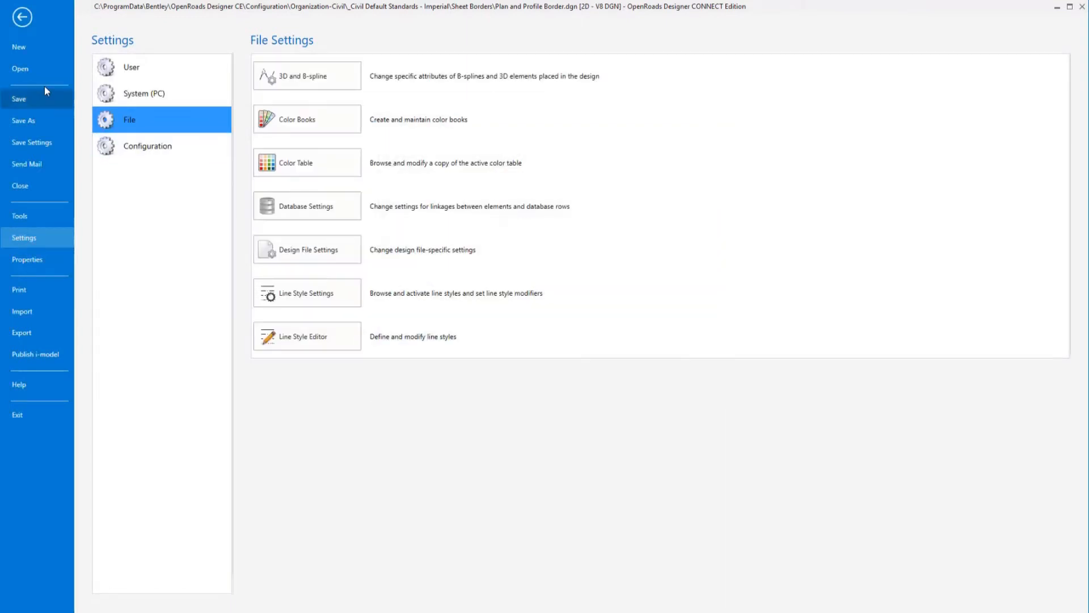
click(22, 17)
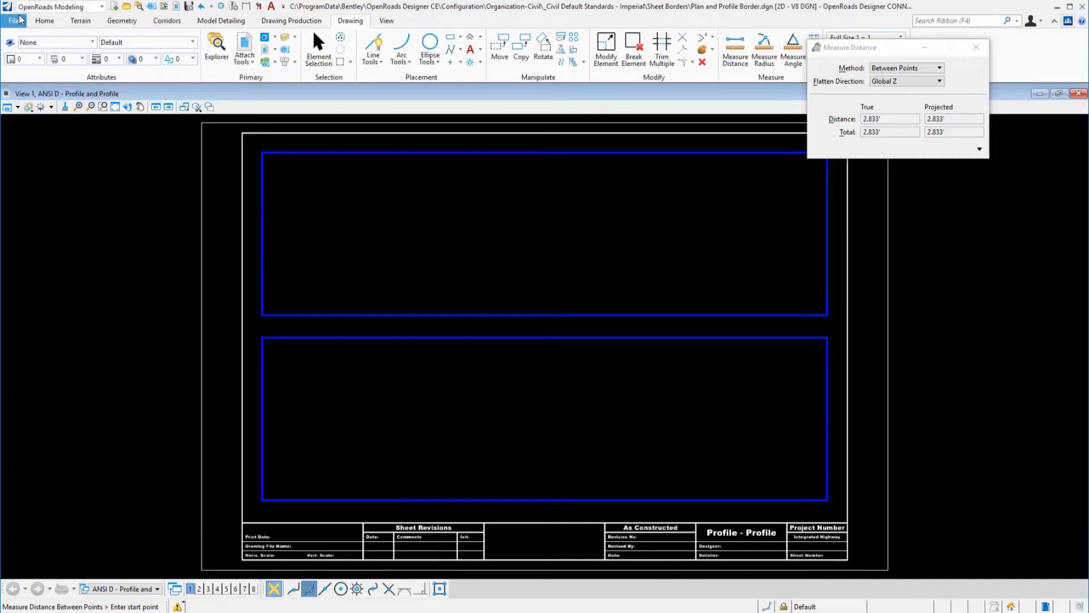
- Set the border model's annotation scale to Full Size 1 = 1 and save the file settings
click(901, 38)
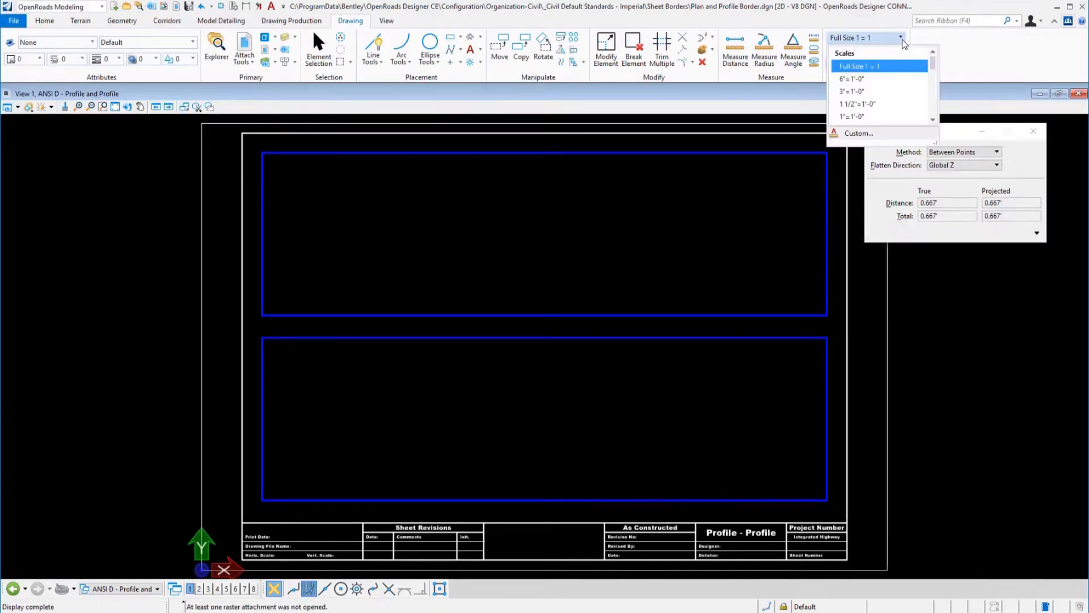
click(882, 70)
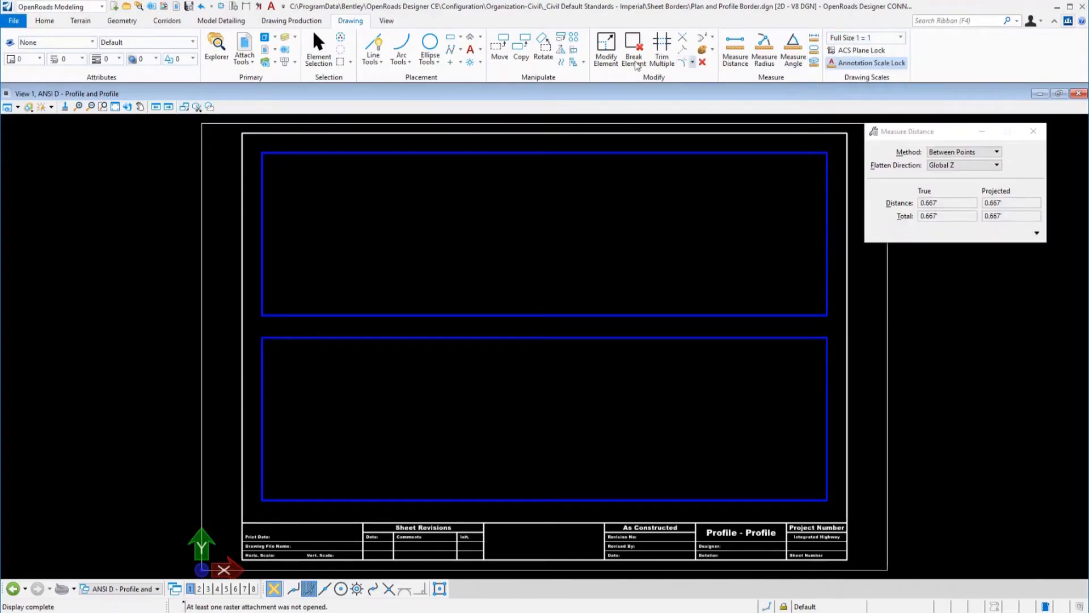
click(189, 10)
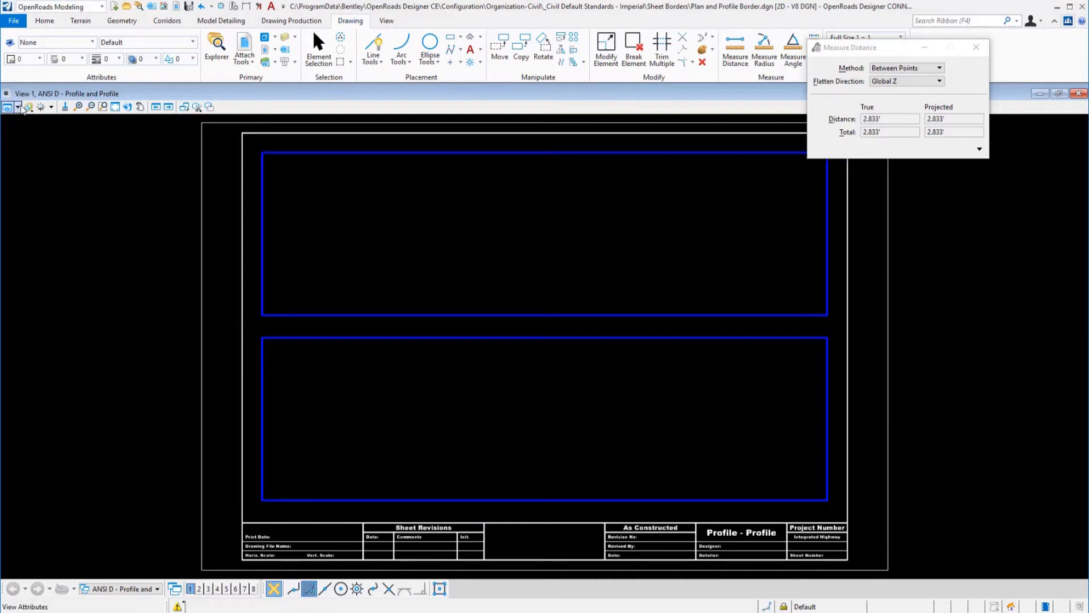
- Turn on the ACS Triad display in View 1 to show the border's origin
click(18, 108)
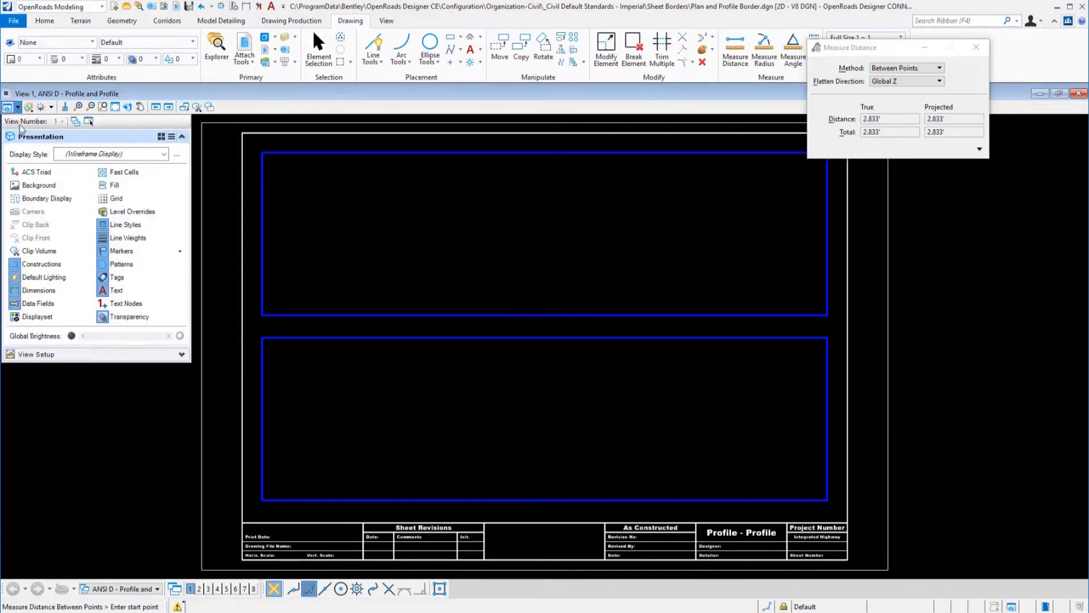
click(20, 173)
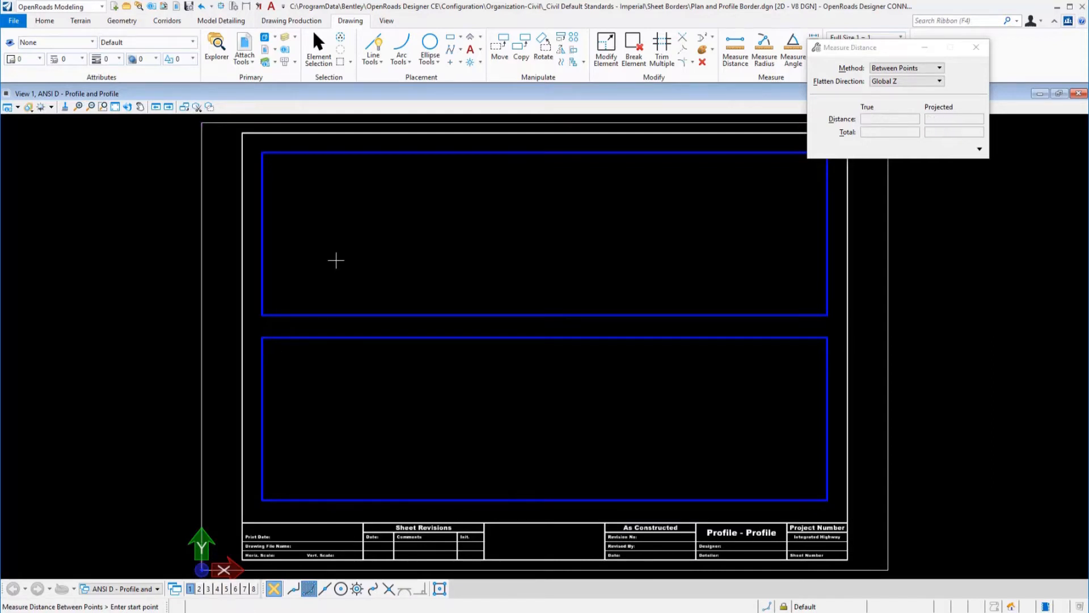
- Select the upper profile boundary shape and examine its level and class in its element properties
key(Escape)
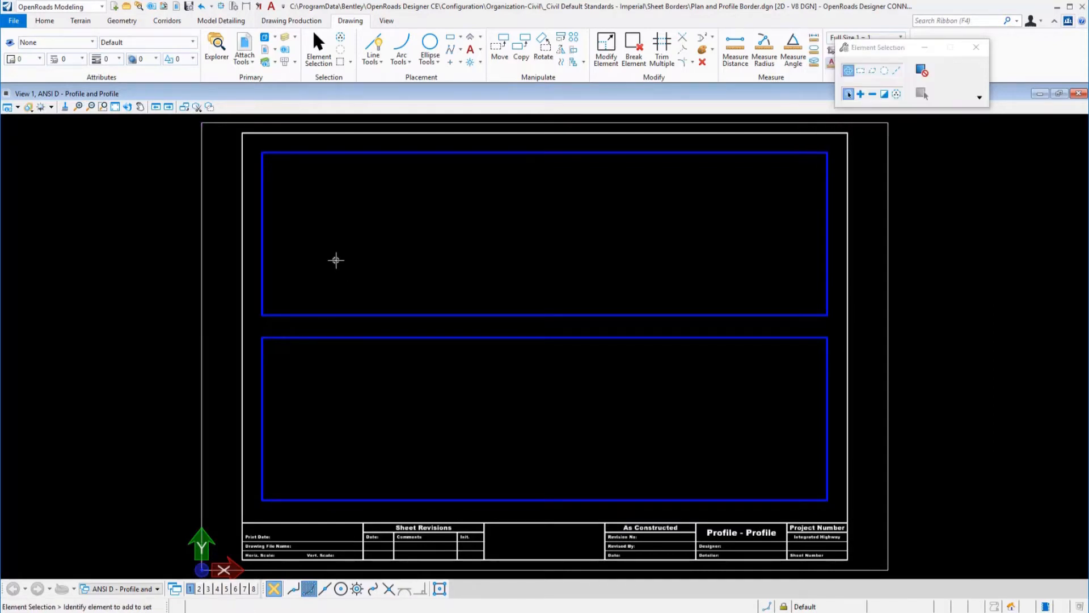
click(342, 315)
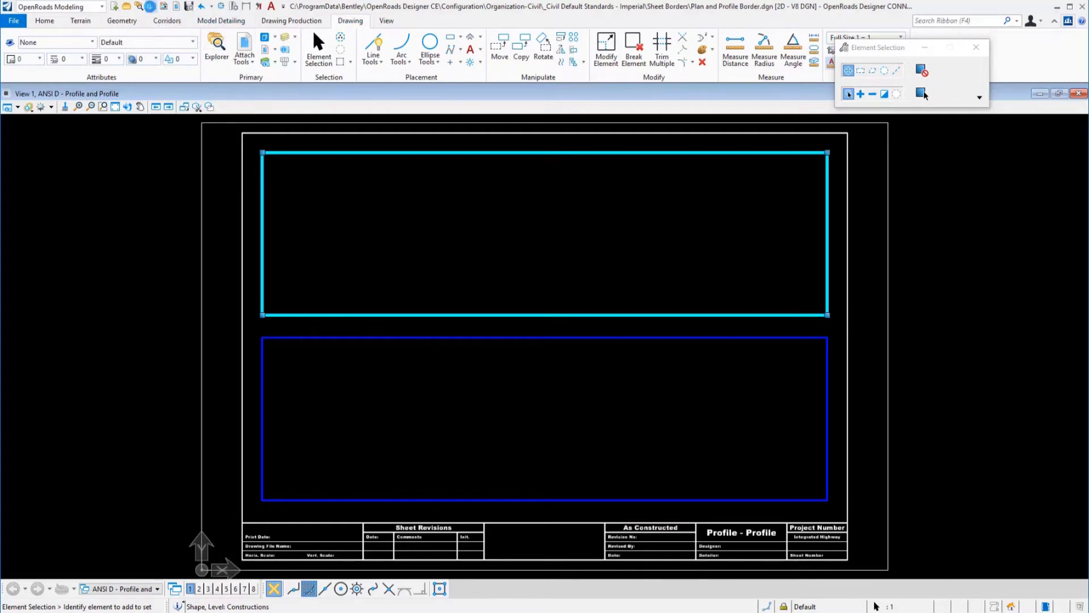
click(150, 7)
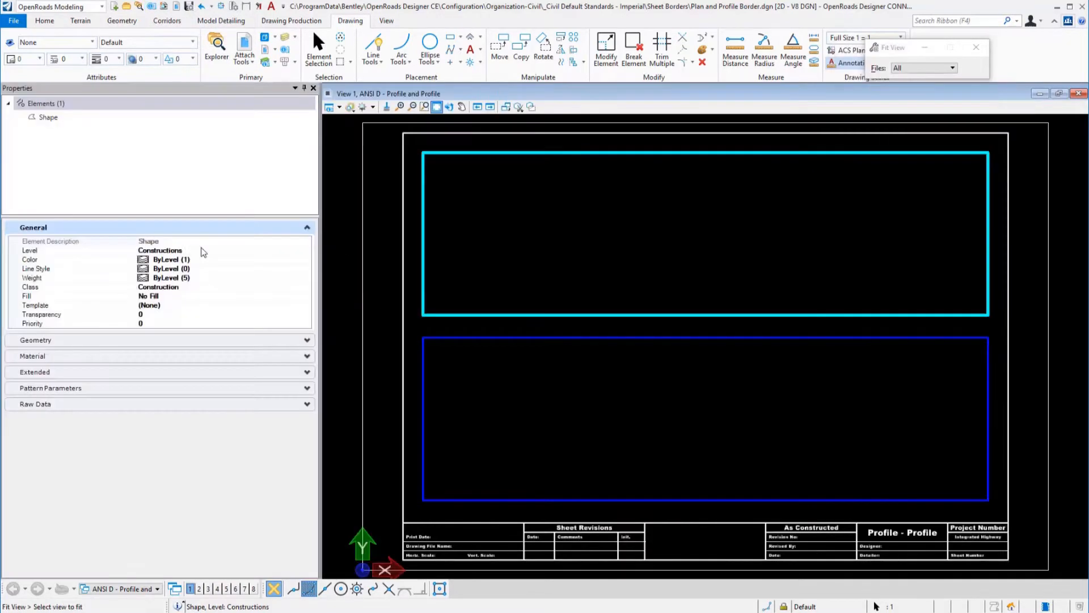
click(190, 248)
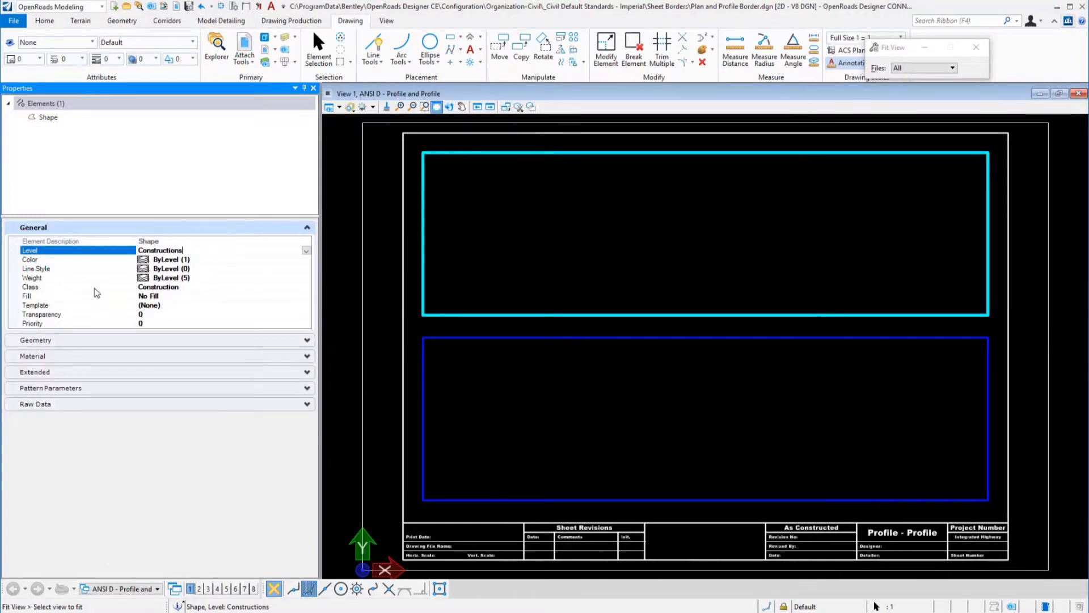
click(55, 287)
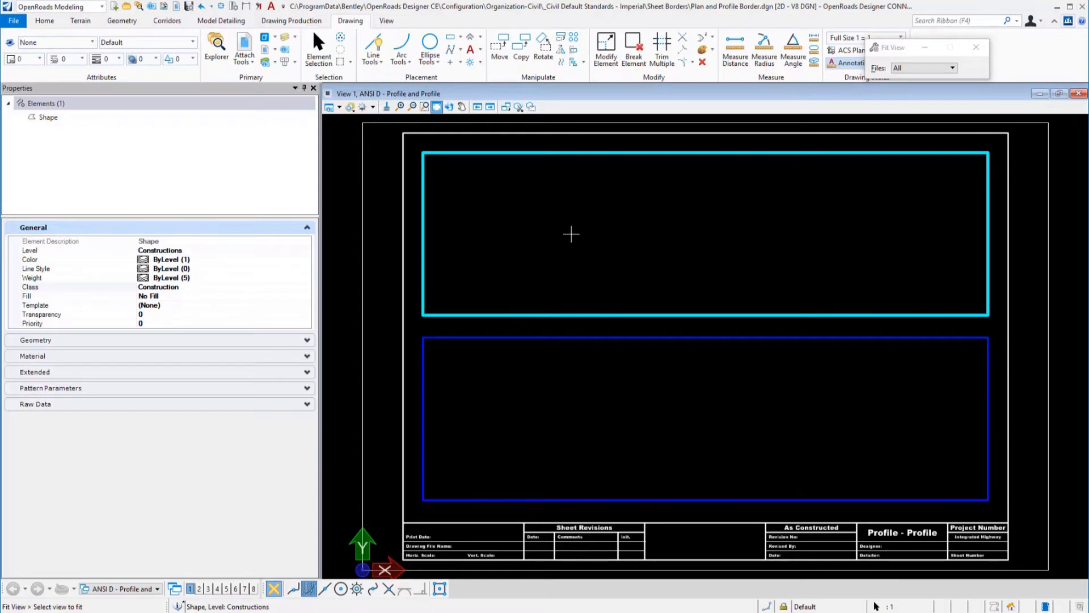
click(313, 88)
- Measure the width and height of the upper profile boundary between its corner points
click(736, 49)
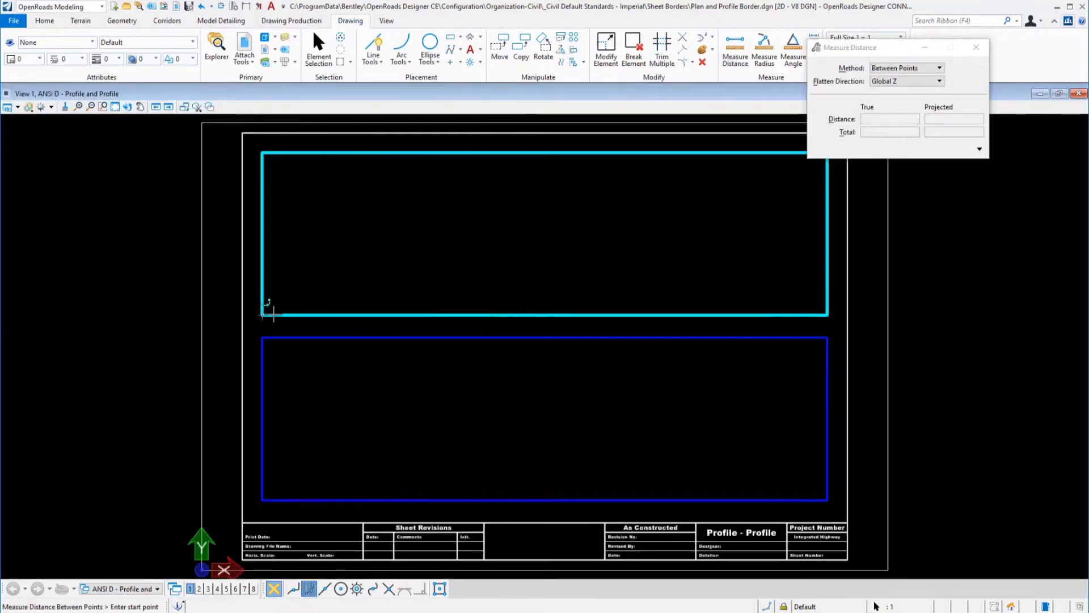
click(262, 313)
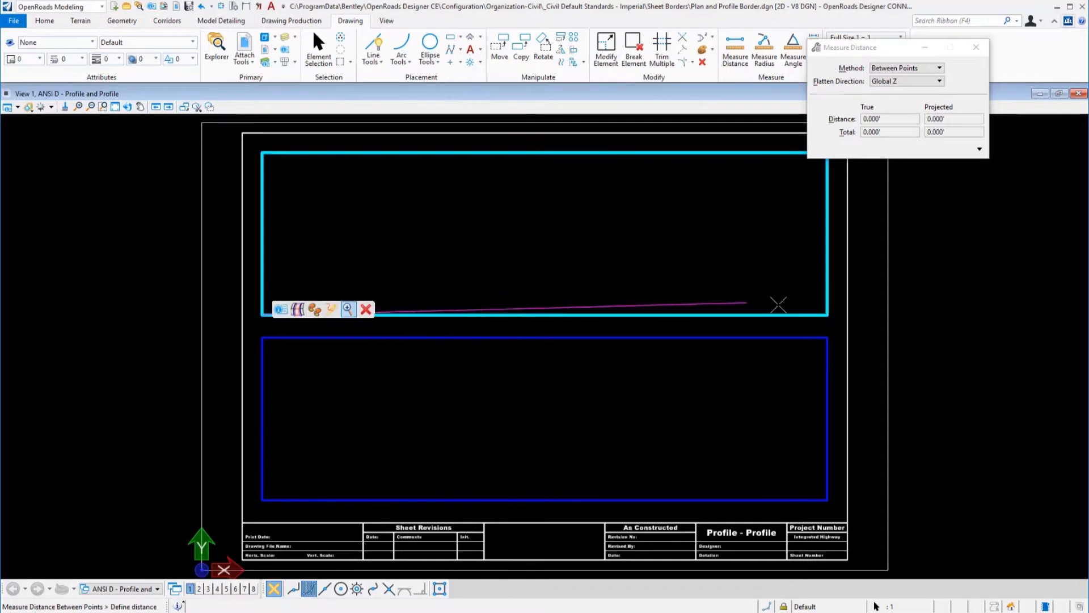
click(827, 313)
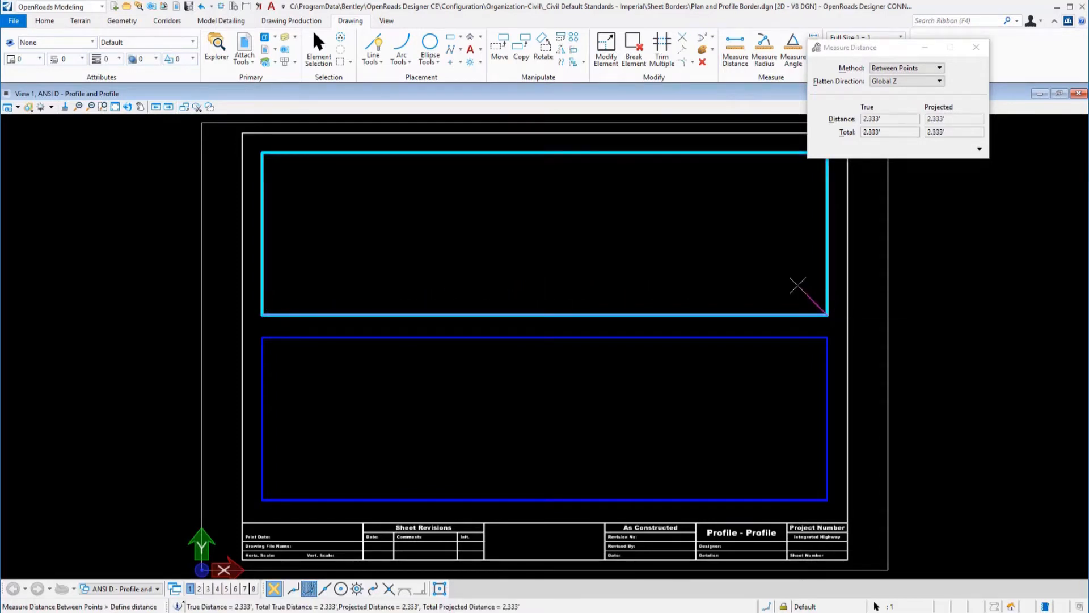
right_click(583, 251)
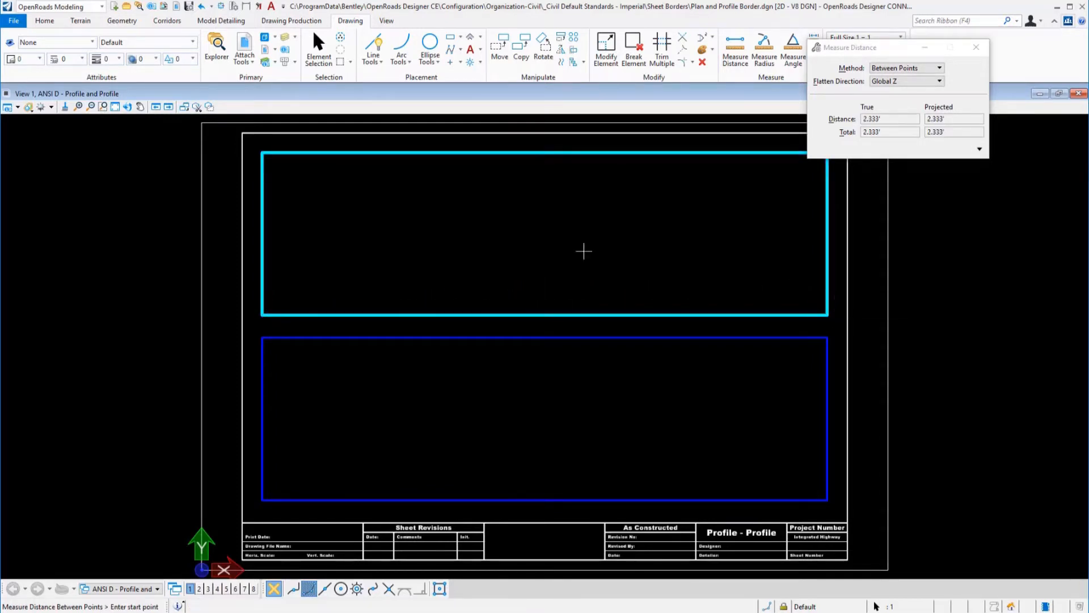
click(263, 313)
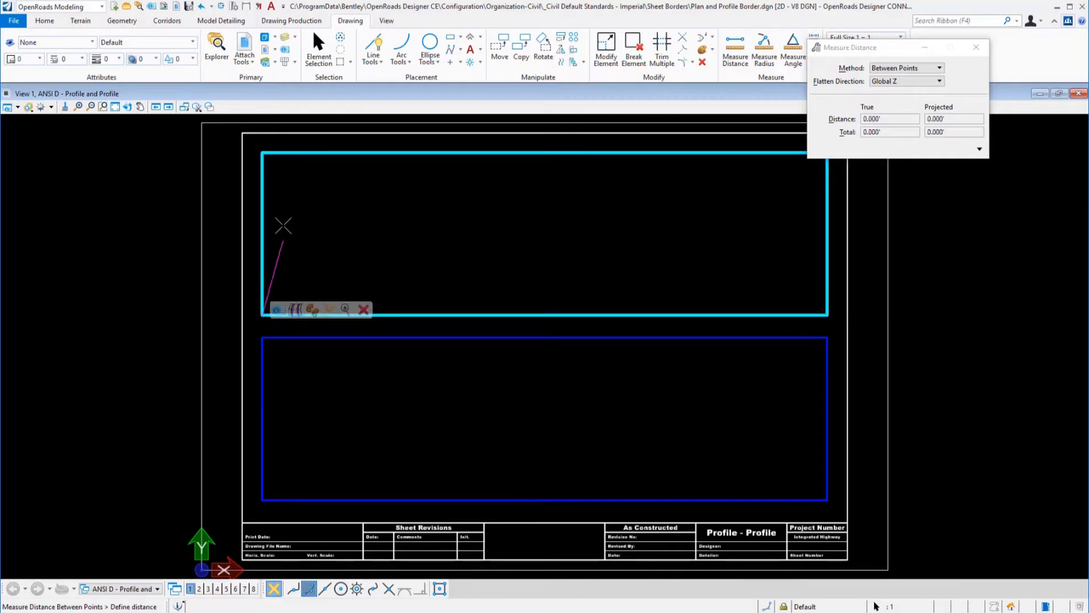
click(262, 152)
right_click(400, 201)
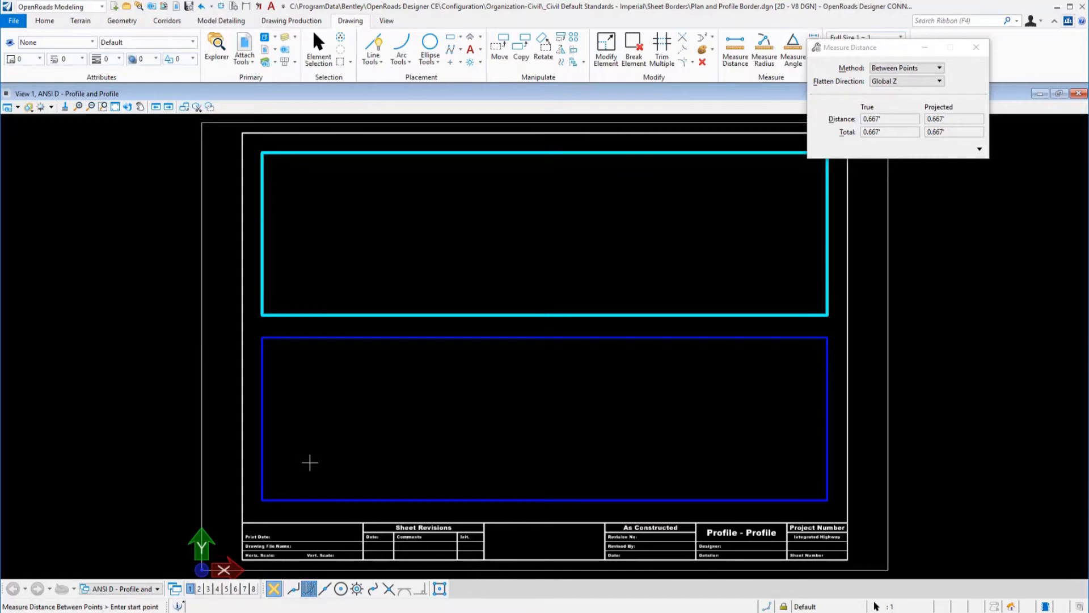
- Measure the height of the lower profile boundary along its left edge
click(262, 499)
click(262, 338)
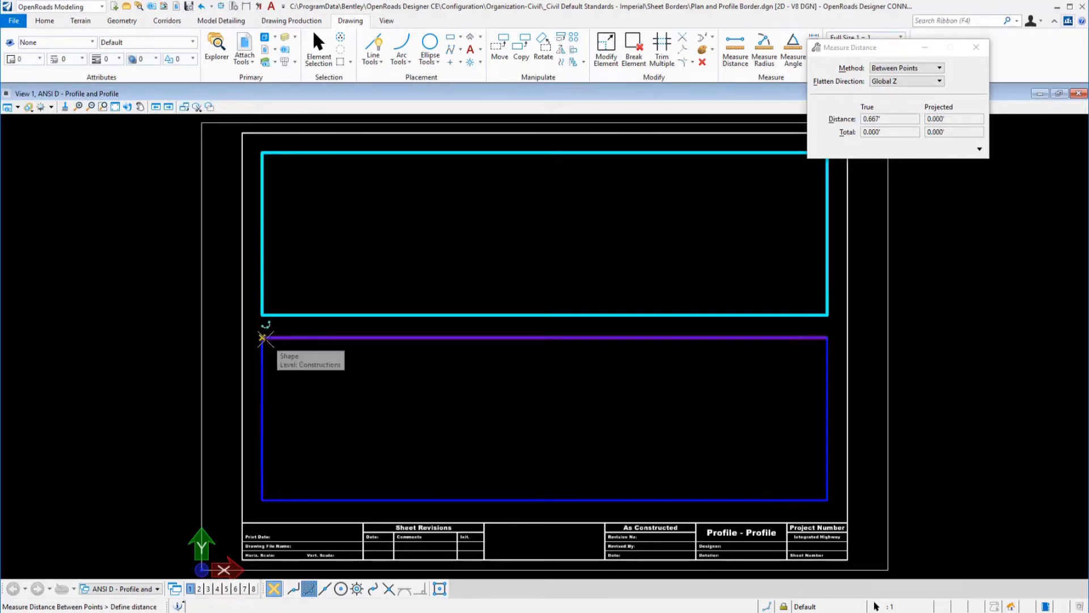
right_click(362, 390)
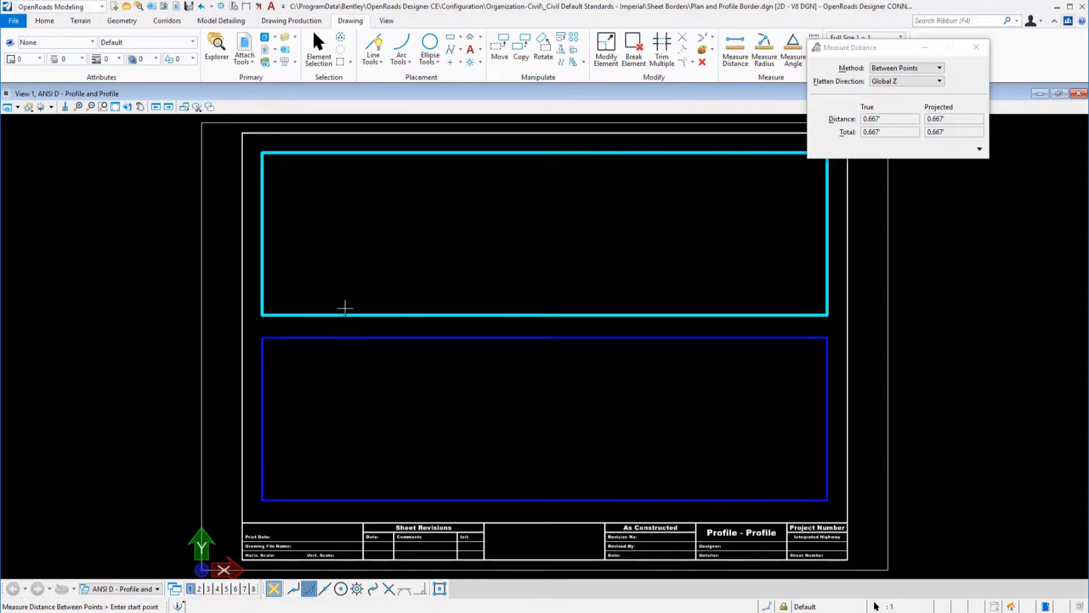
- Look over each ANSI D border model in the file, ending back on ANSI D - Profile and Profile
click(264, 37)
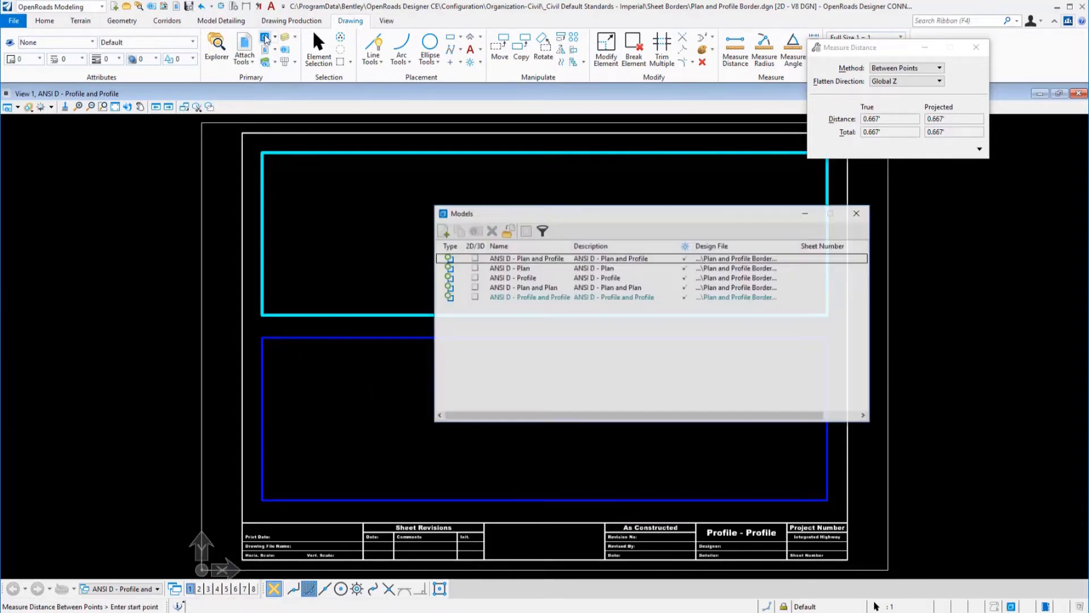
double_click(558, 260)
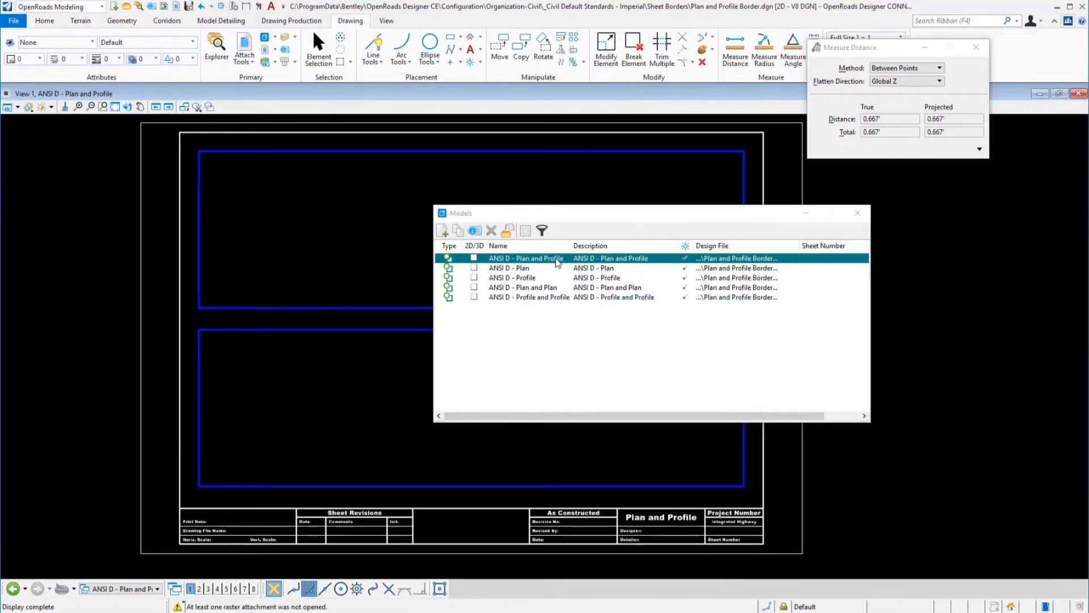
double_click(528, 270)
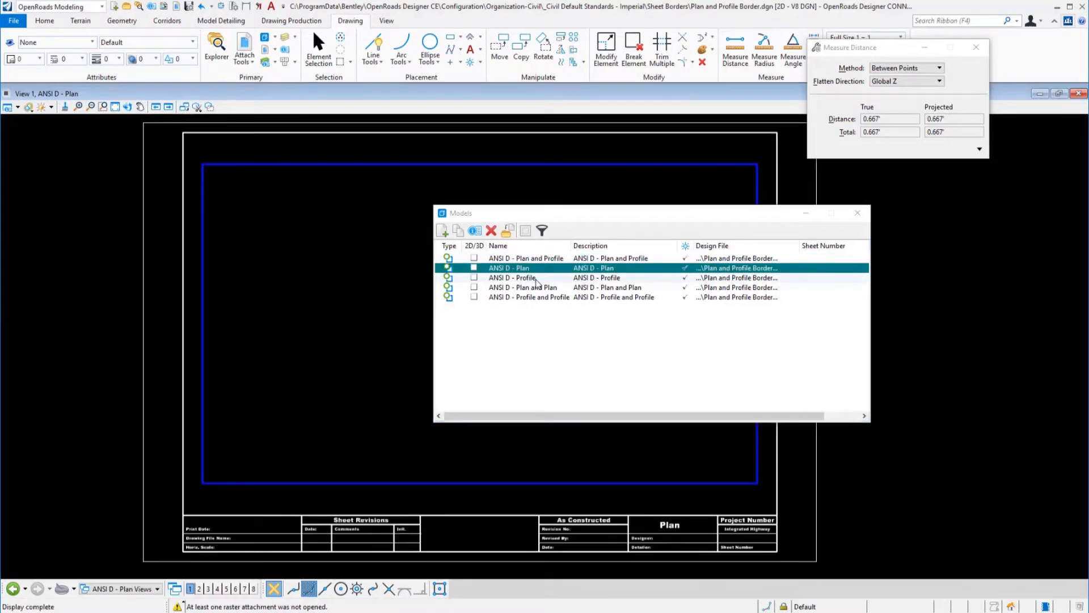
double_click(537, 279)
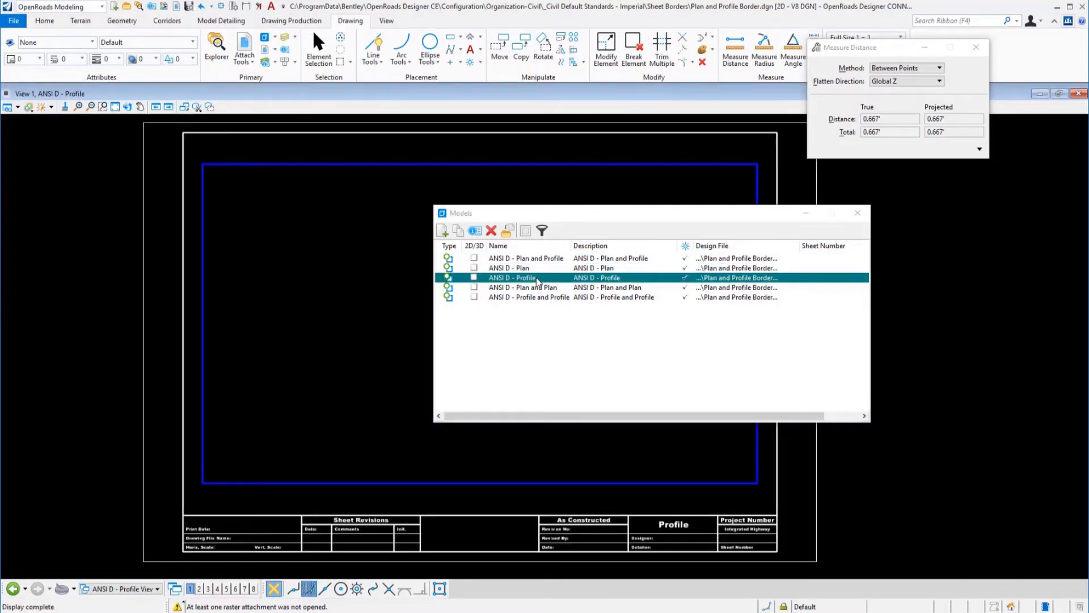
double_click(537, 288)
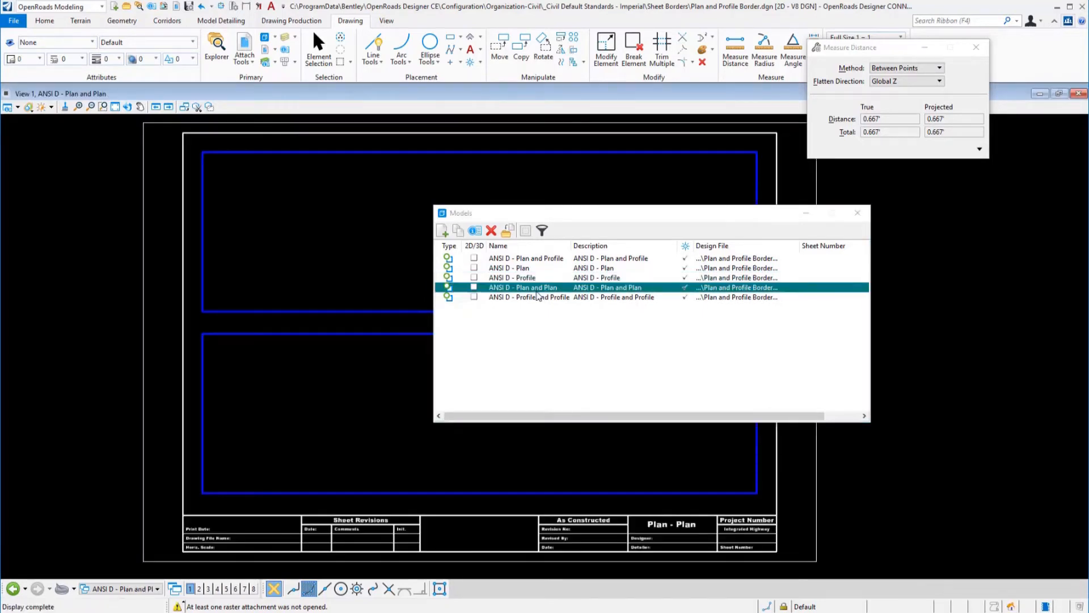
double_click(538, 298)
drag(654, 219, 560, 234)
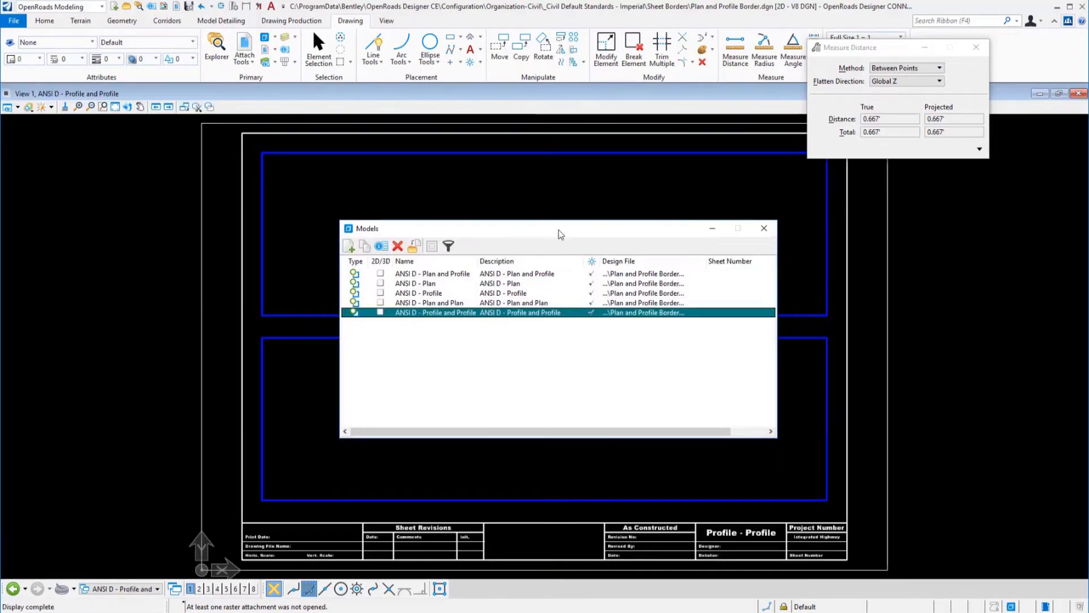
click(764, 229)
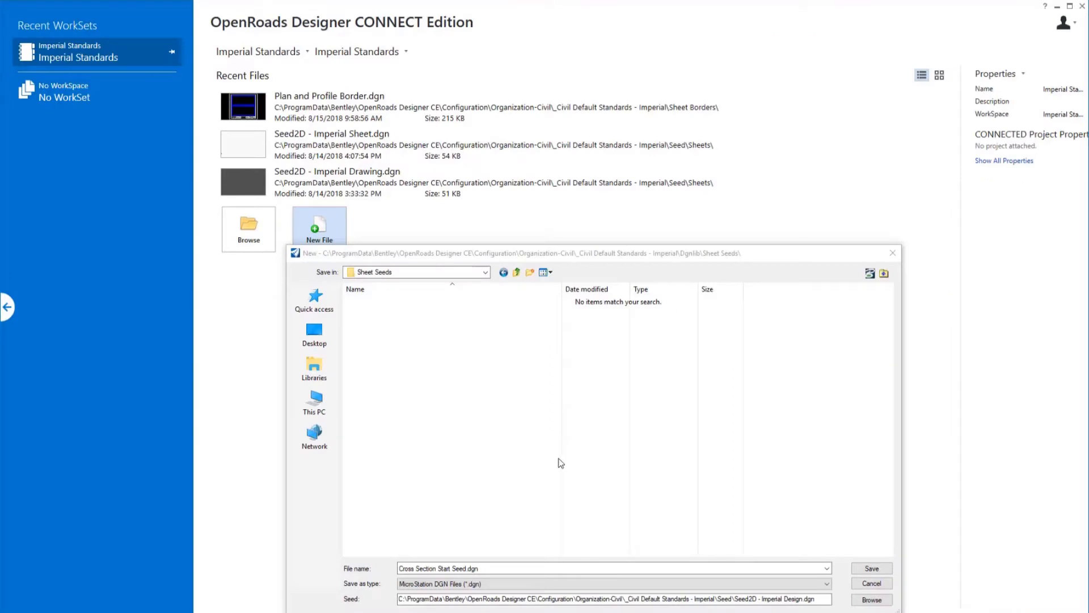
- Create Cross Section Start Seed.dgn in the Dgnlib Sheet Seeds folder using the Seed2D - Imperial Design.dgn seed
click(542, 568)
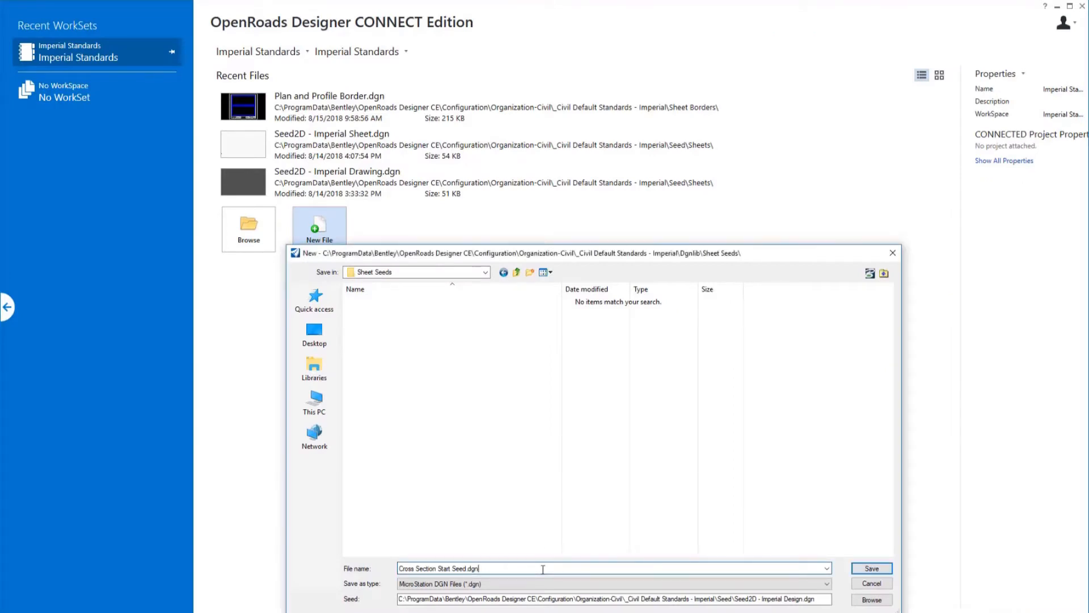
key(ctrl+a)
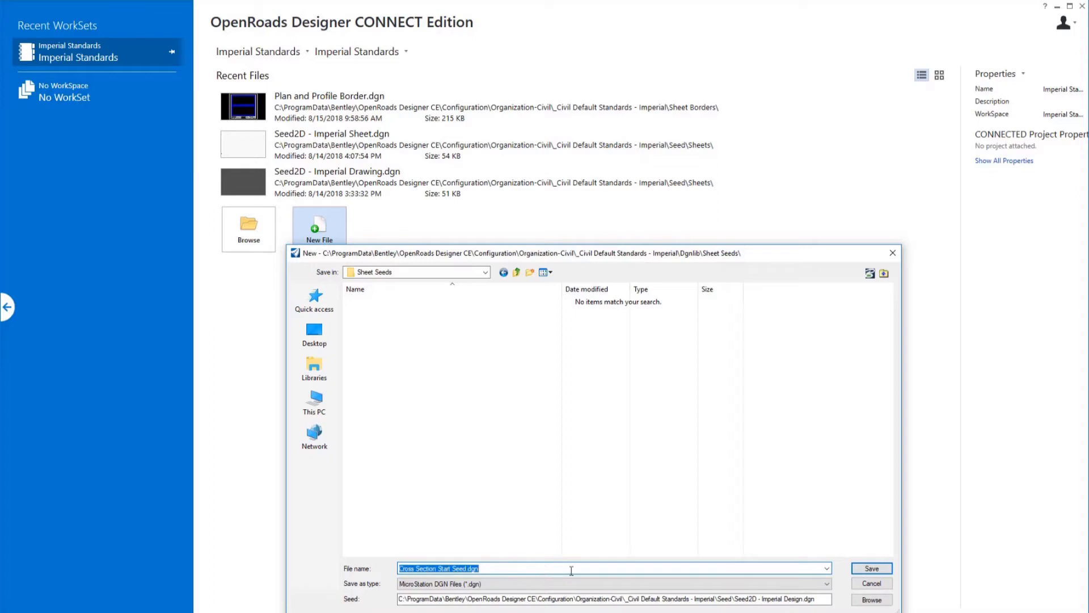
click(880, 569)
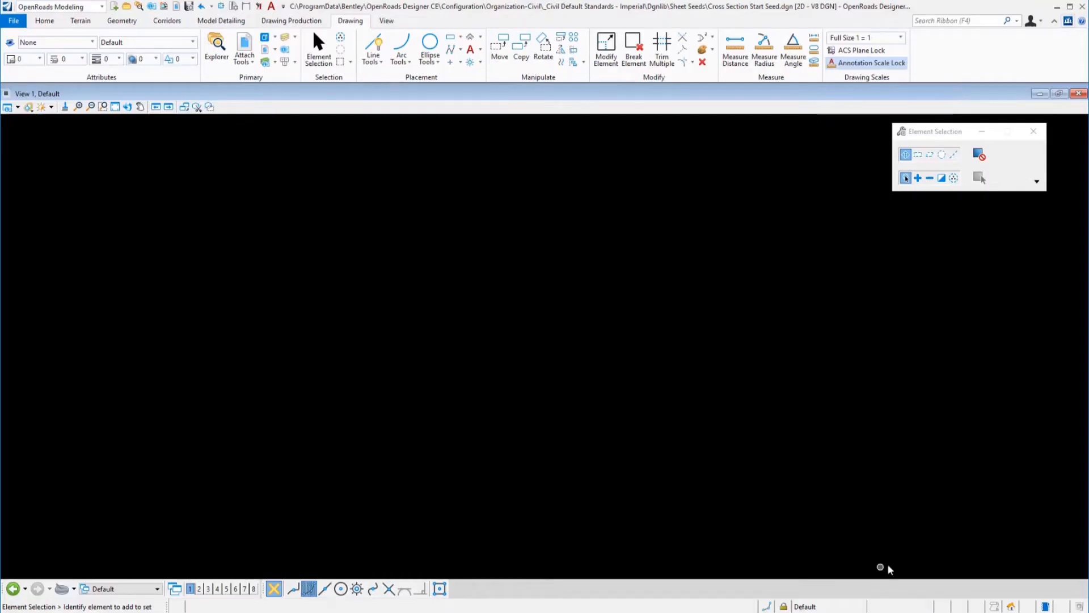
- Set the annotation scale of the cross section start seed to Full Size 1 = 1 and save its settings
click(902, 38)
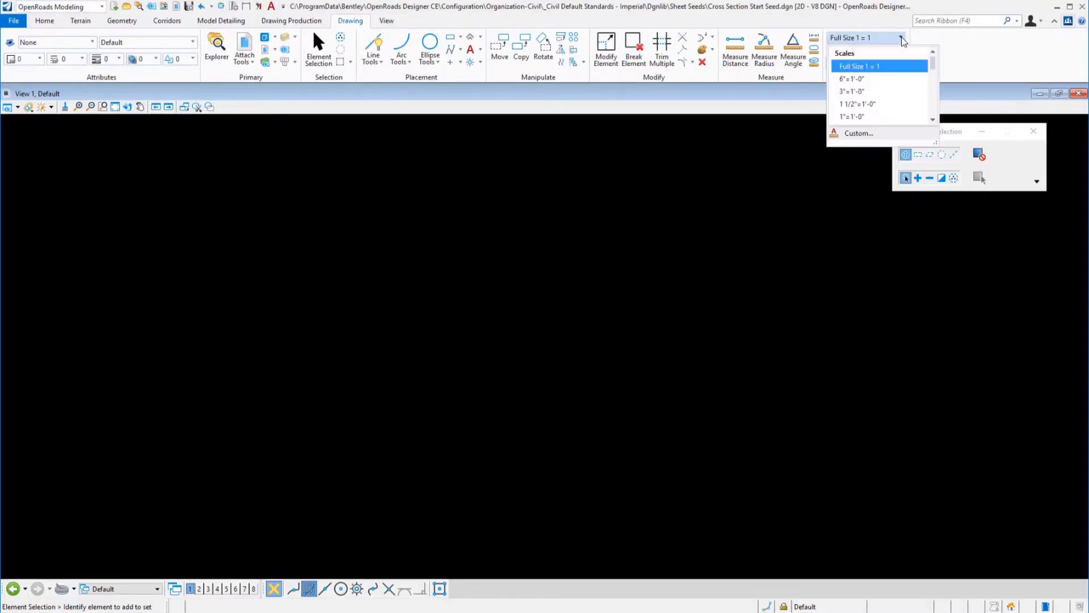
click(874, 68)
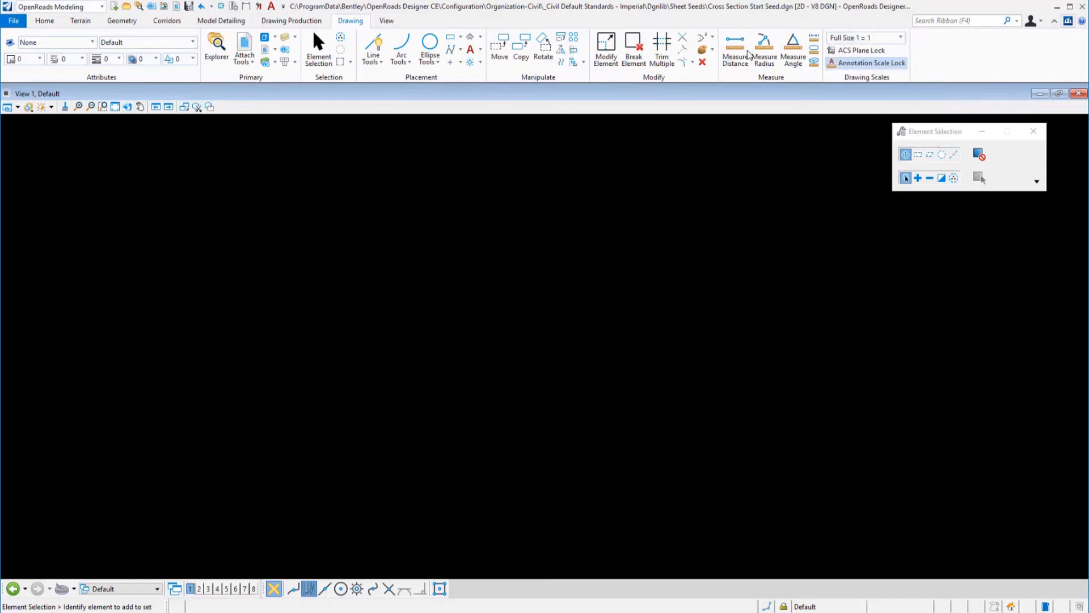
click(189, 9)
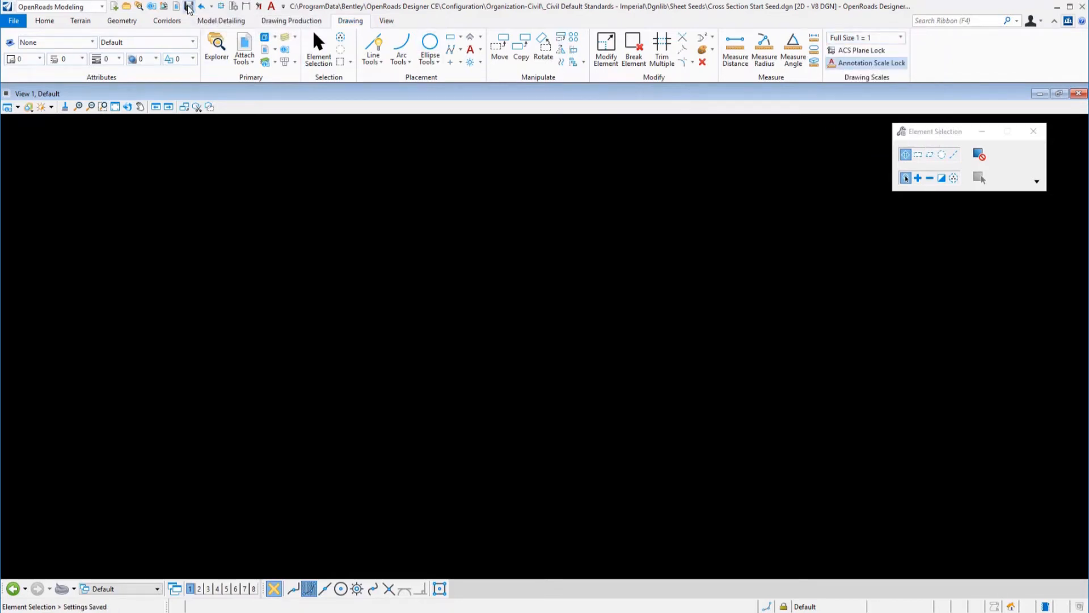
- Check the linear working units in the cross section start seed's design file settings
click(17, 21)
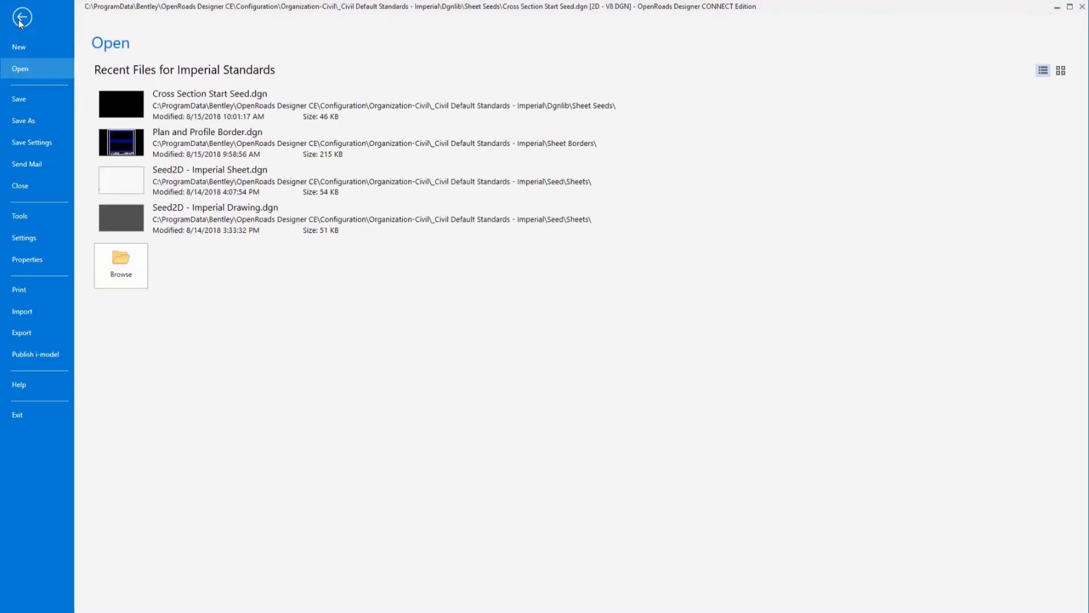
click(25, 238)
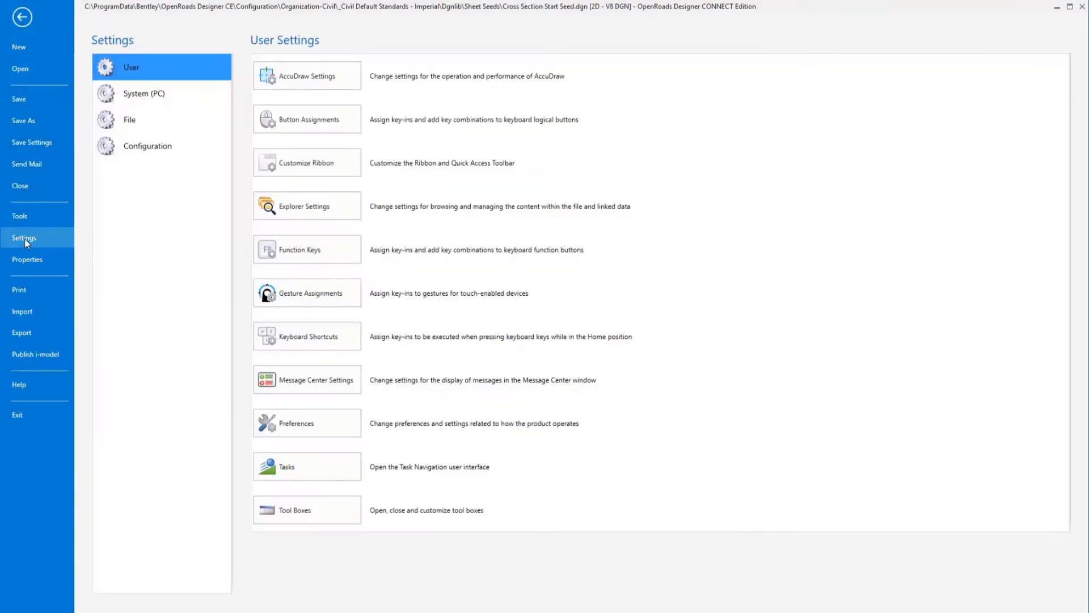
click(128, 119)
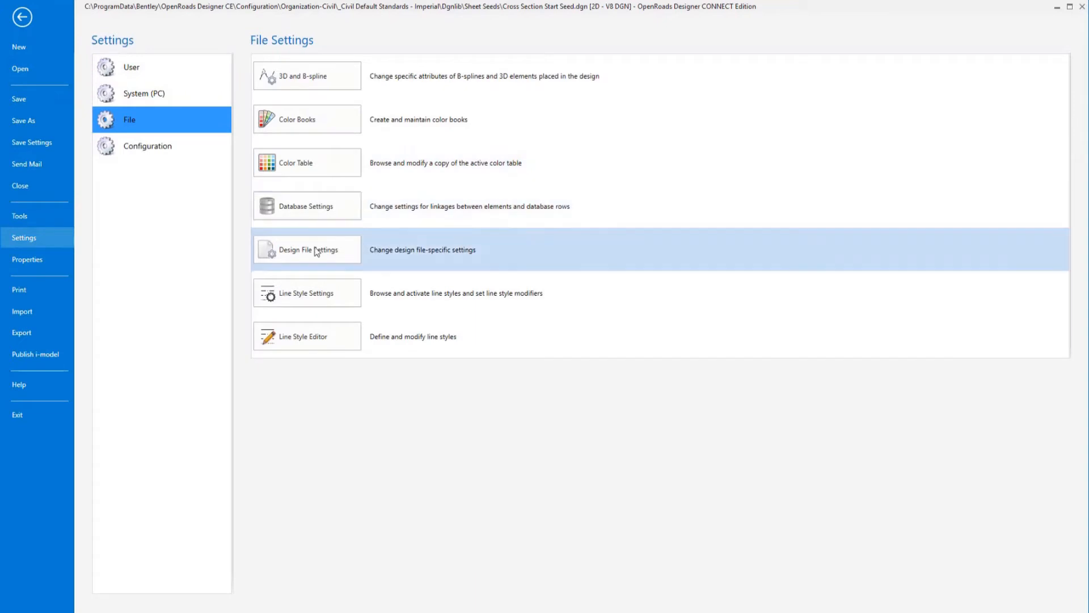
click(315, 249)
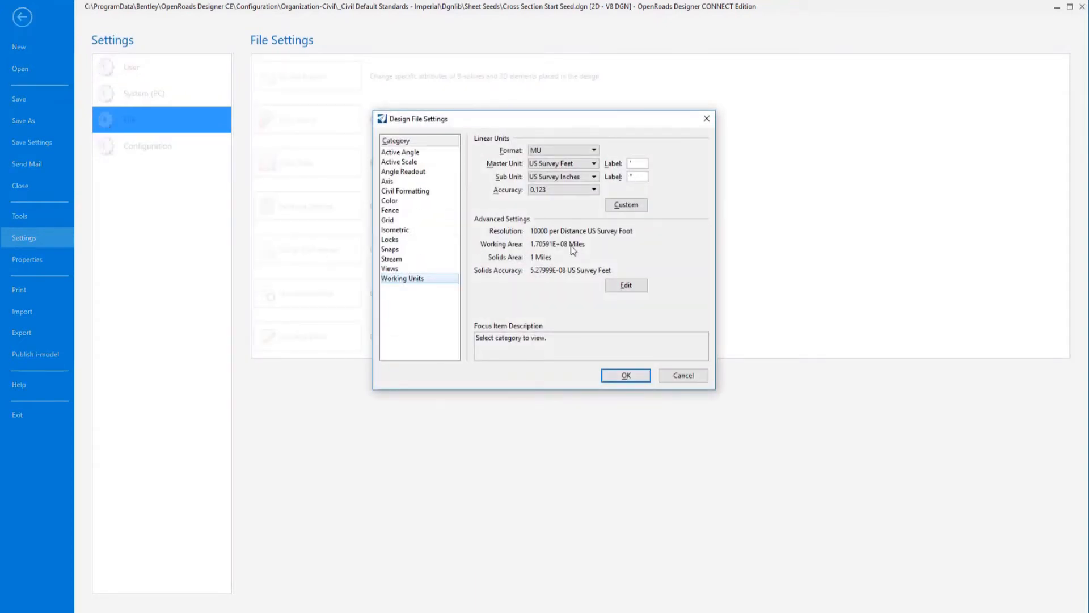
click(676, 378)
click(23, 18)
- Create a new template named Null Point in the Templates folder of the template library
click(173, 21)
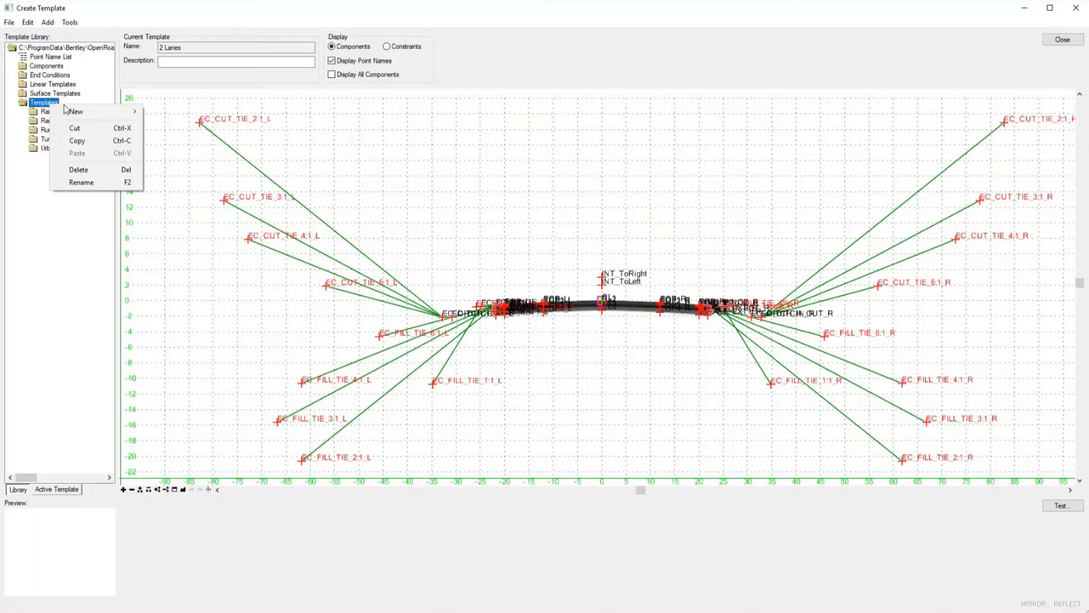
mouse_move(86, 111)
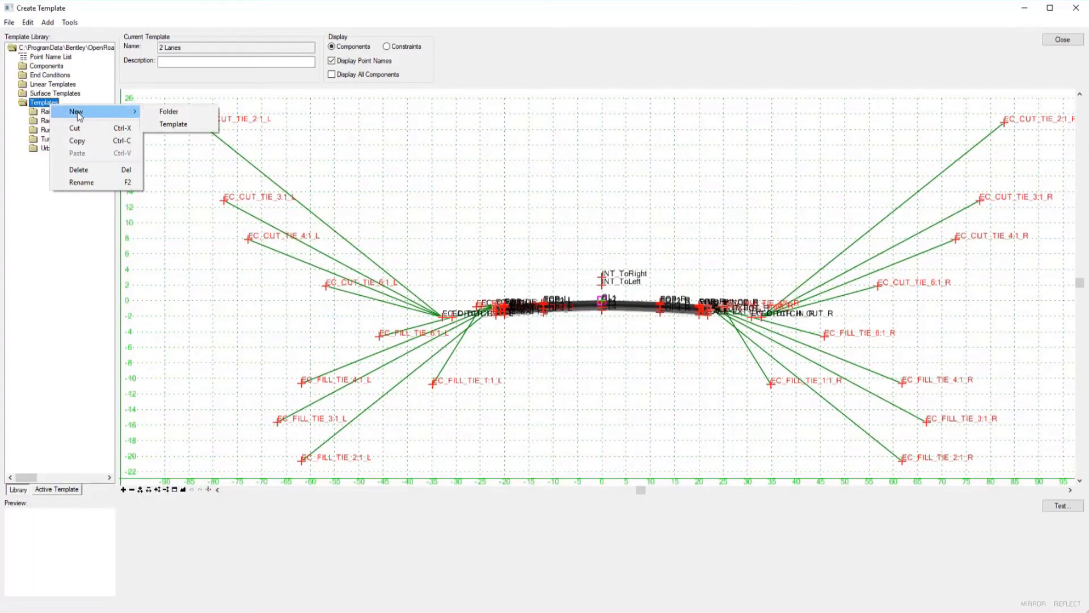
click(171, 124)
text(Null Point)
key(Return)
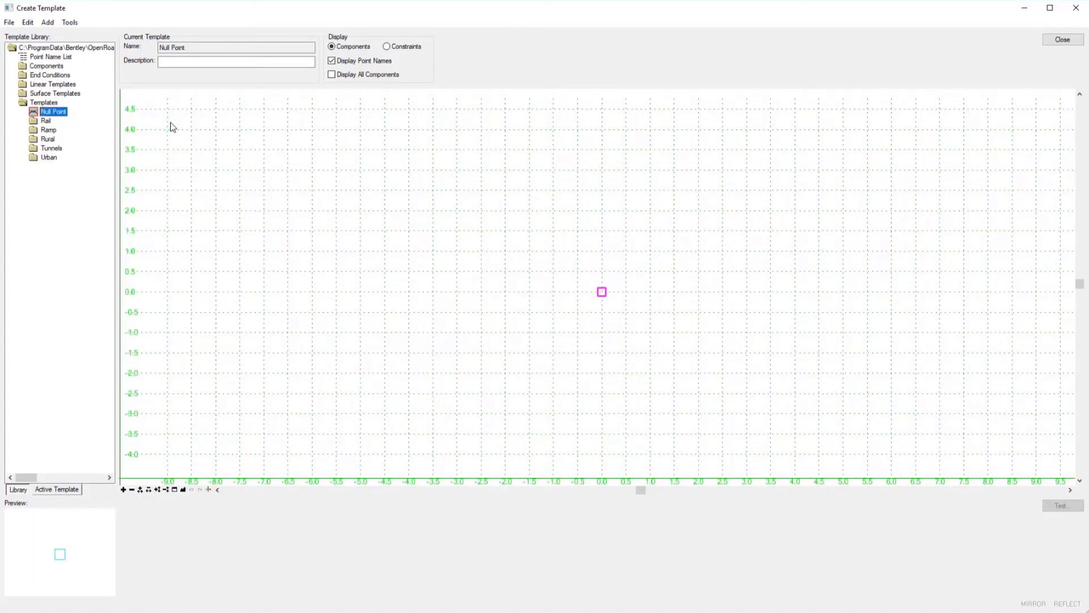
- Add a null point component at the template origin and save the changes to the template library
right_click(601, 294)
mouse_move(613, 303)
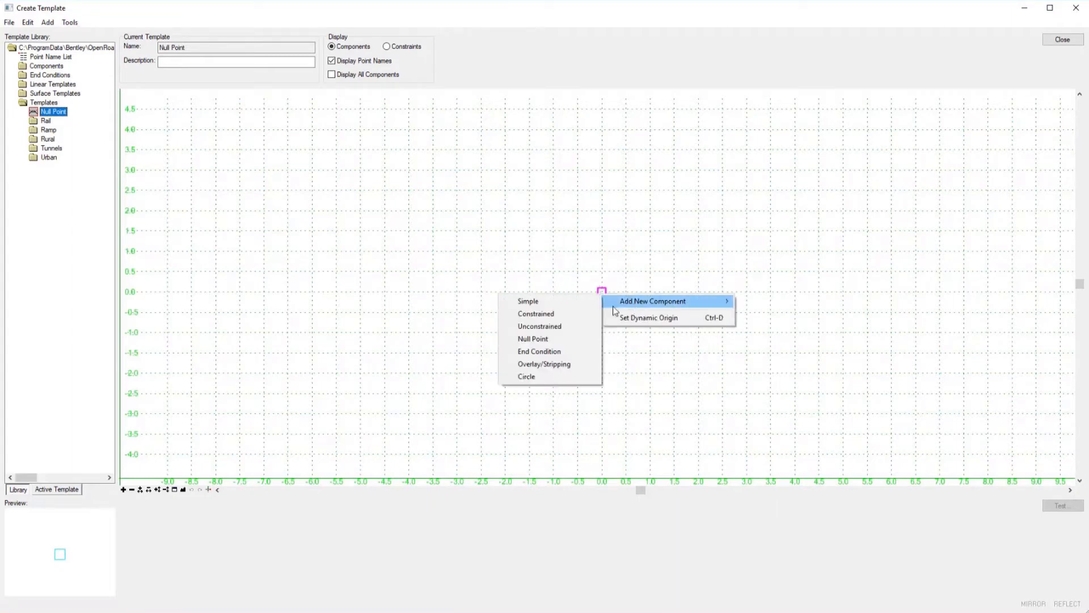
click(549, 339)
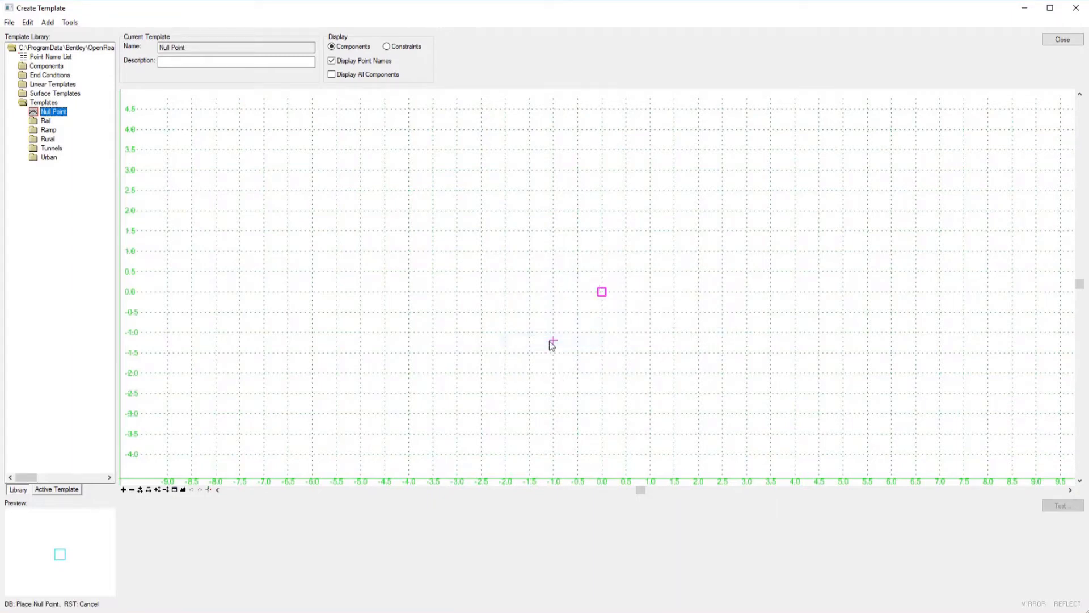
click(601, 292)
click(1062, 39)
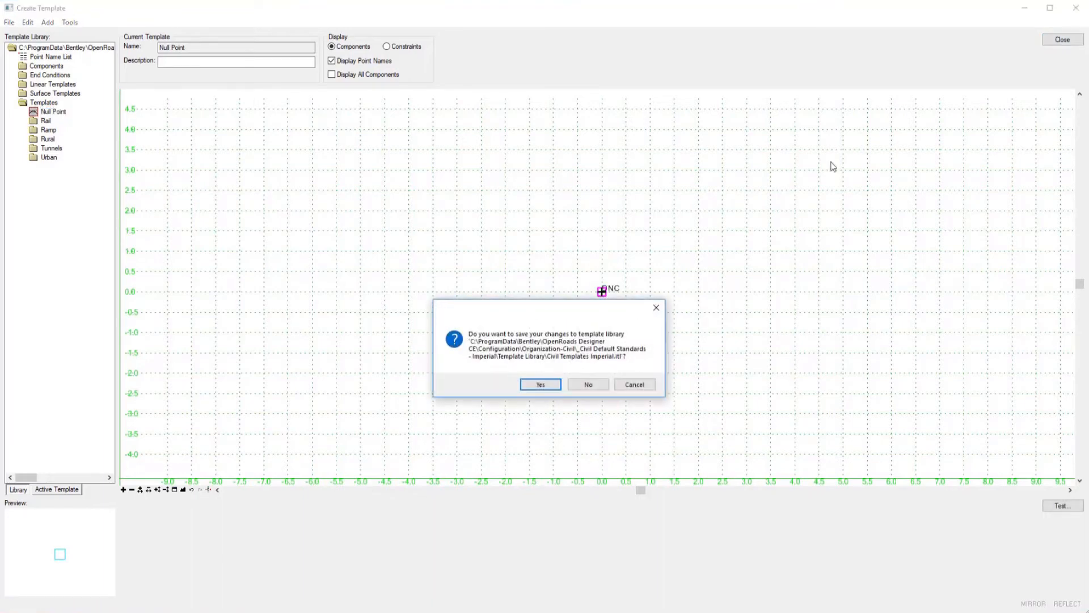
click(540, 385)
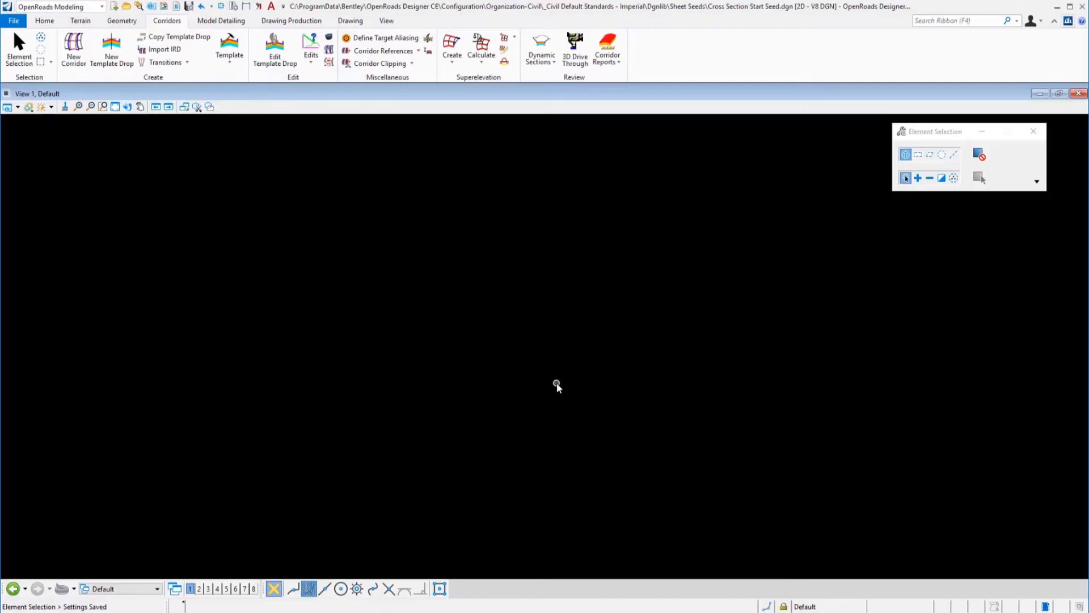
- Draw a geometry line with no feature definition from xy=0,0, 100 ft long in direction N90°00'00.0"E
click(121, 23)
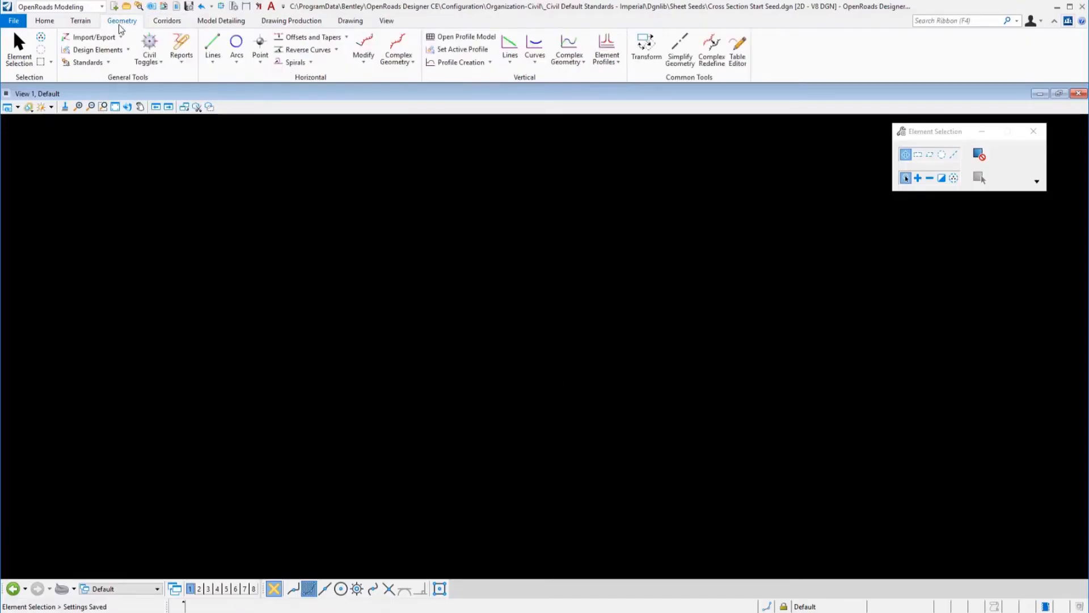
click(217, 52)
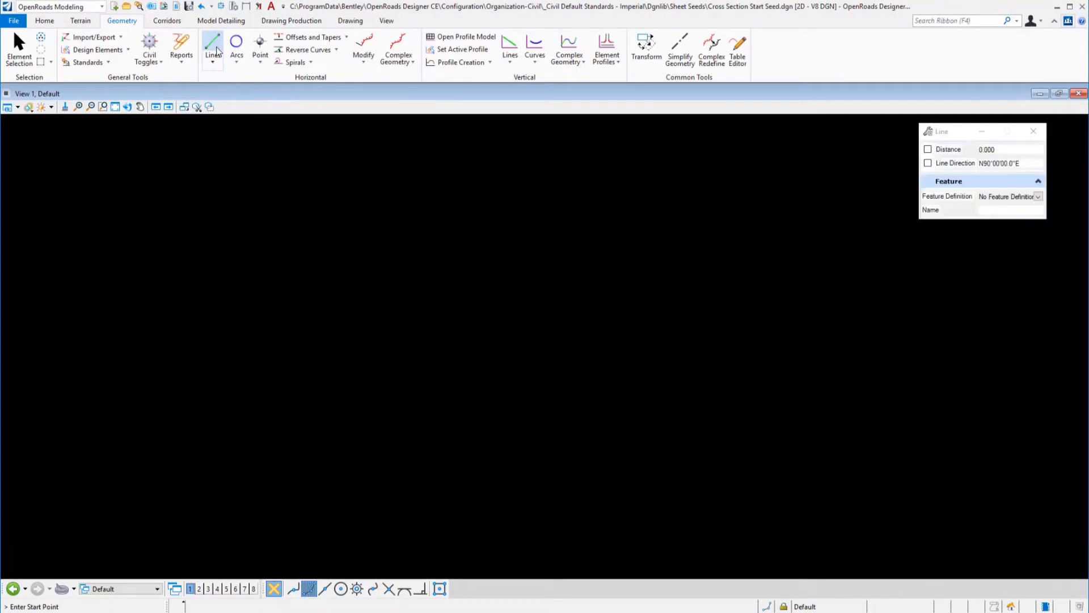
click(1039, 197)
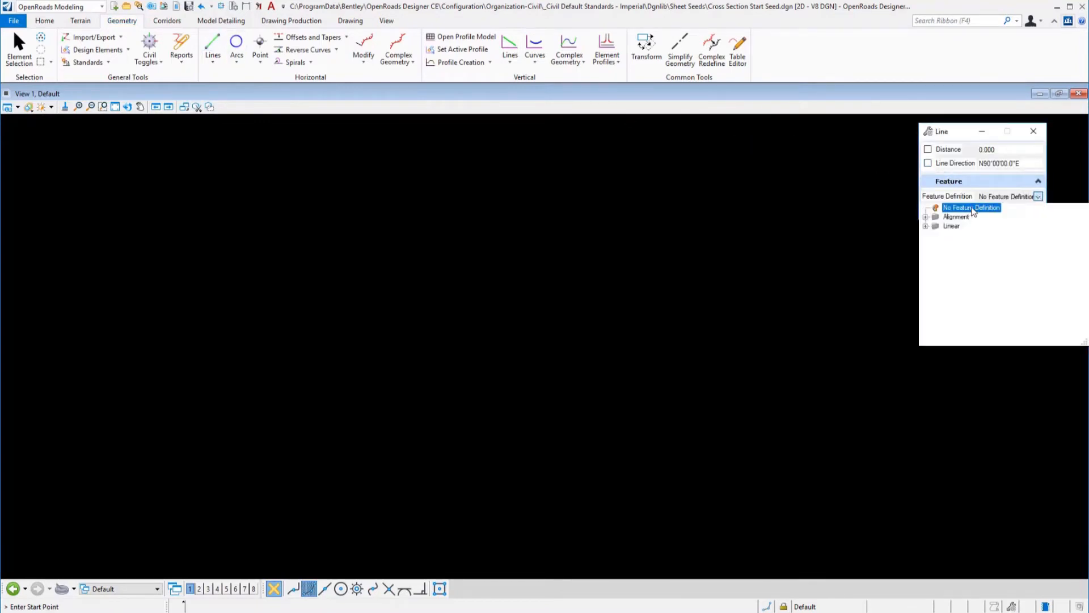
click(973, 208)
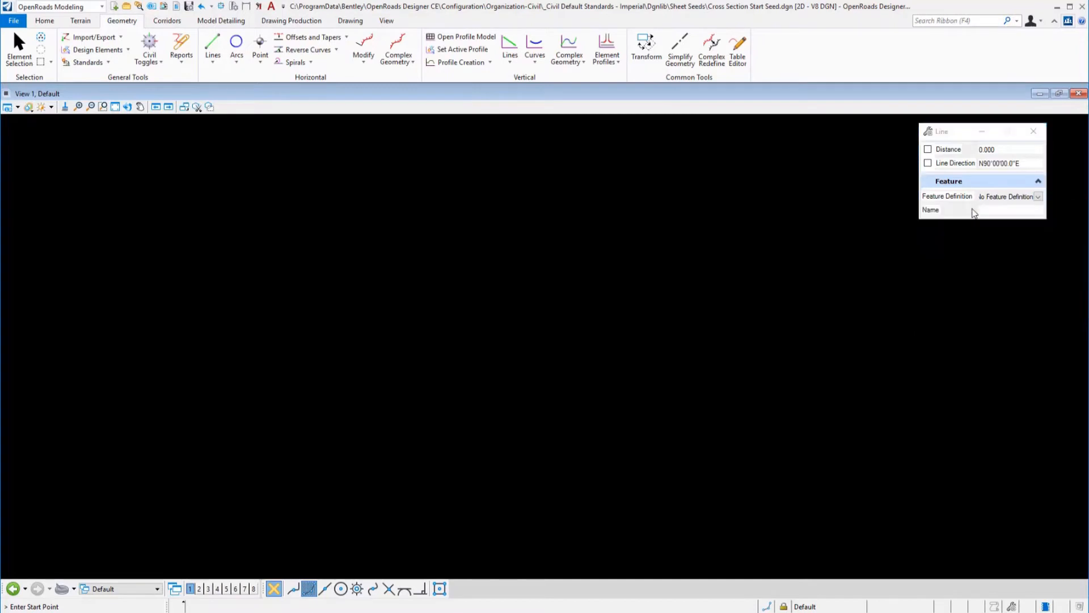
key(Return)
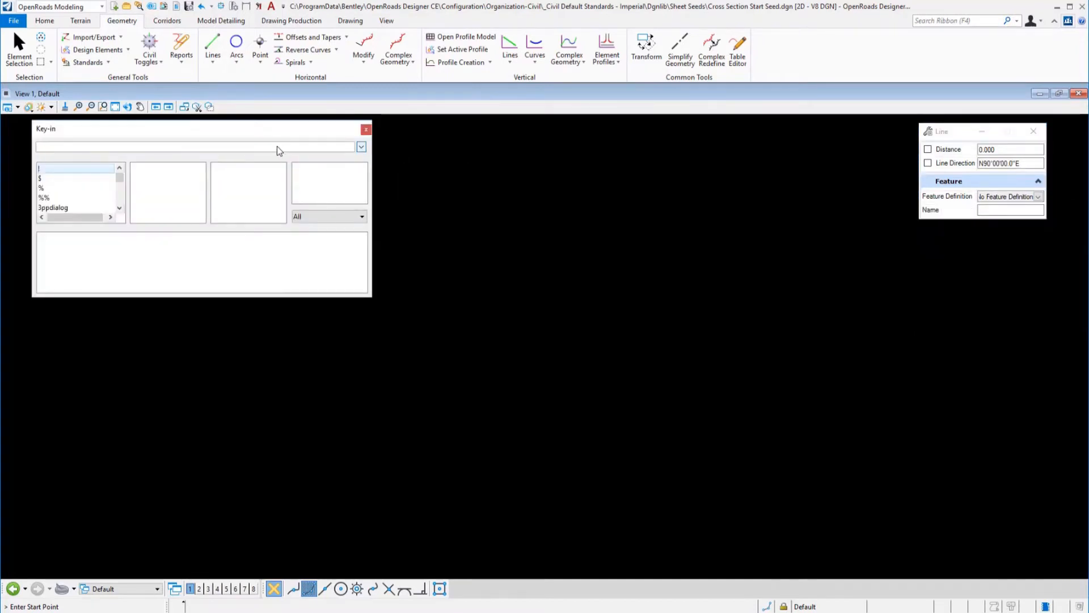
text(xy=0,0)
key(Return)
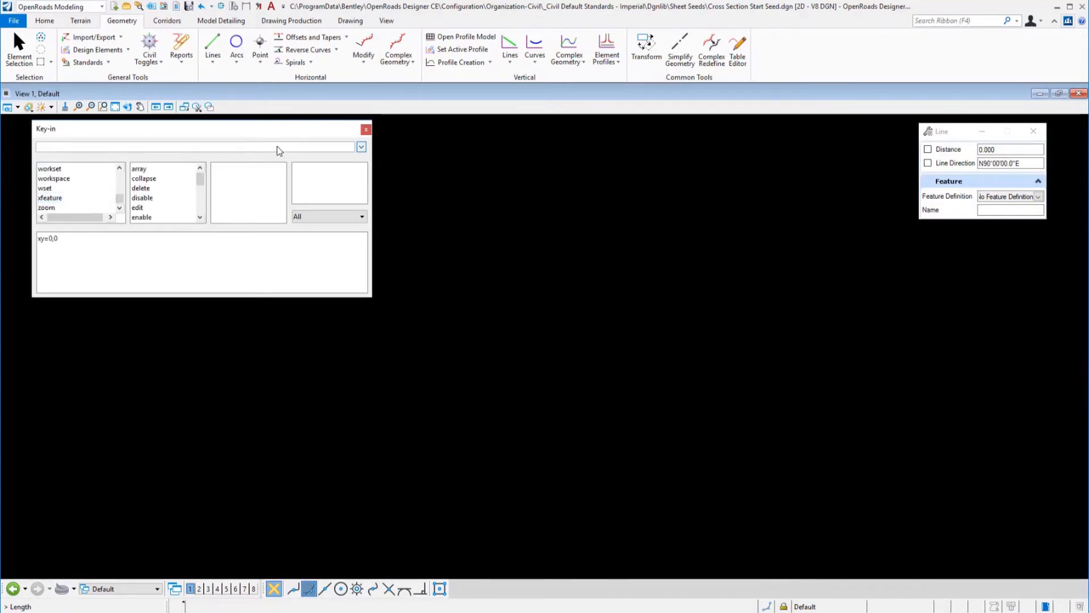
text(100)
key(Return)
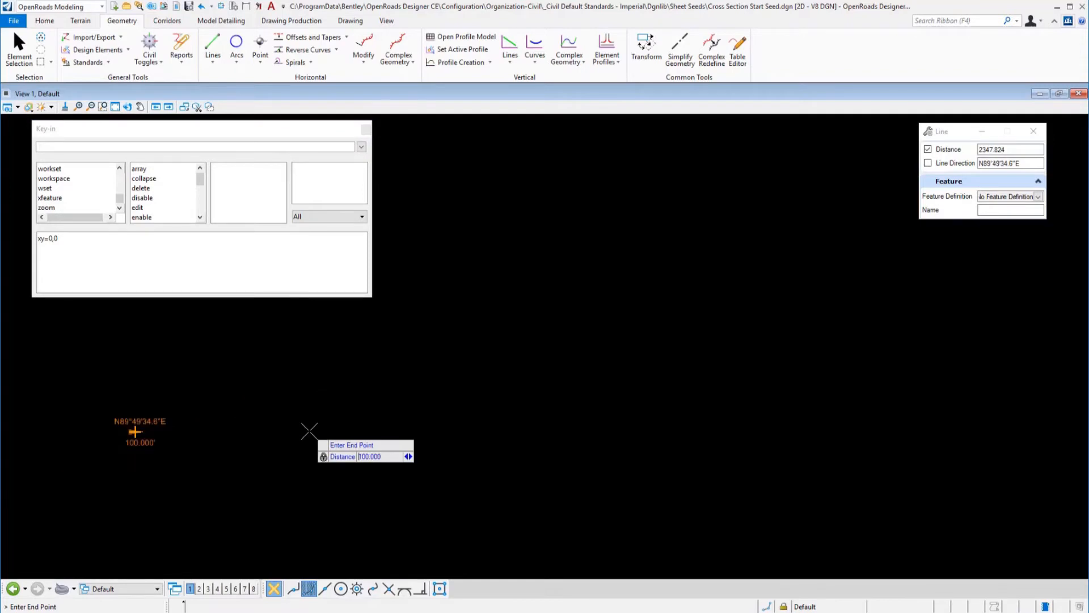
text(0)
key(Return)
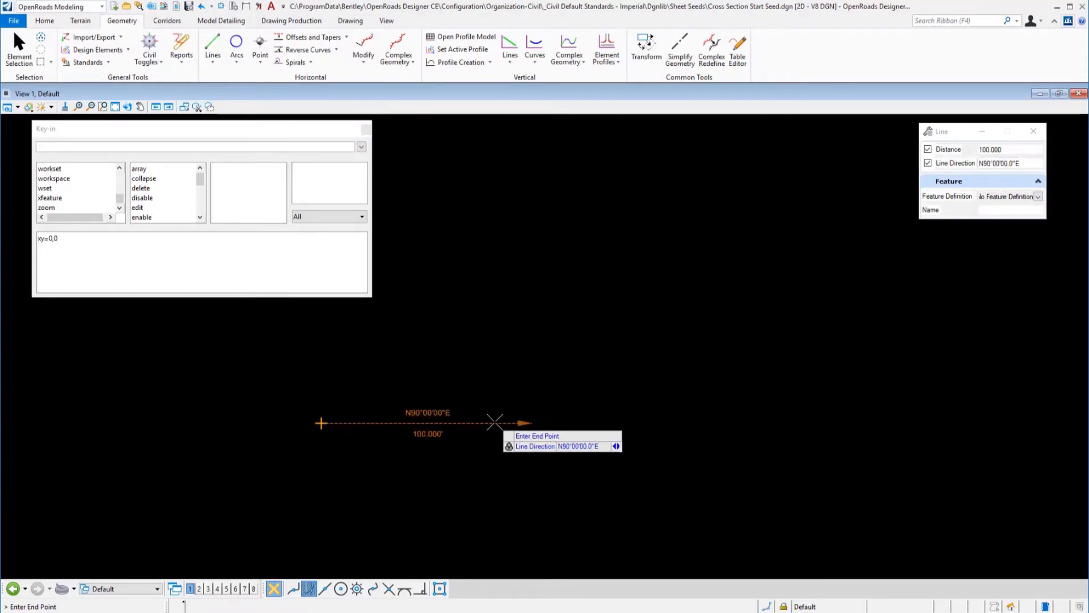
click(495, 422)
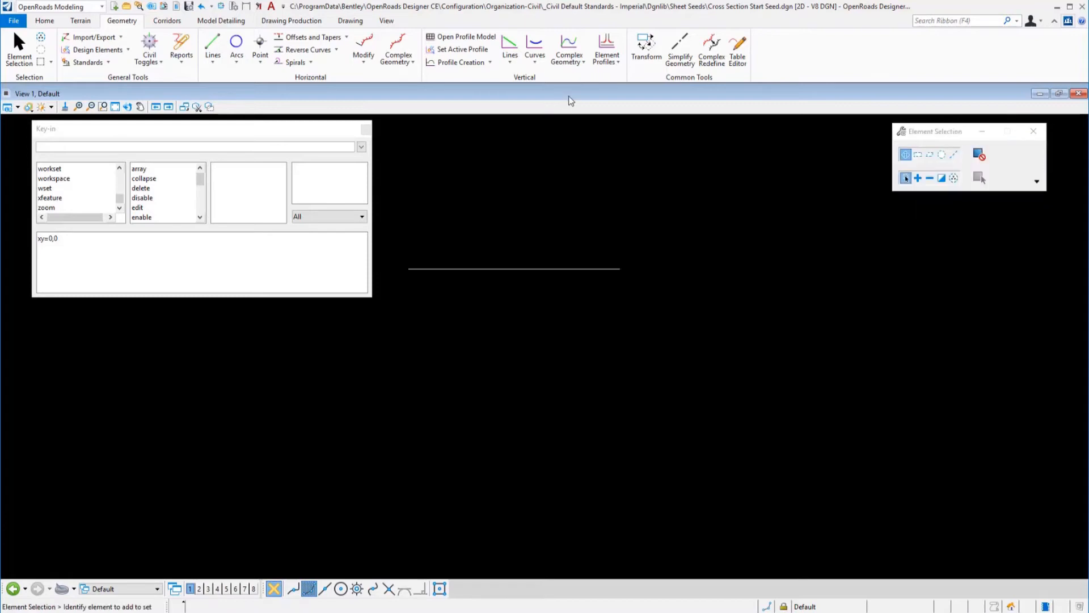
- Give the line a profile by constant elevation at 0.000 with no feature definition
click(615, 63)
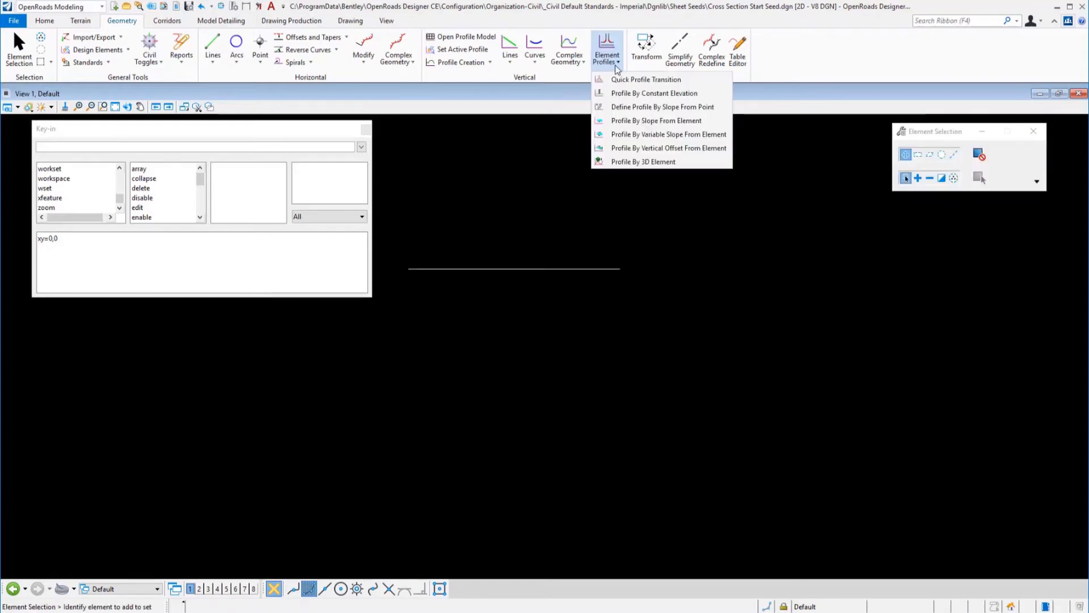
click(624, 94)
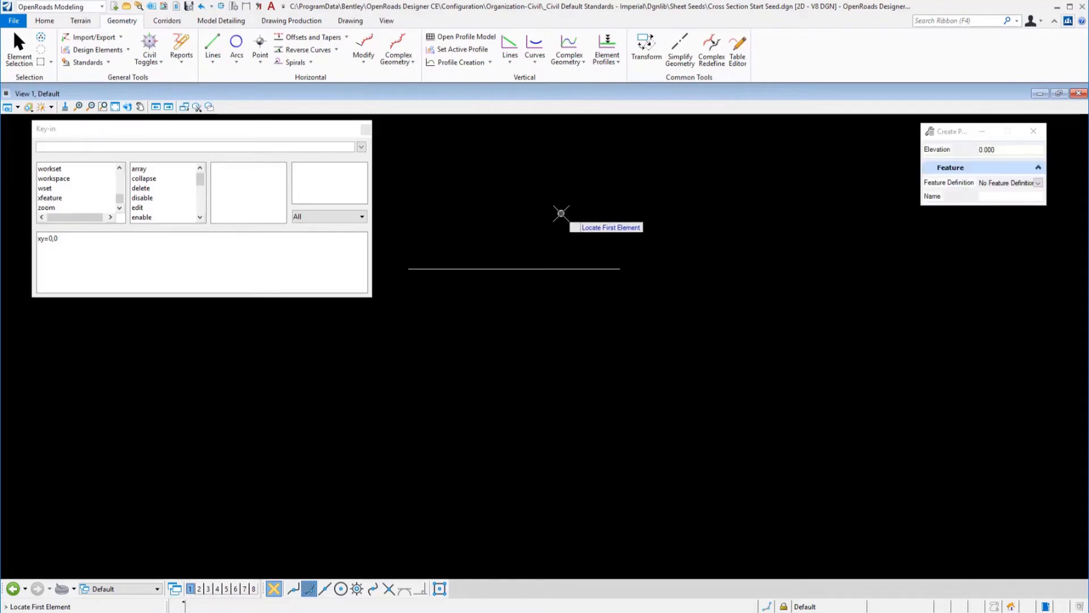
click(515, 266)
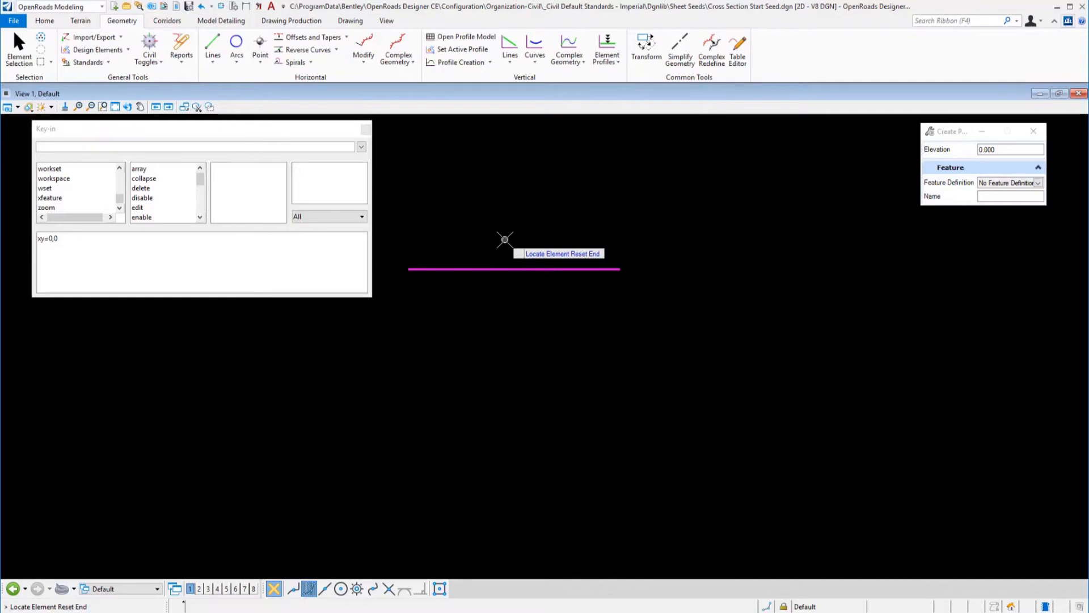
right_click(505, 239)
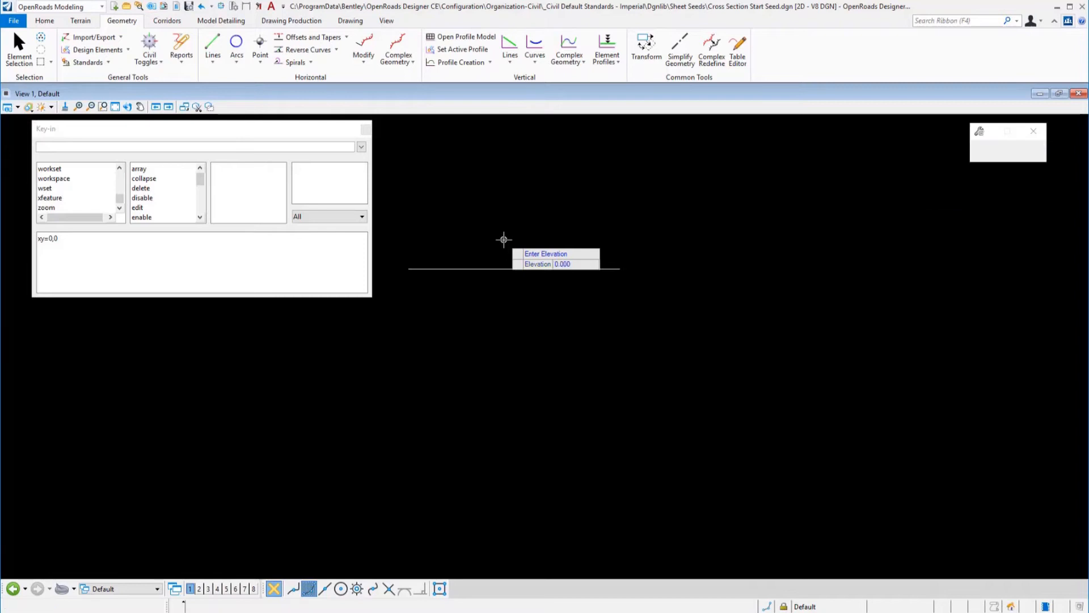
click(504, 239)
right_click(504, 240)
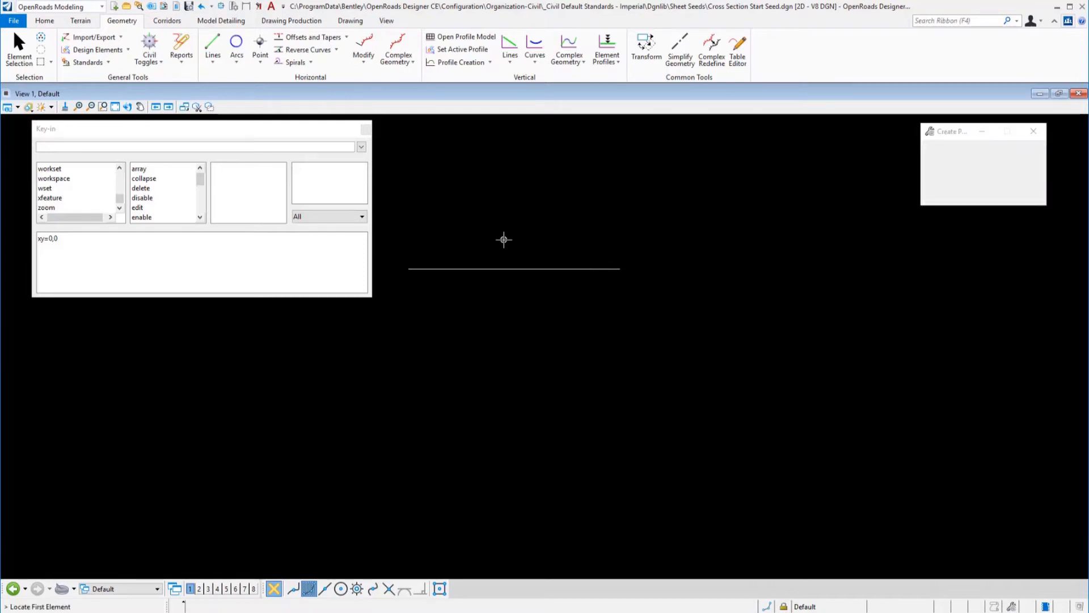
- Open the line's profile model in View 4 and check its profile
click(495, 269)
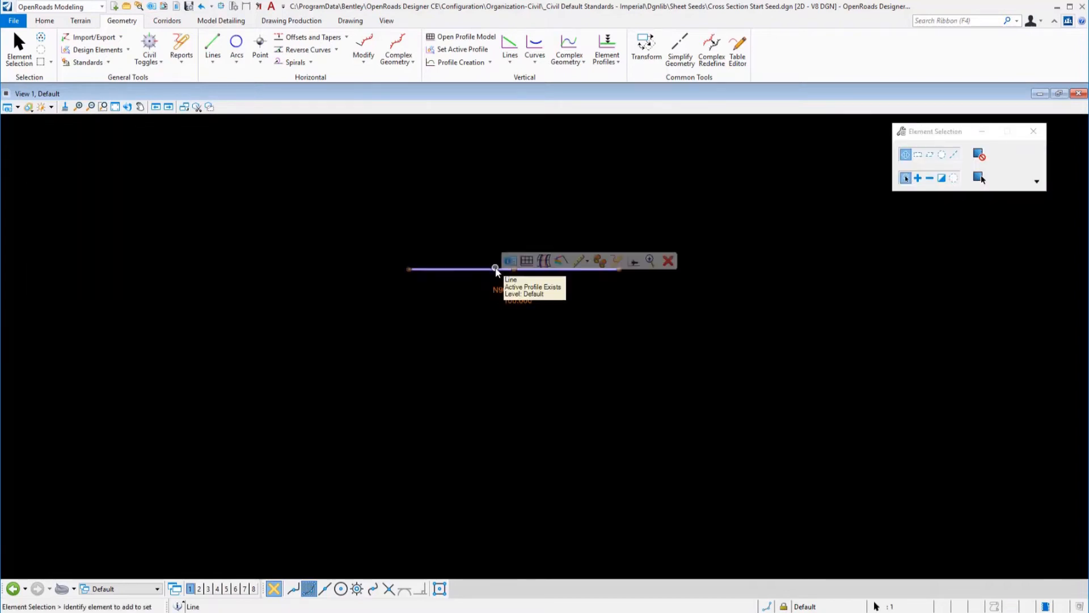
click(527, 262)
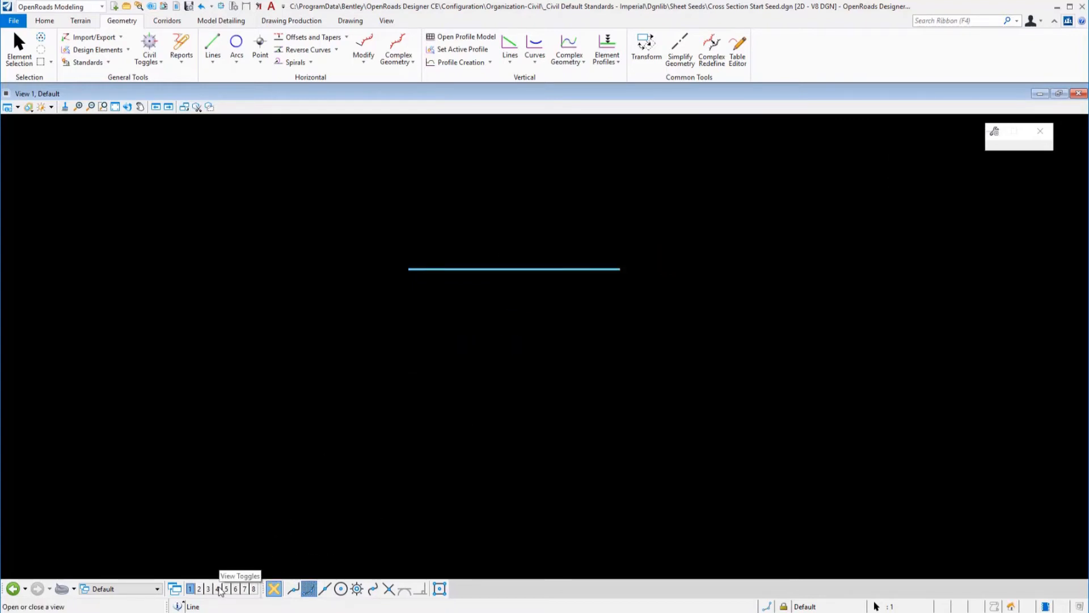
click(218, 588)
click(272, 518)
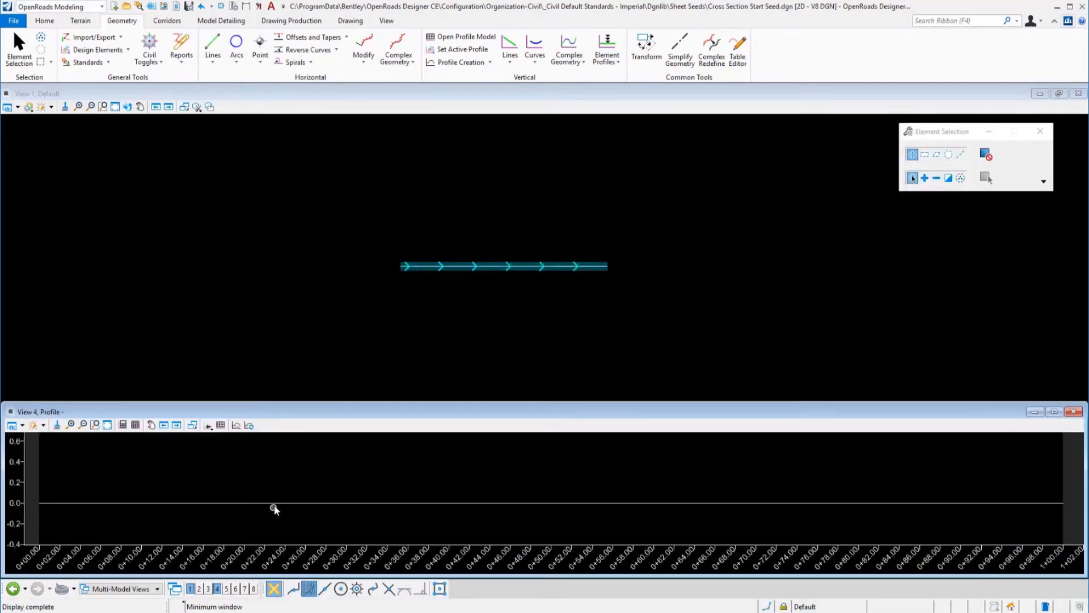
click(274, 506)
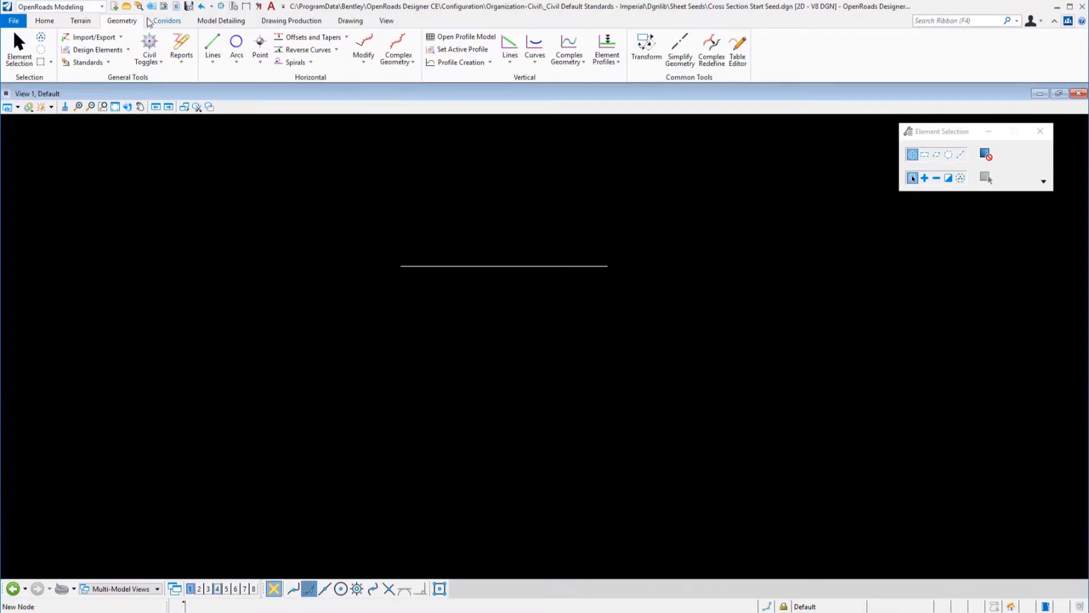
- Create a corridor along the line using its active profile, with no feature definition and a blank name
click(167, 20)
click(76, 49)
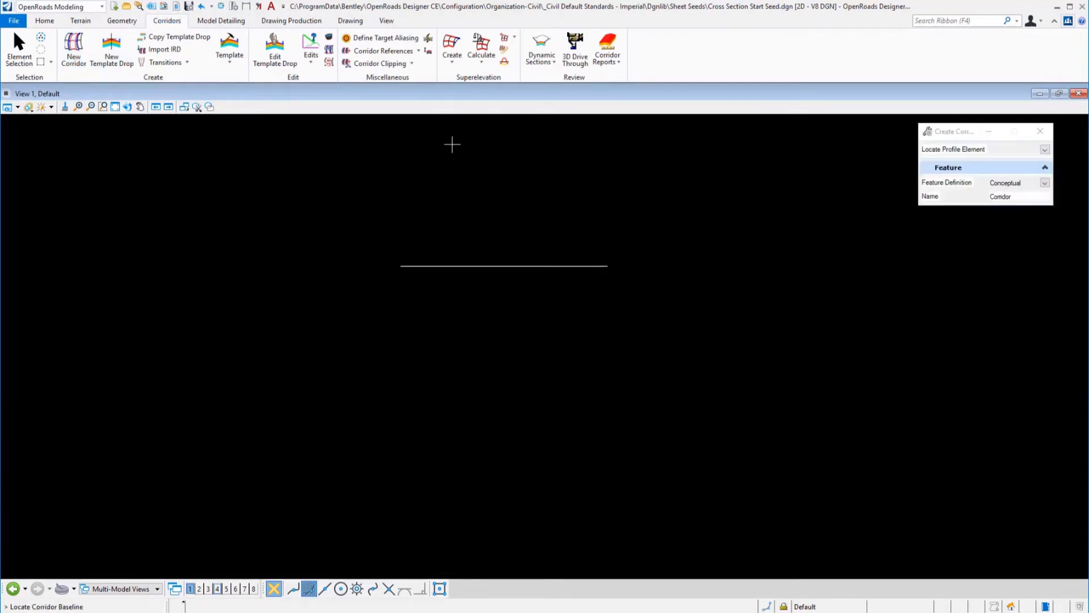
click(1046, 184)
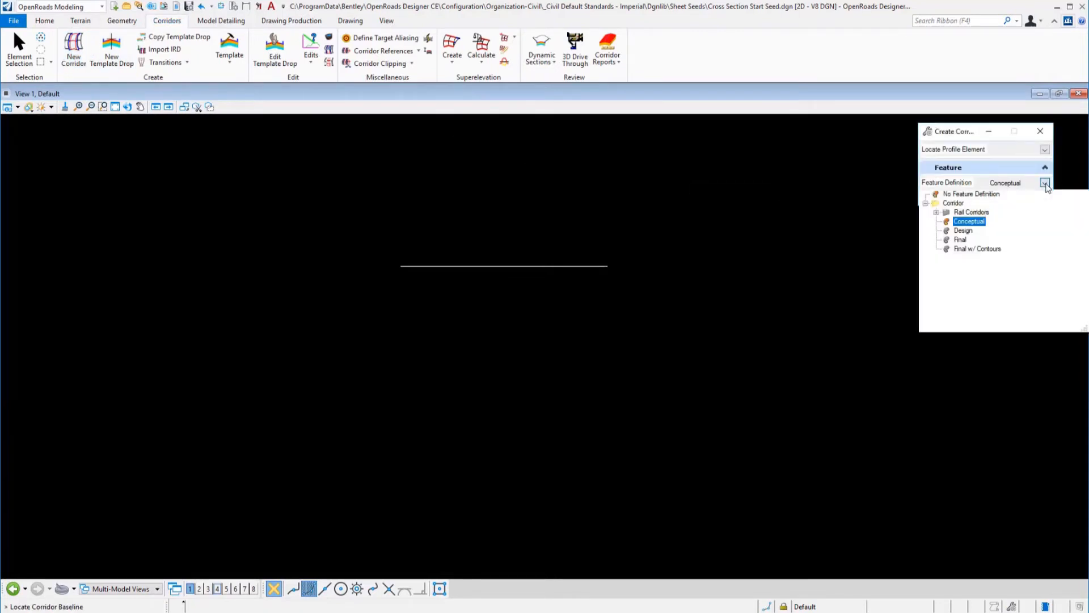
click(976, 195)
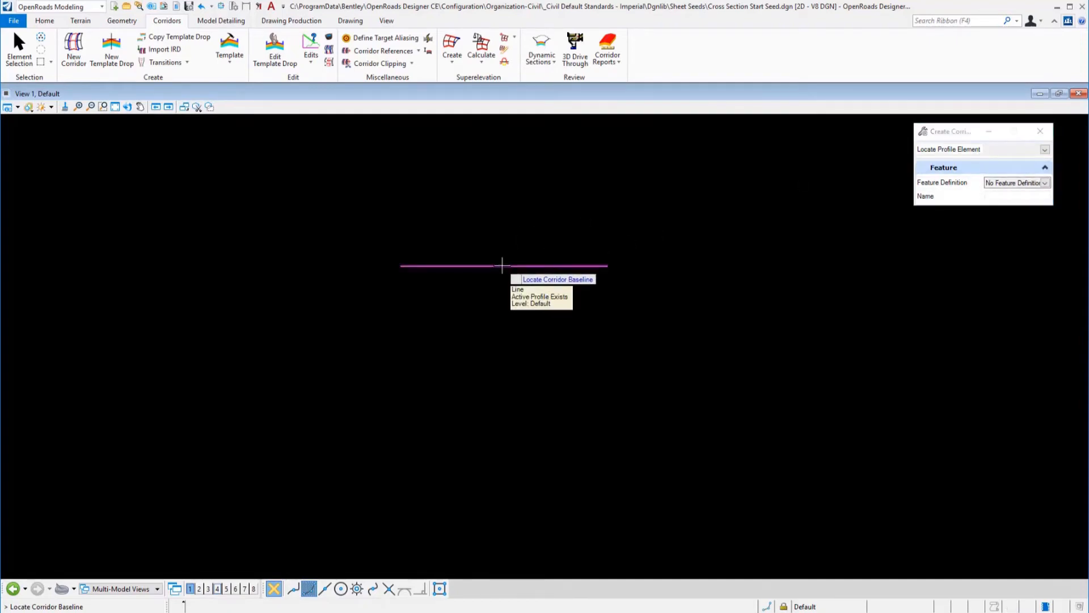
click(502, 265)
right_click(487, 241)
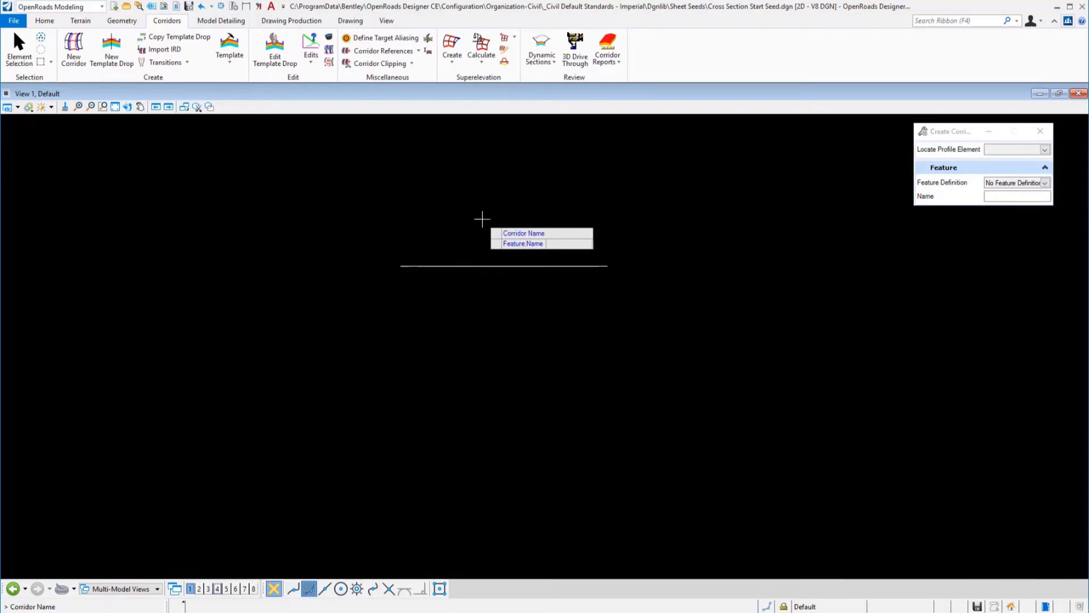
click(481, 219)
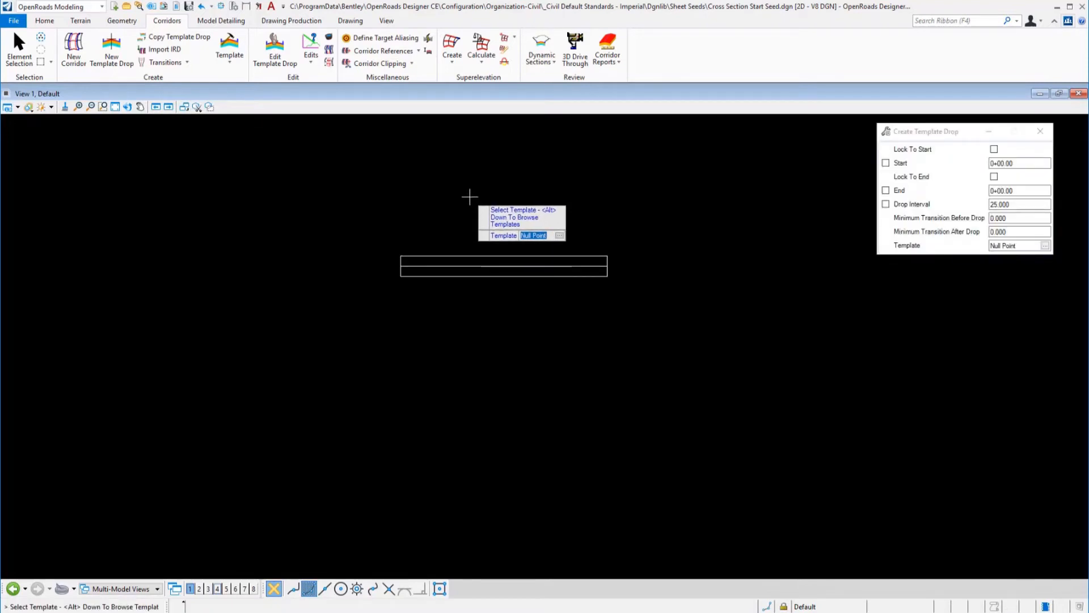
- Choose the Null Point template from the Templates folder of the template library for the template drop
key(alt+Down)
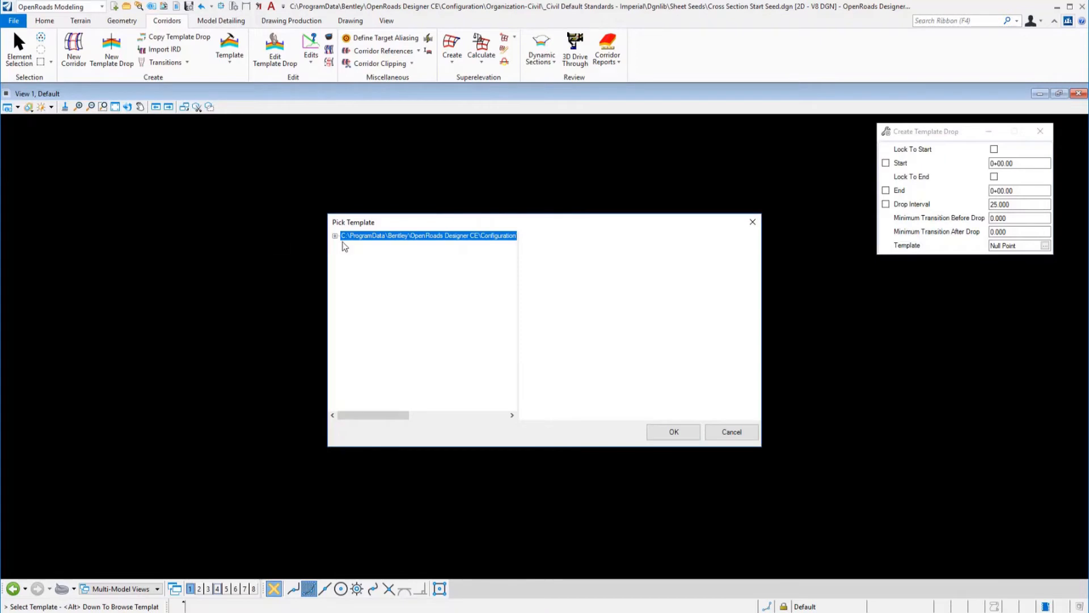
click(335, 235)
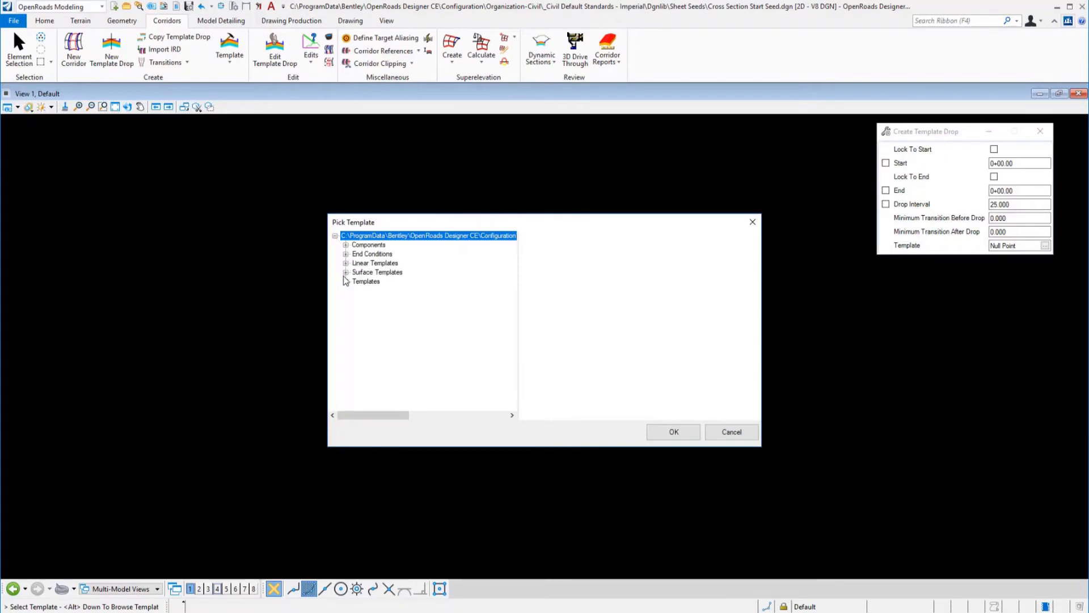
click(346, 282)
click(374, 336)
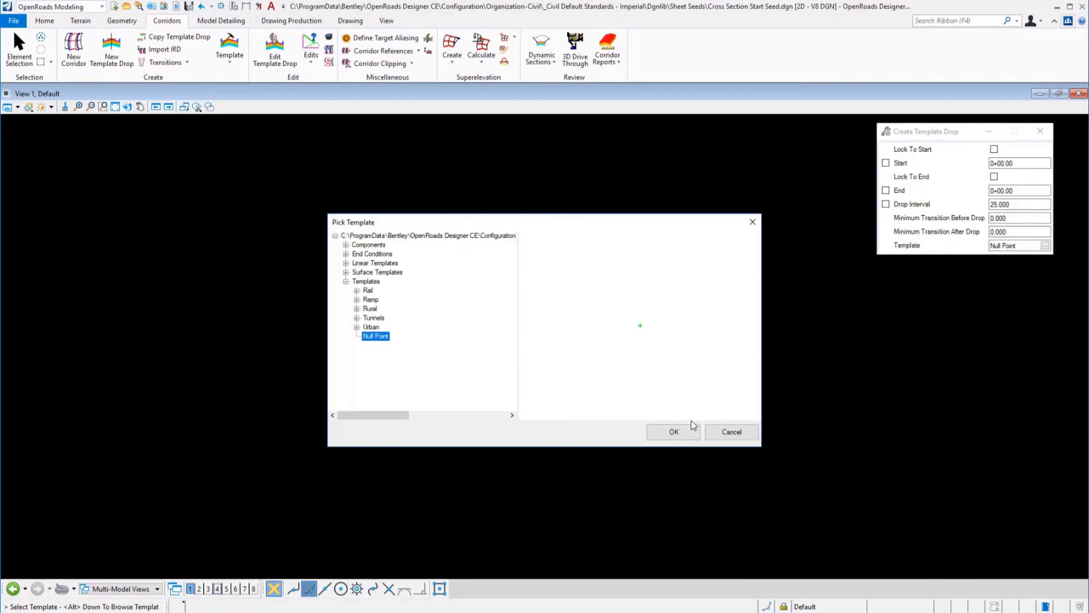
click(673, 431)
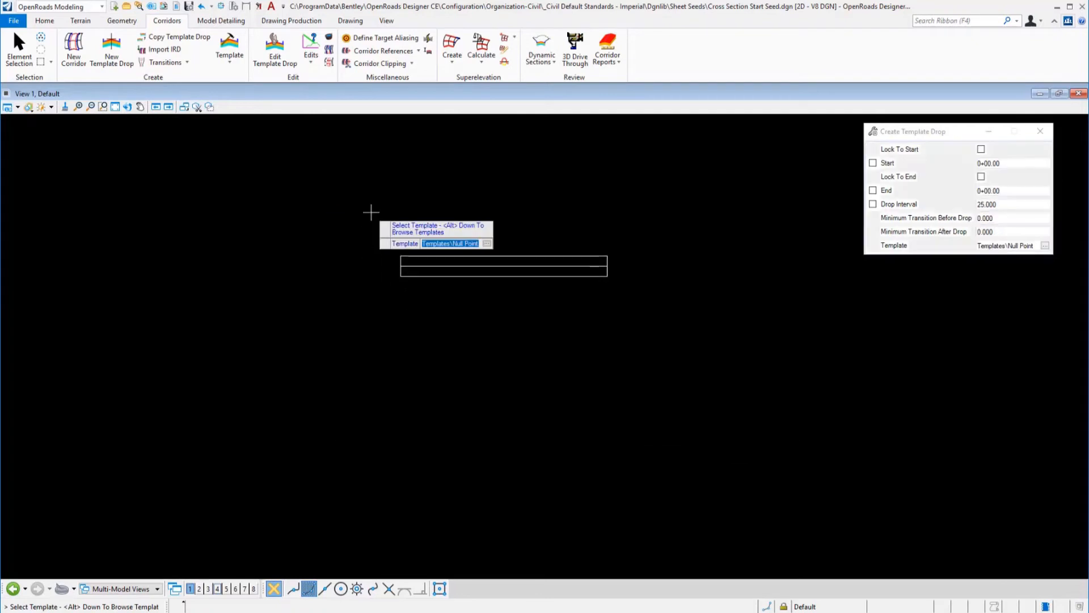
- Place the template drop locked to the corridor's start and end, with a drop interval of 50 and minimum transitions of 0.000
click(371, 212)
key(alt)
click(371, 212)
key(alt)
click(371, 212)
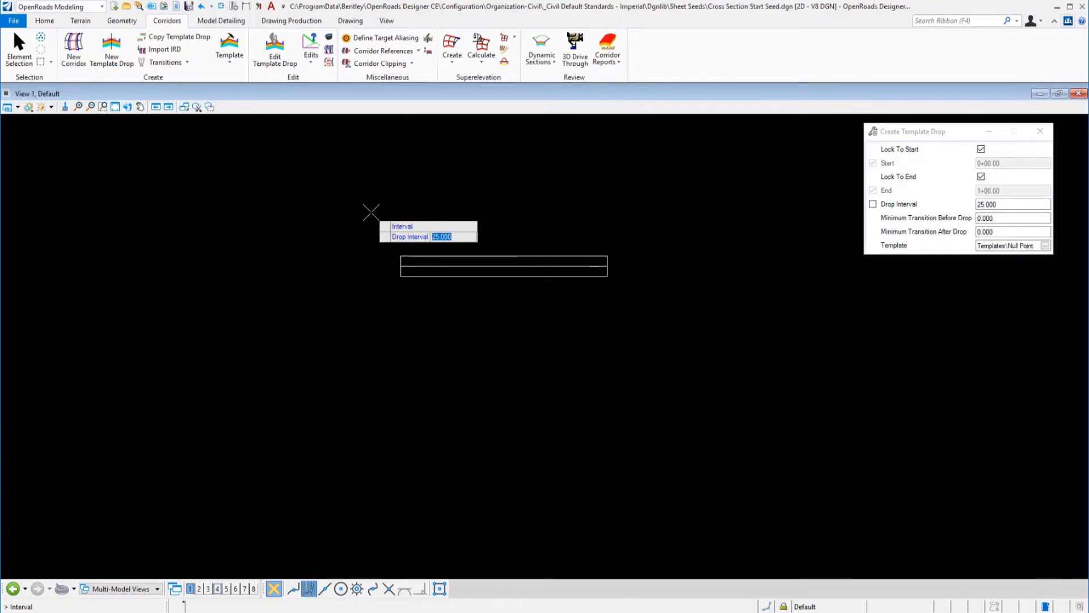
text(50)
key(Return)
click(371, 213)
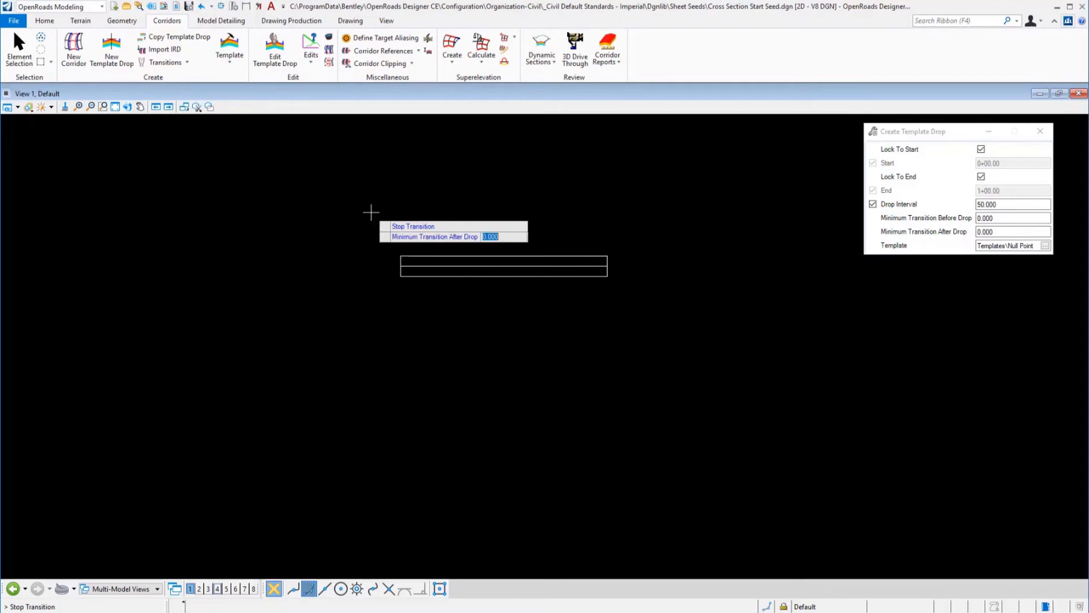
click(371, 213)
- Arrange the display as 2 Views Plan/3D and set the 3D view's display style to Wireframe
right_click(373, 214)
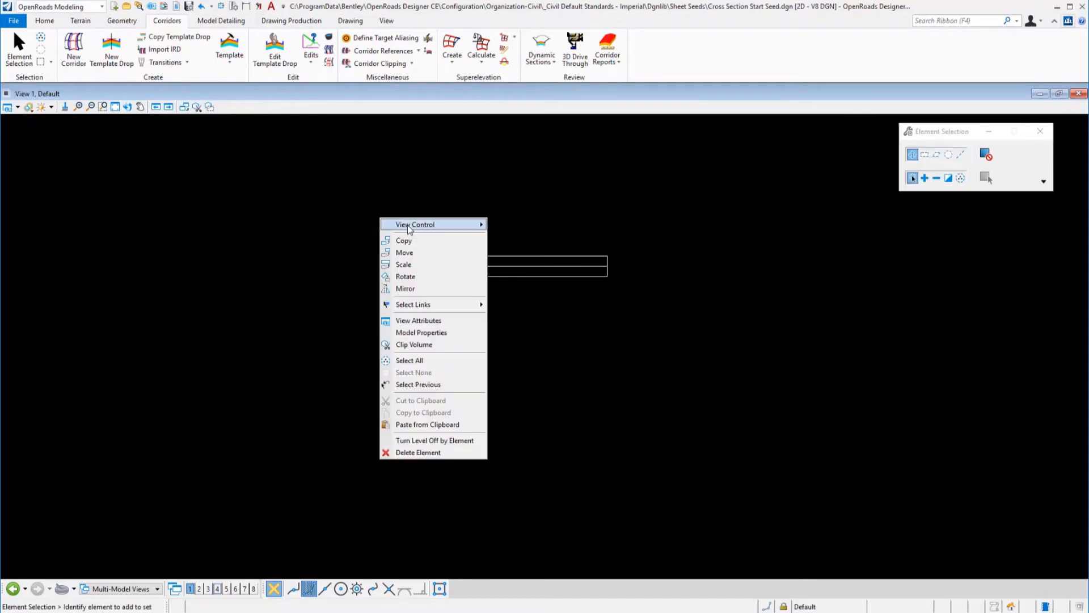
mouse_move(419, 227)
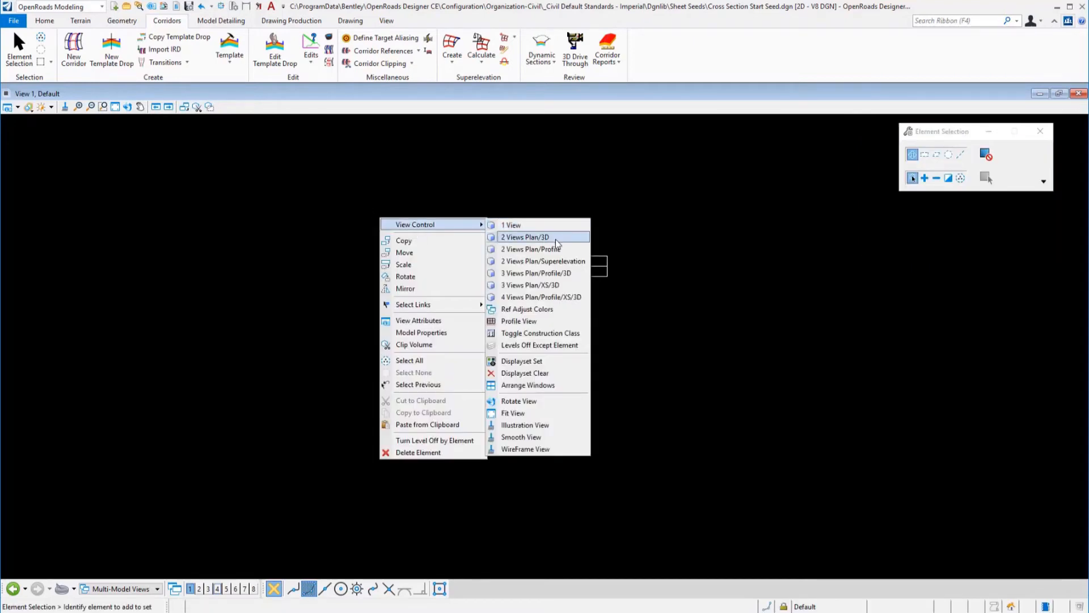
click(533, 237)
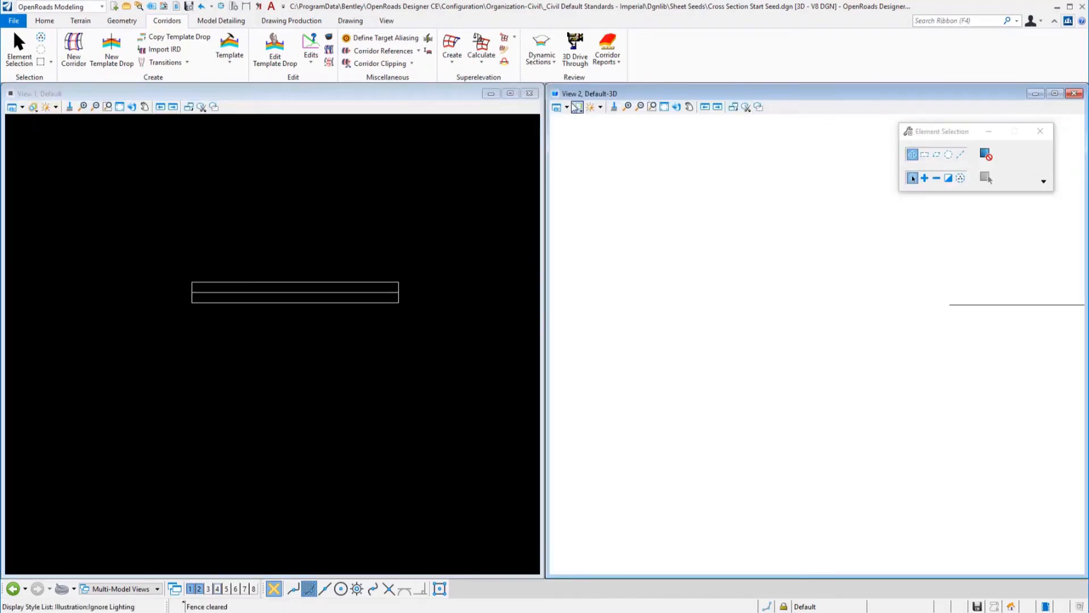
click(564, 107)
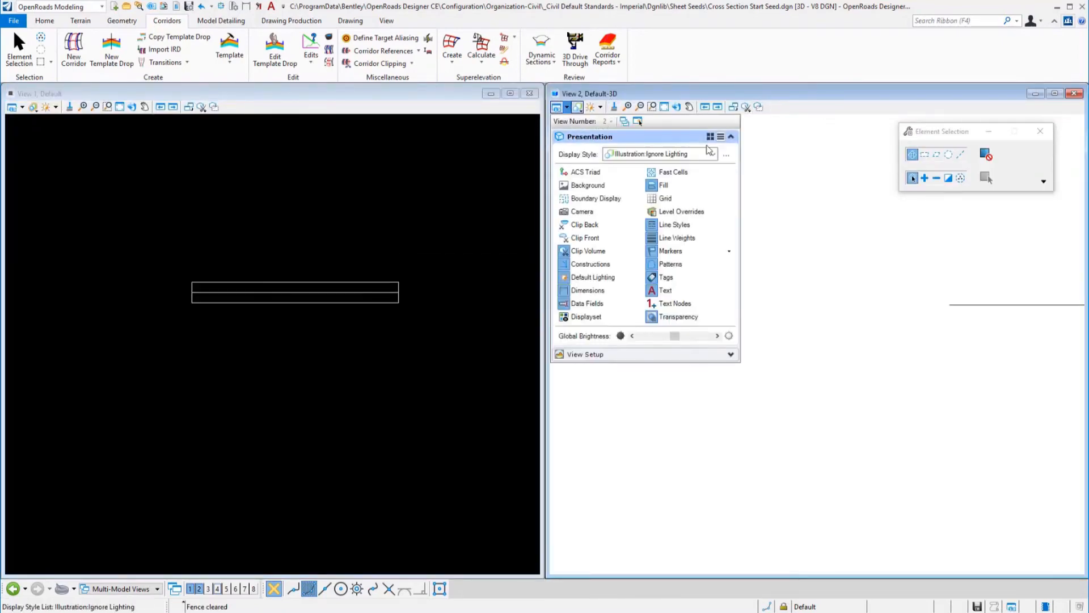
click(712, 153)
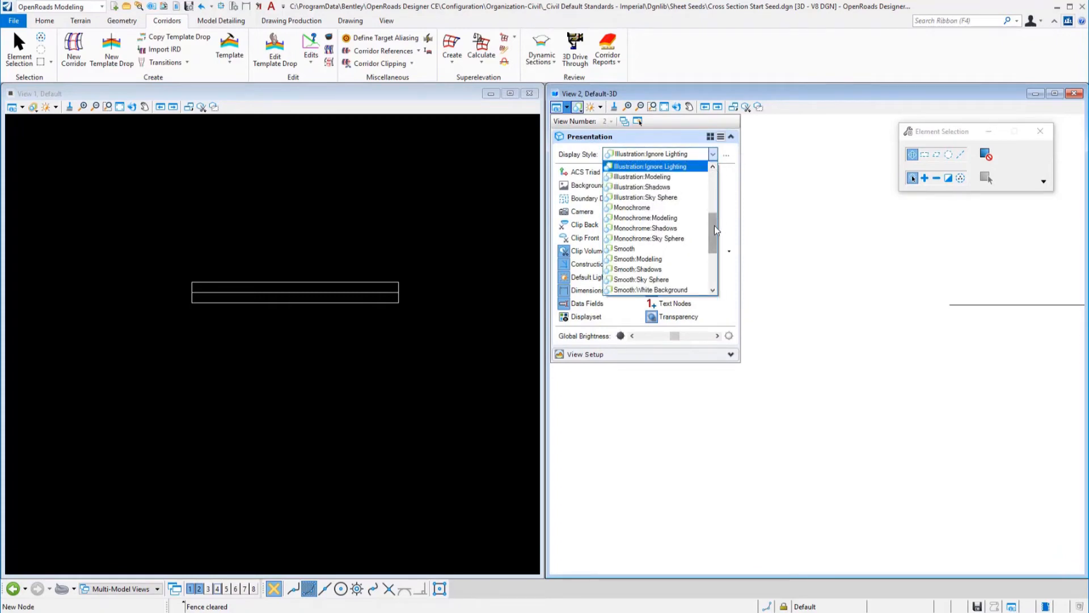
drag(714, 229, 712, 283)
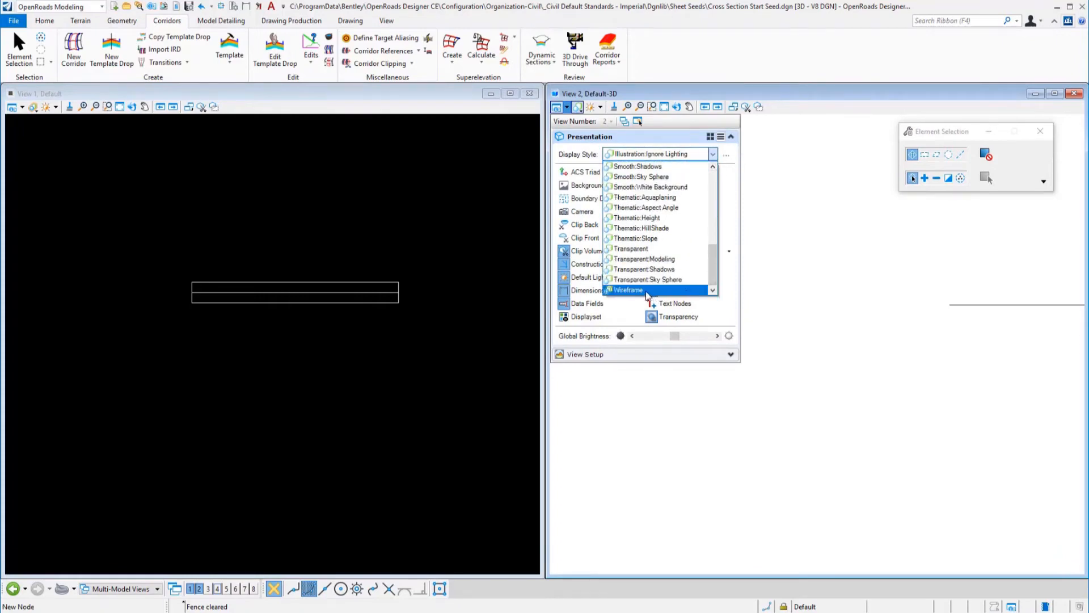
click(650, 290)
- Rotate the 3D view about the line's start to show it at an angle and save the file's settings
click(677, 107)
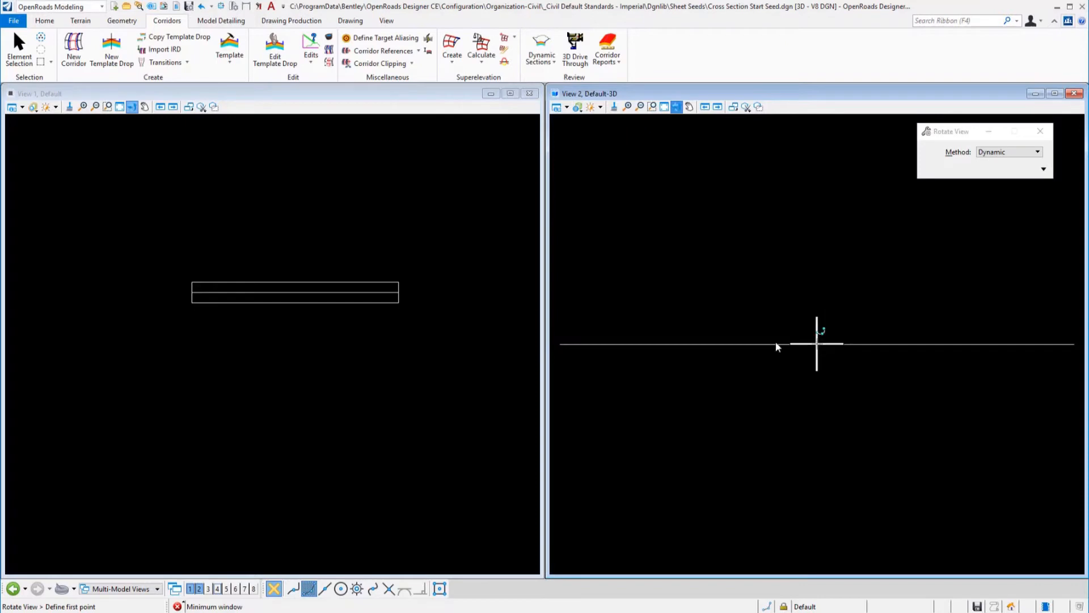
click(560, 344)
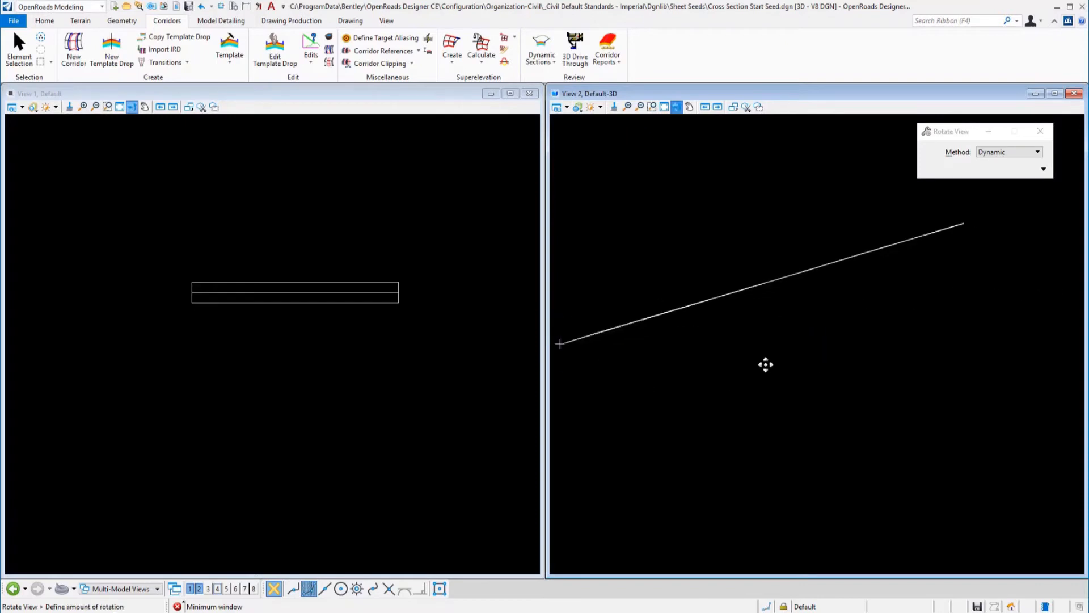
click(780, 352)
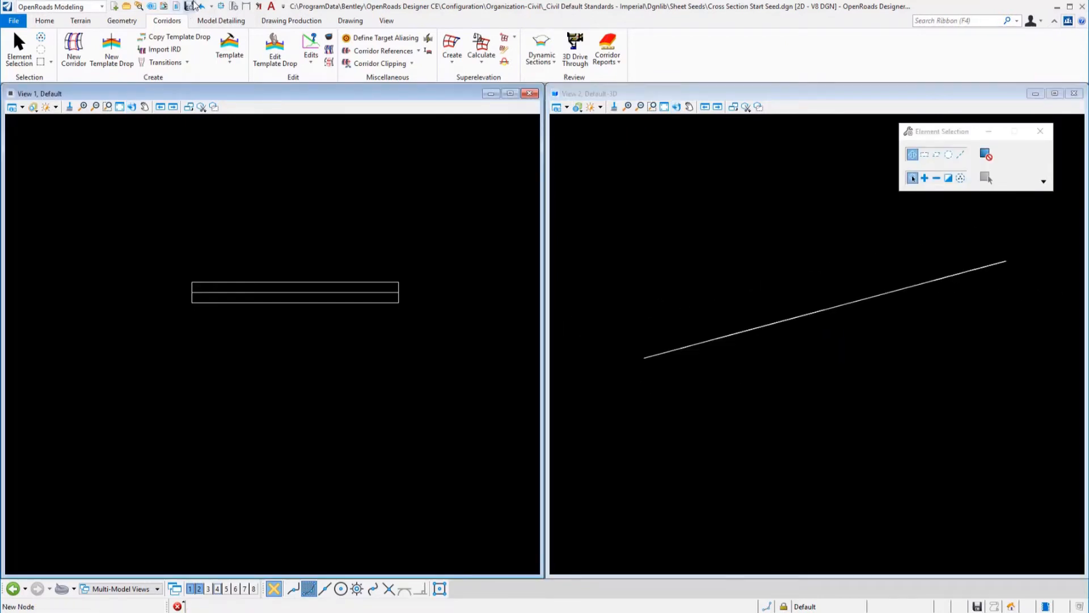
click(190, 8)
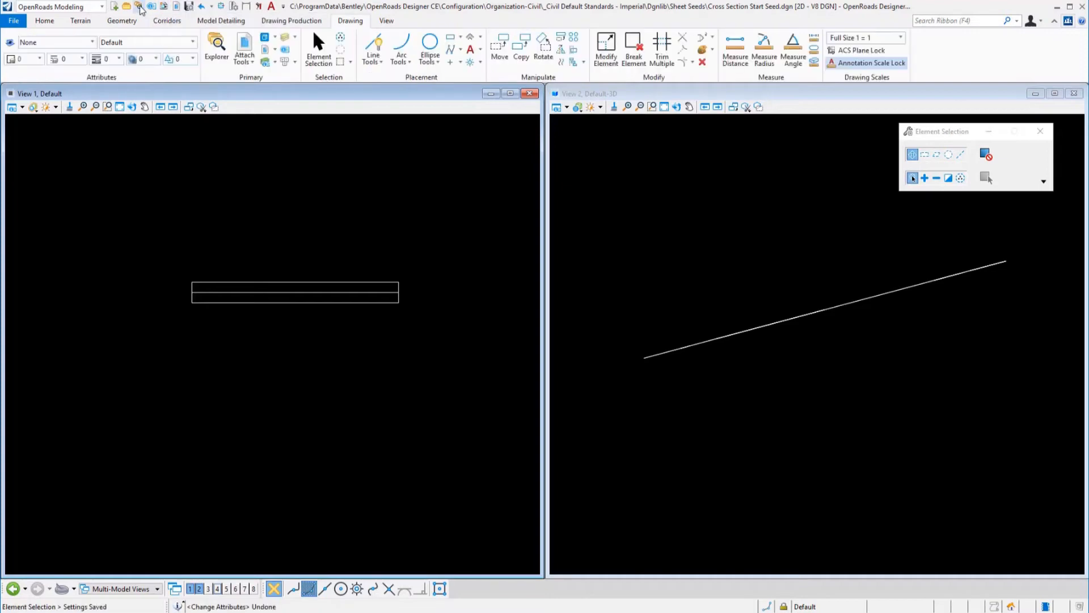
- Examine the plan, profile and cross section annotation definitions and annotation groups stored in Cross Section Start Seed.dgn
click(139, 7)
click(57, 166)
double_click(14, 214)
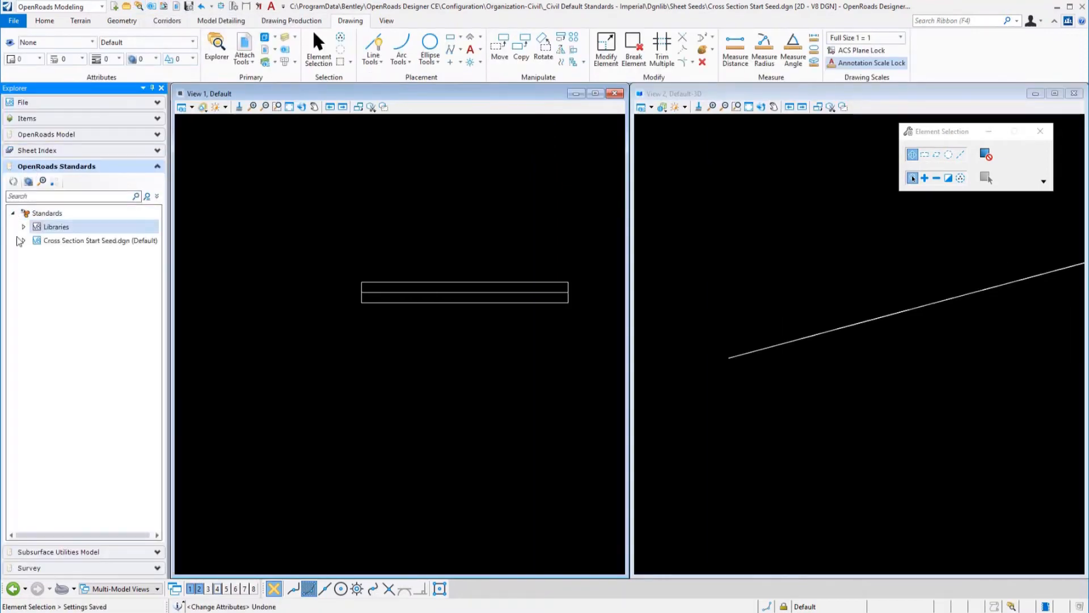
click(24, 240)
click(35, 295)
click(46, 335)
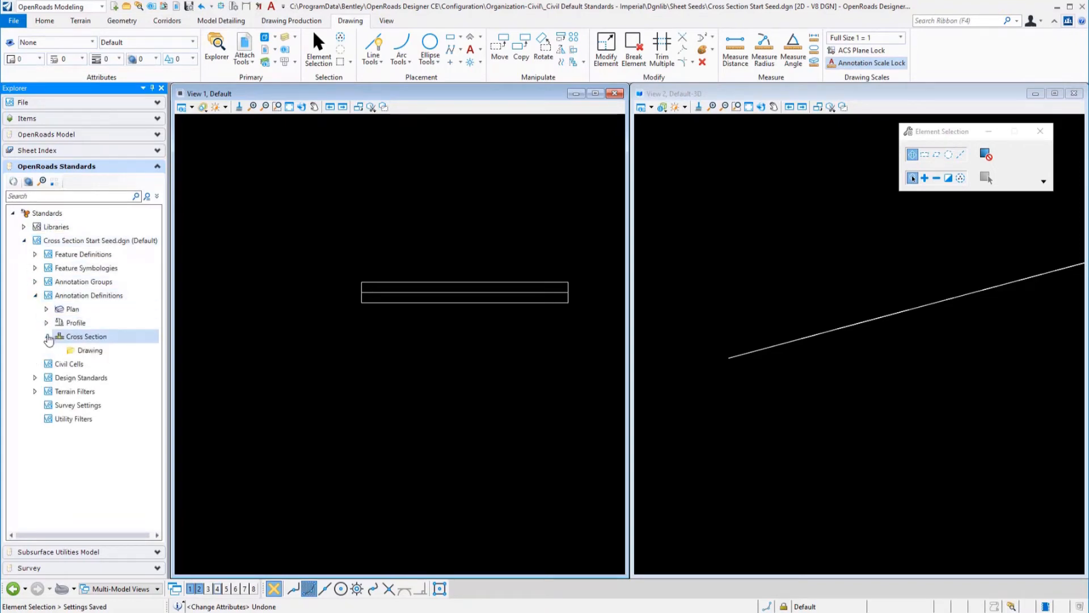
click(46, 322)
click(45, 308)
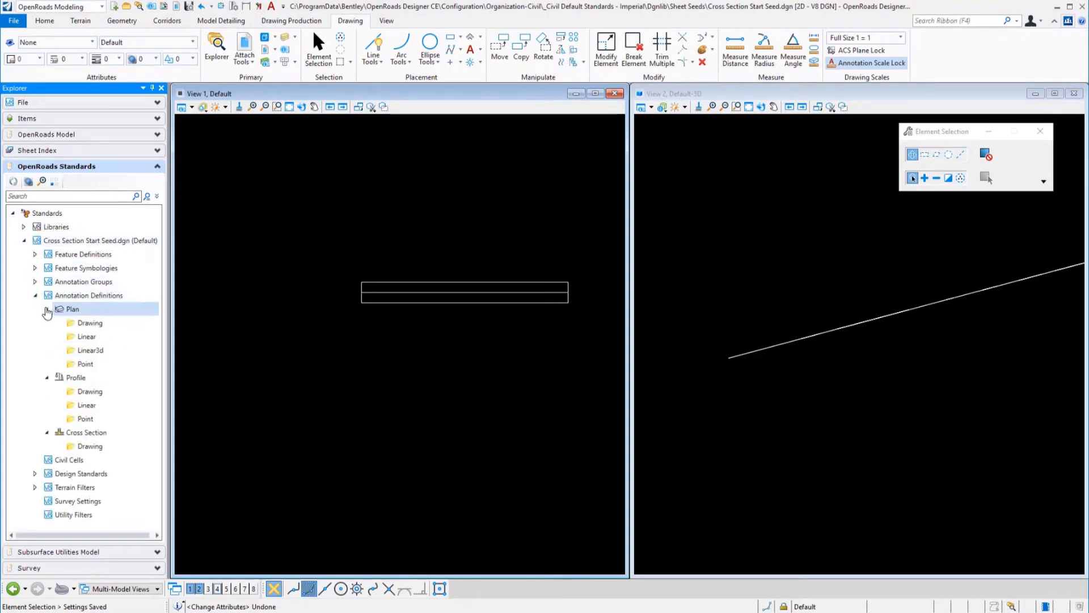
click(36, 281)
click(46, 321)
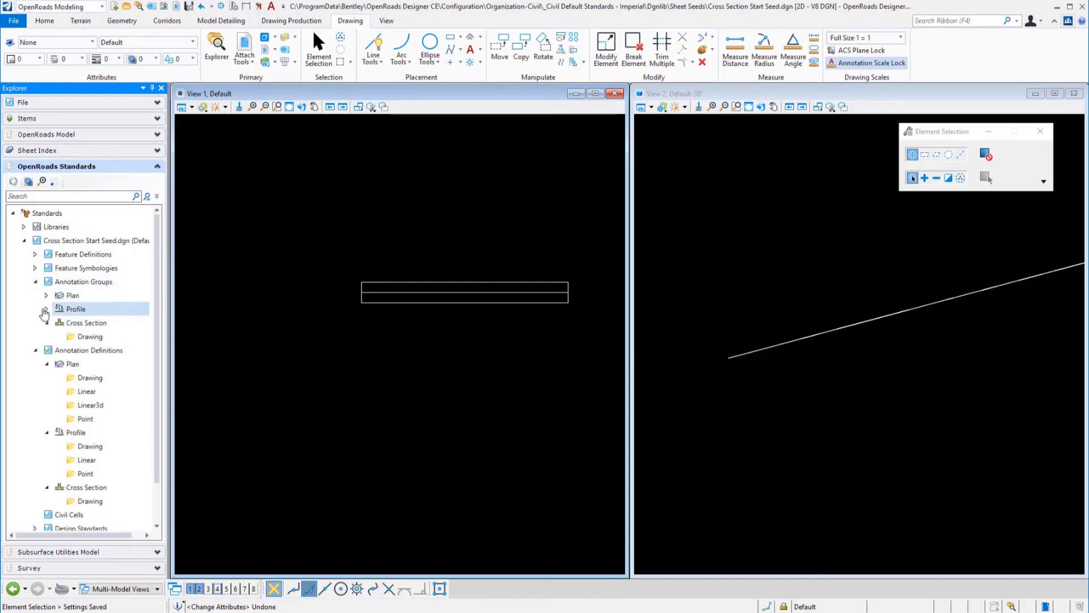
click(45, 310)
click(46, 295)
- Delete the Modeling category under Surface and the Terrain Feature category under Linear from the file's feature symbologies
click(36, 267)
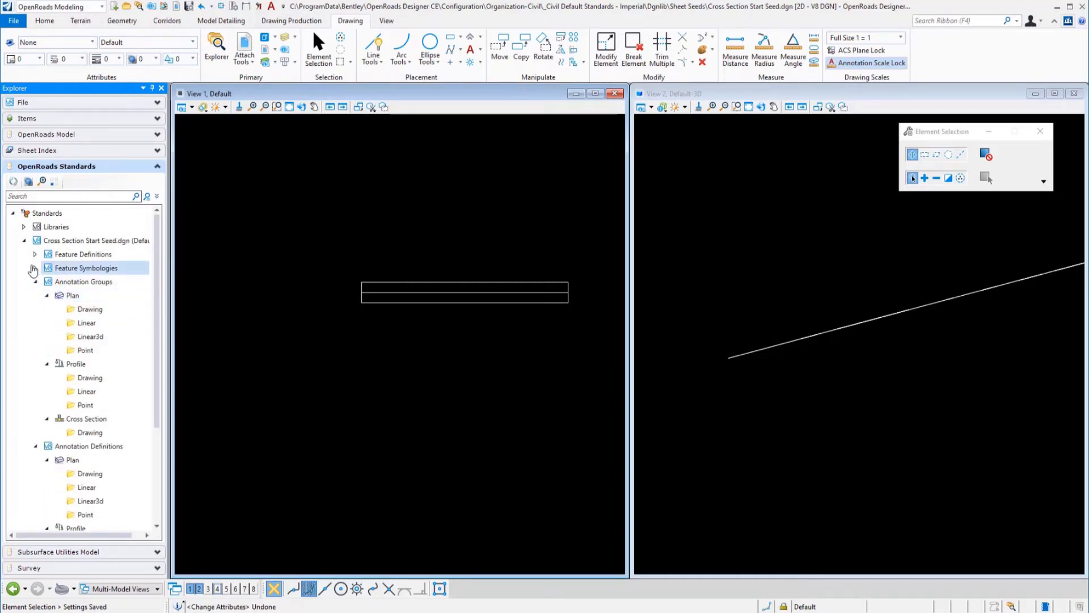
click(46, 337)
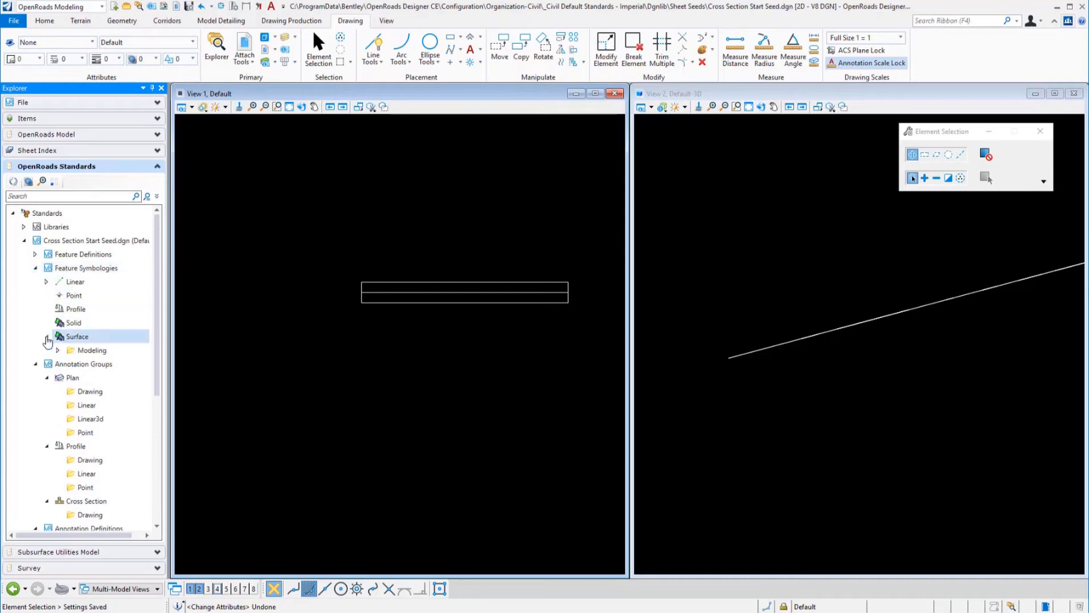
click(57, 350)
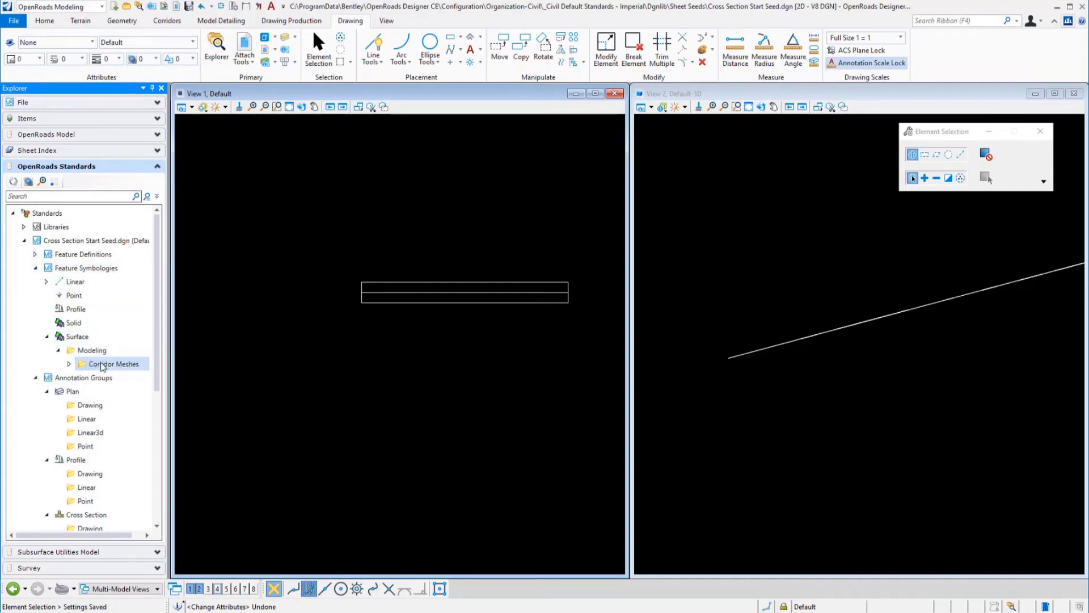
click(93, 351)
right_click(94, 352)
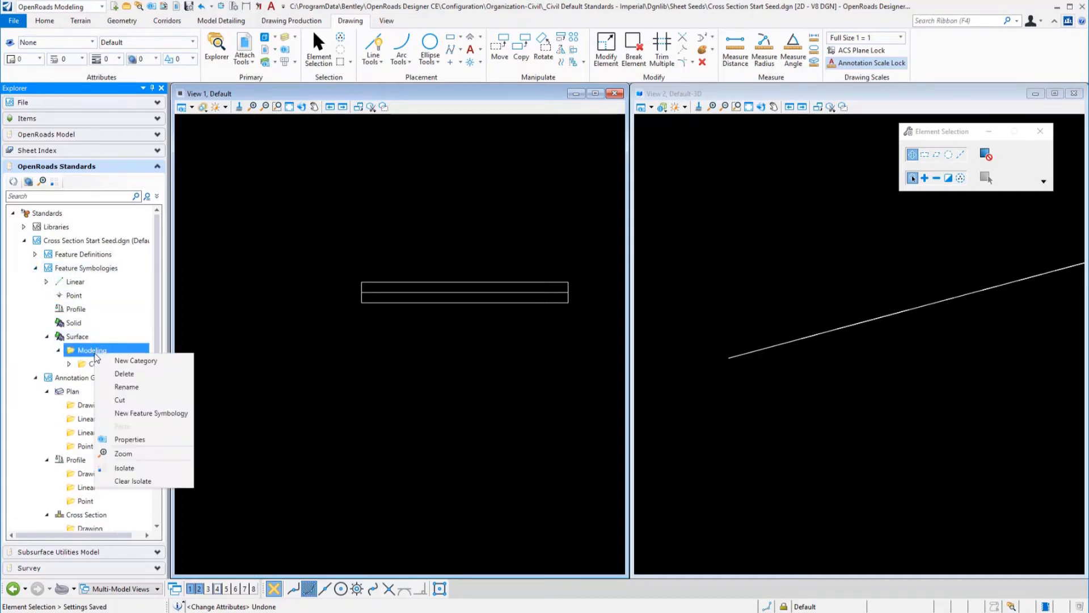
click(119, 374)
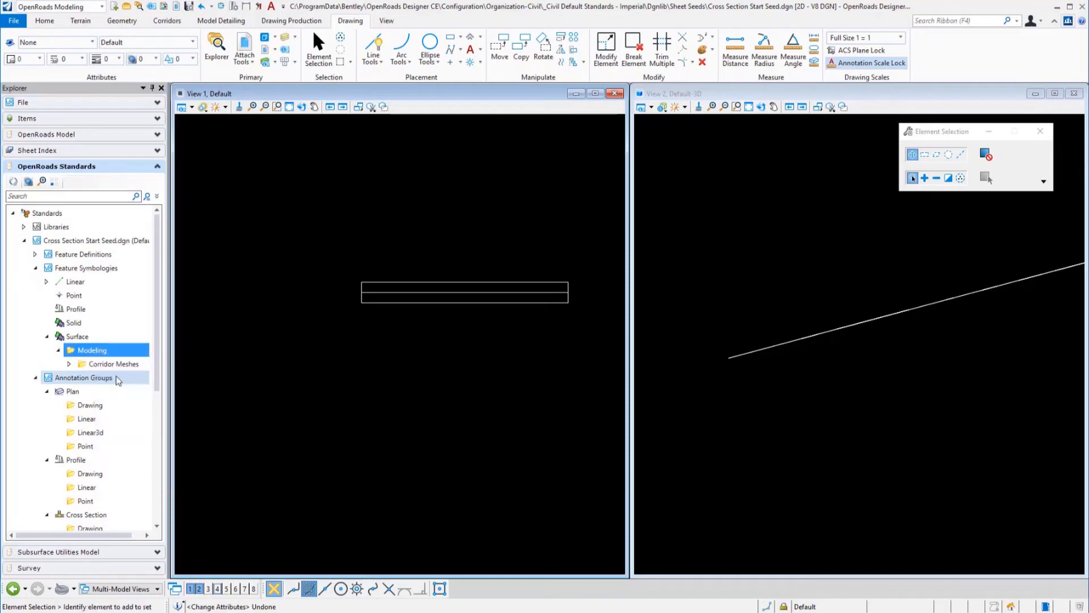
click(47, 282)
right_click(84, 299)
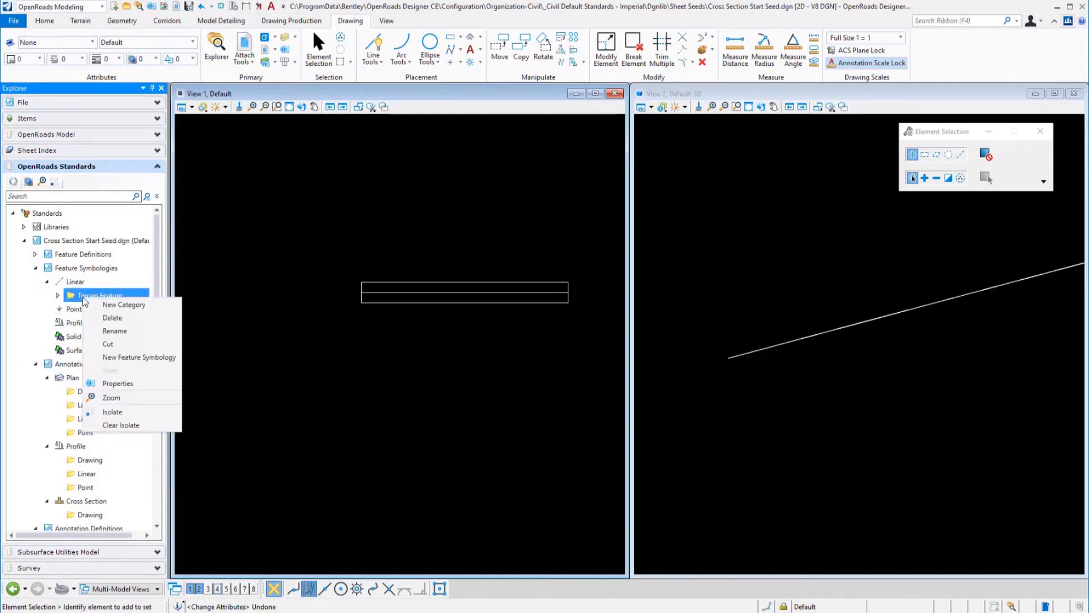
click(112, 317)
- Delete the Modeling category under Mesh and the Terrain Feature category under Linear from the file's feature definitions
click(35, 255)
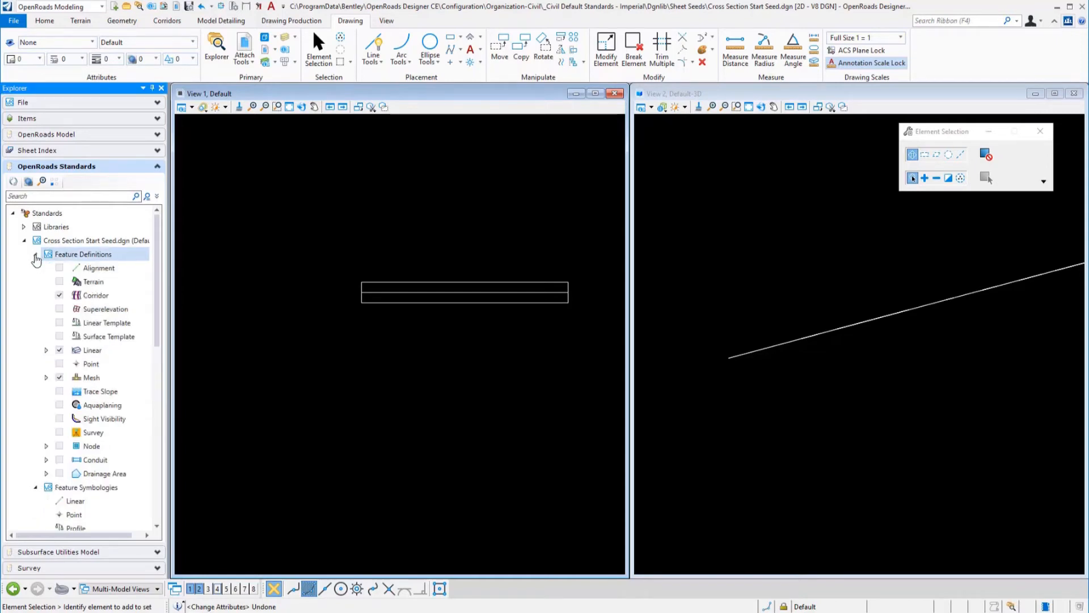
click(46, 377)
right_click(99, 393)
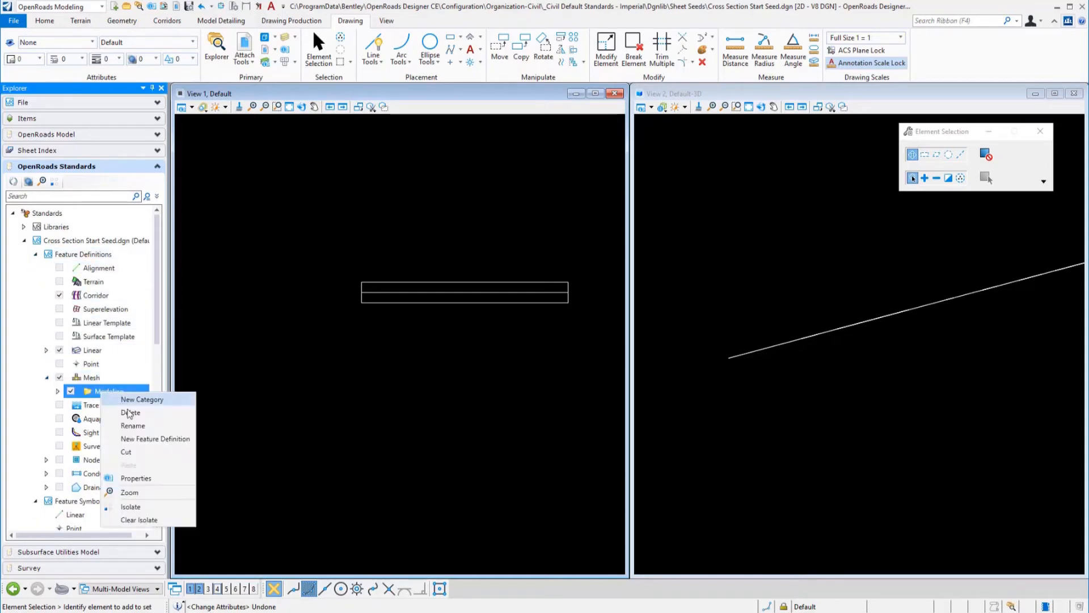
click(128, 416)
click(46, 350)
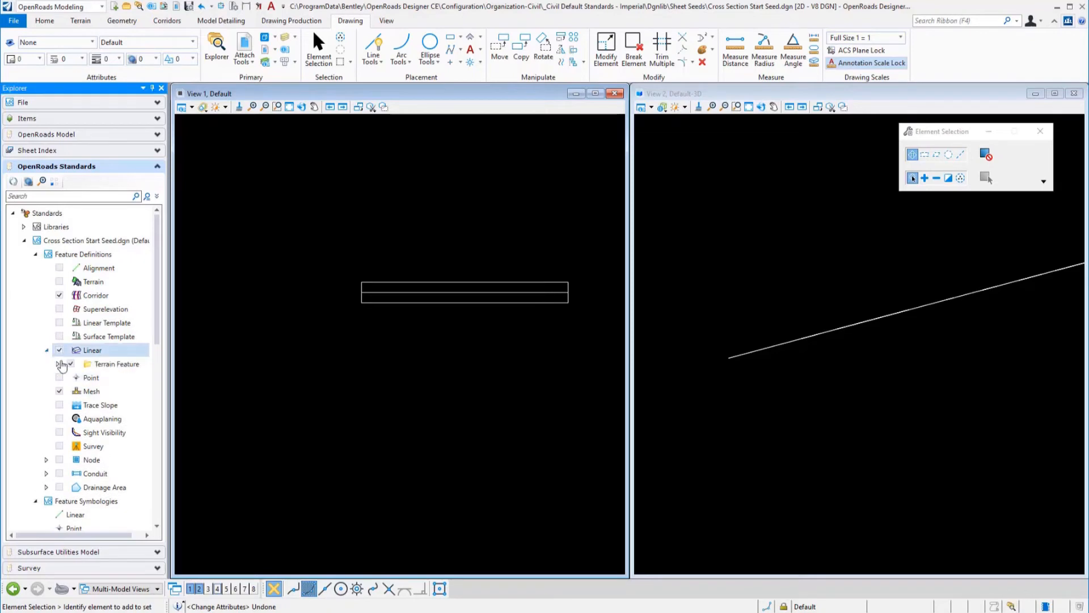
right_click(111, 364)
click(131, 384)
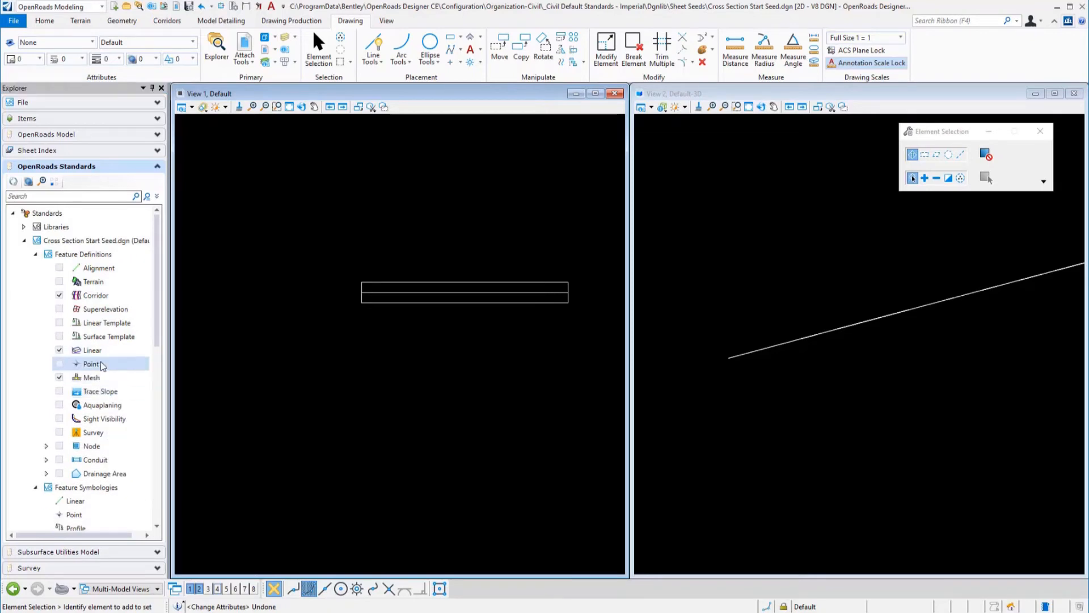
- Delete the element template group stored in Cross Section Start Seed.dgn
click(57, 42)
click(48, 265)
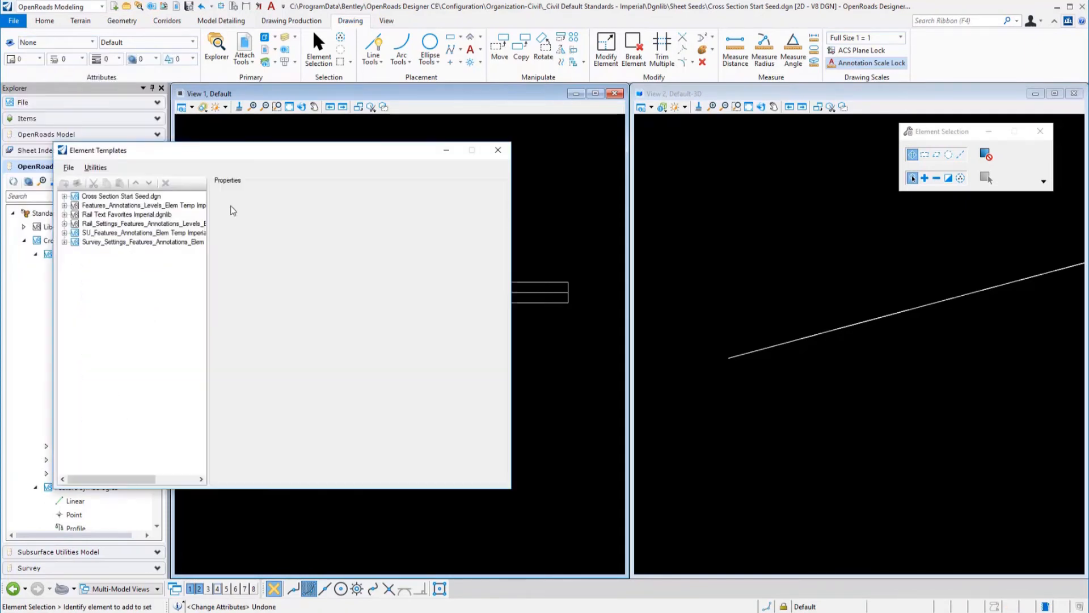
click(65, 197)
click(95, 206)
click(165, 183)
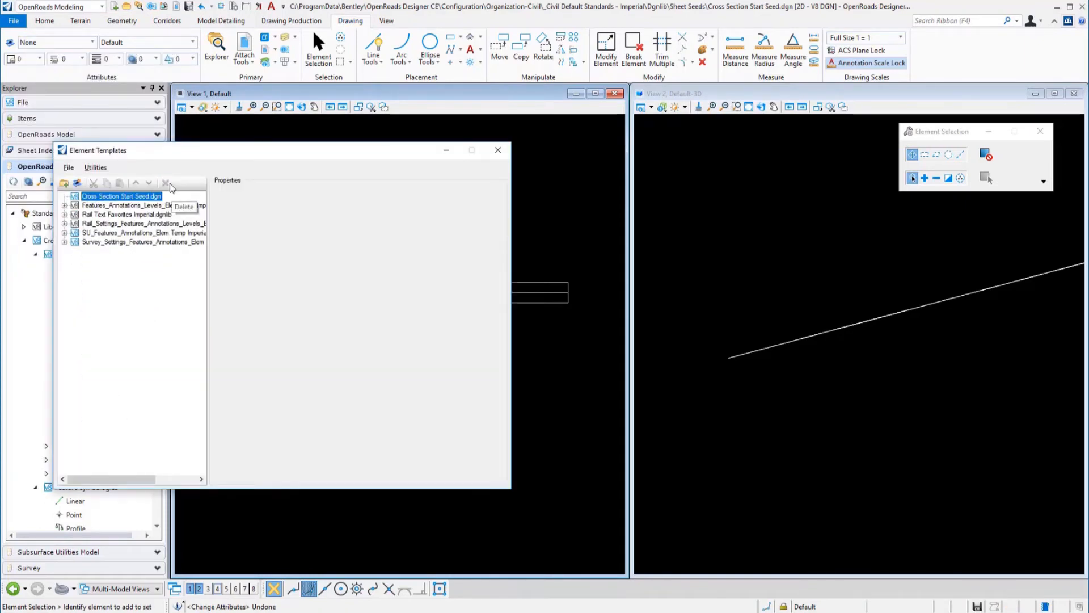
click(497, 151)
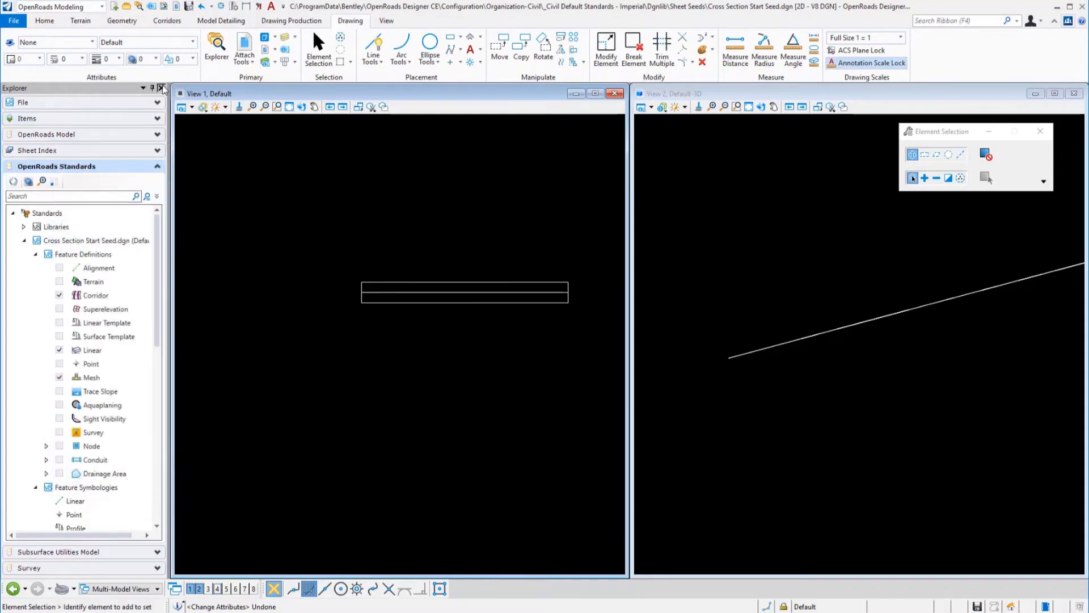
- Close the standards explorer and check in the Level Manager which levels the seed file uses
click(161, 88)
click(264, 62)
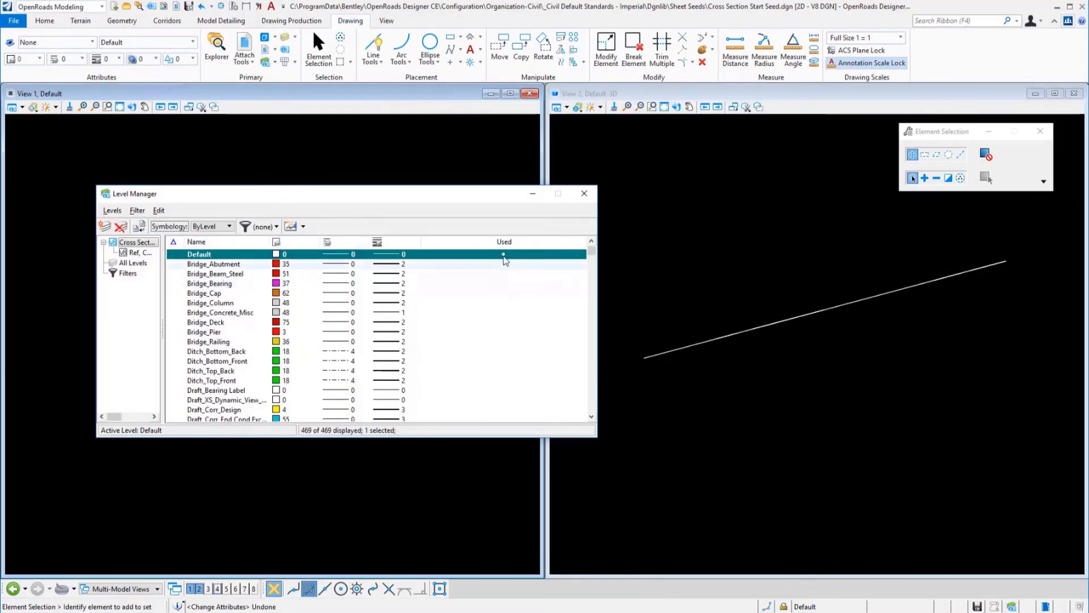
click(585, 195)
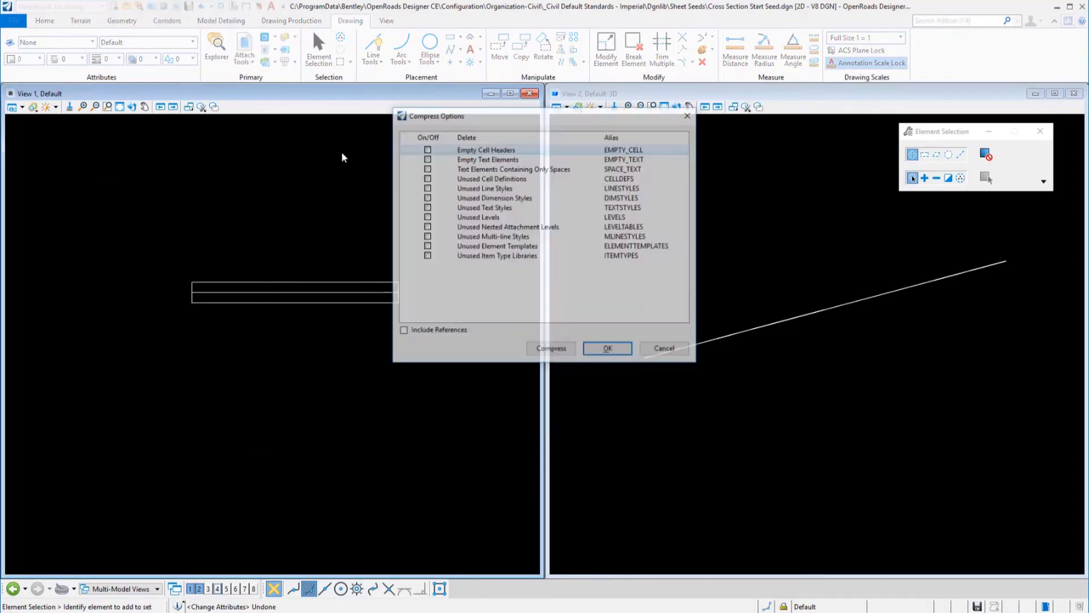
- Compress the cross section seed file and save its settings
click(550, 349)
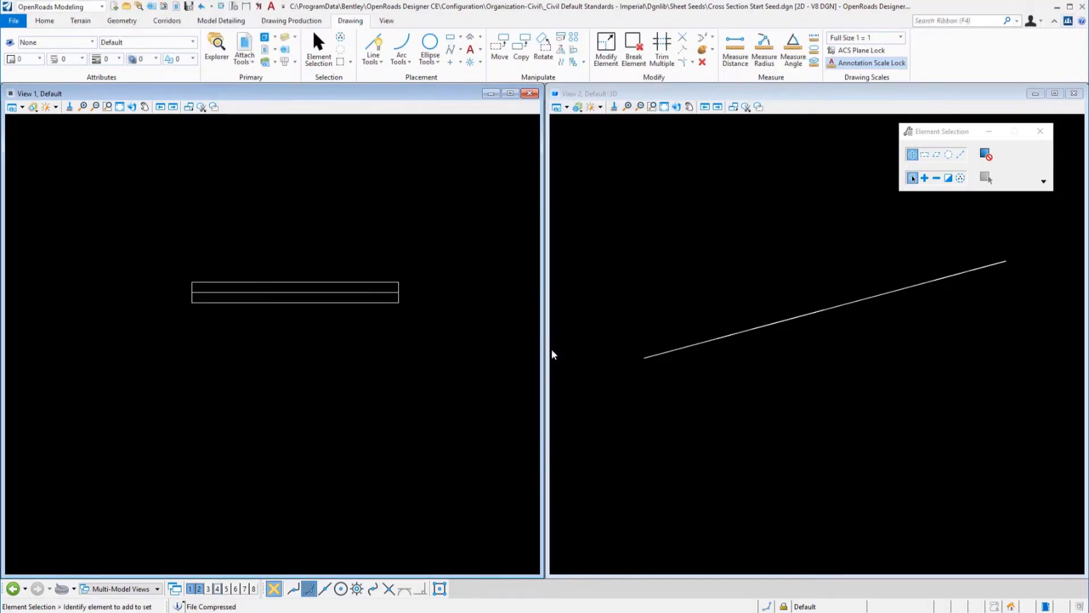
click(189, 8)
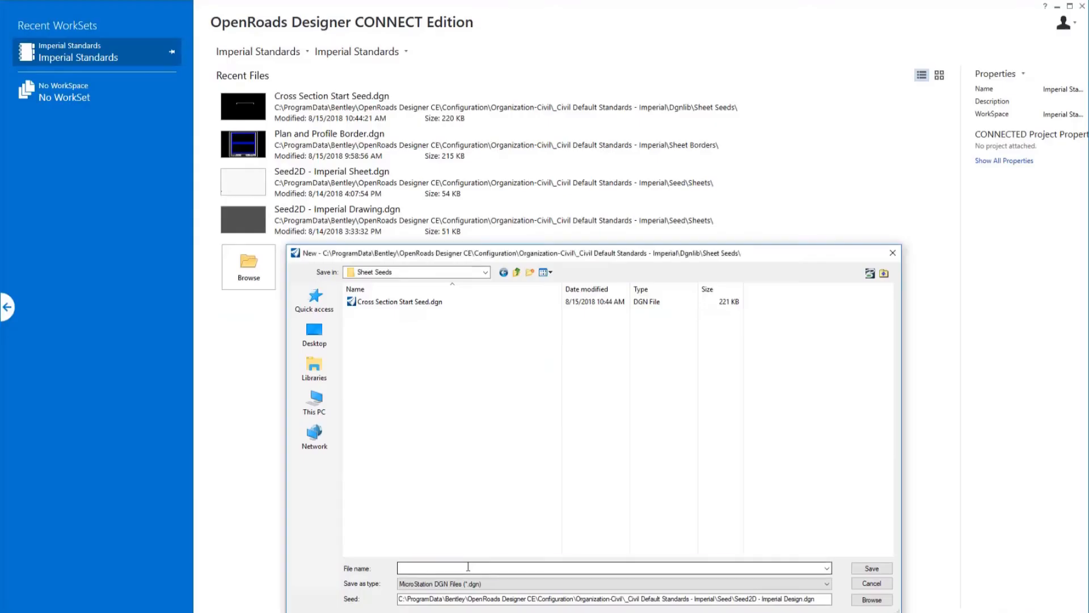
- Create Plan or Profile Start Seed.dgn in the Sheet Seeds folder and save it with a drawing scale of Full Size 1 = 1
text(Plan or Profile Start Seed.dgn)
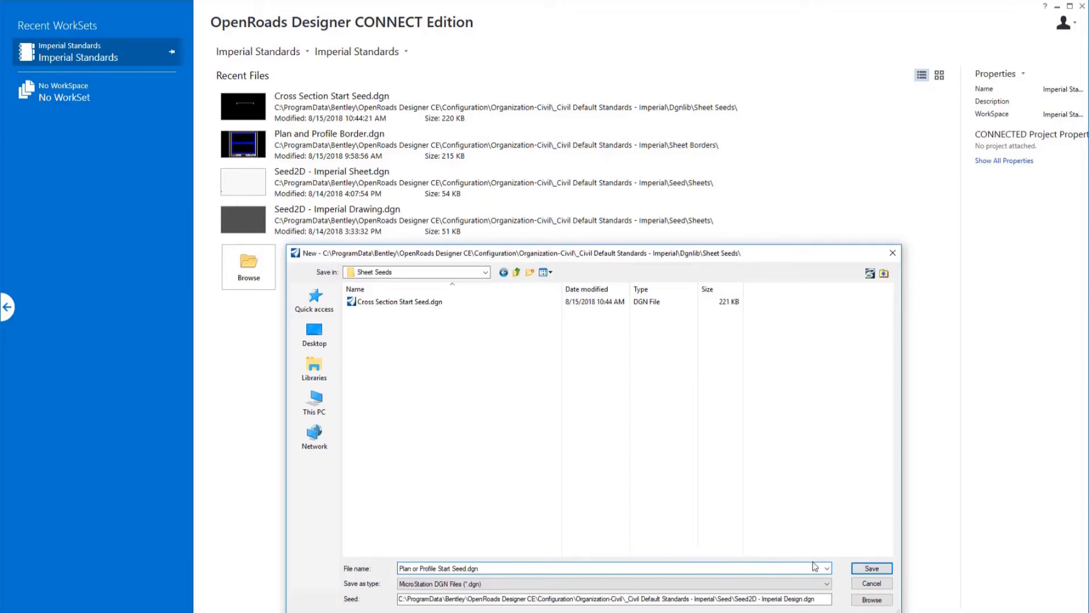
click(887, 570)
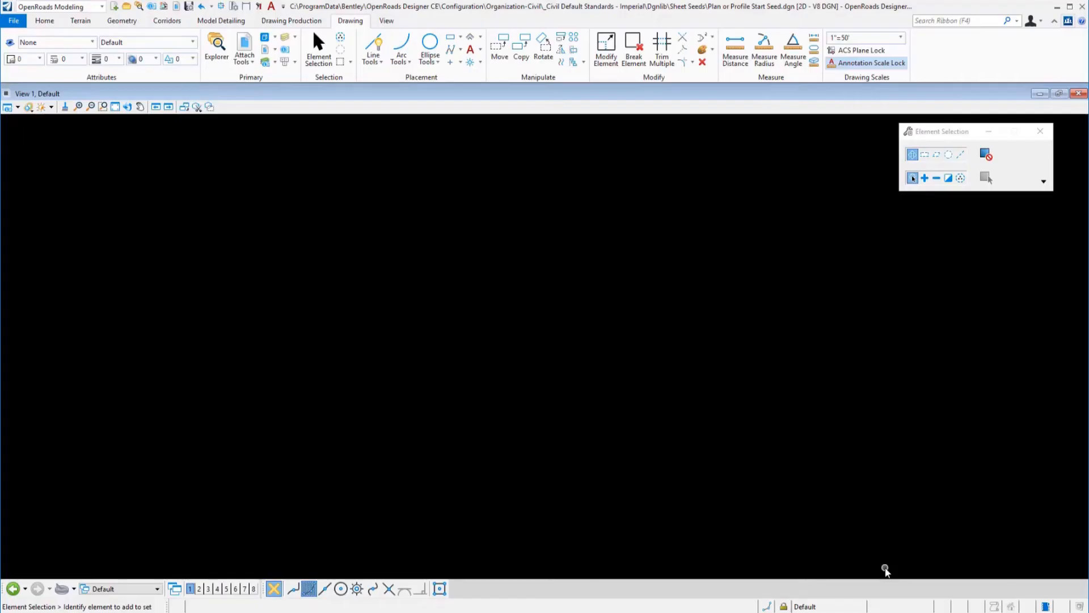
click(901, 38)
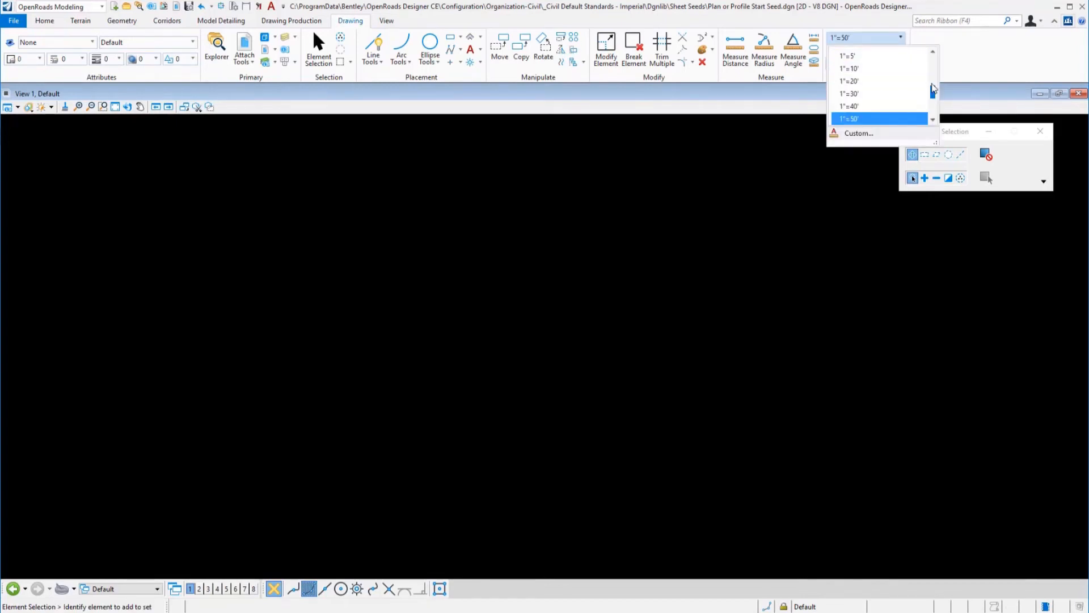
drag(933, 91, 933, 60)
click(864, 68)
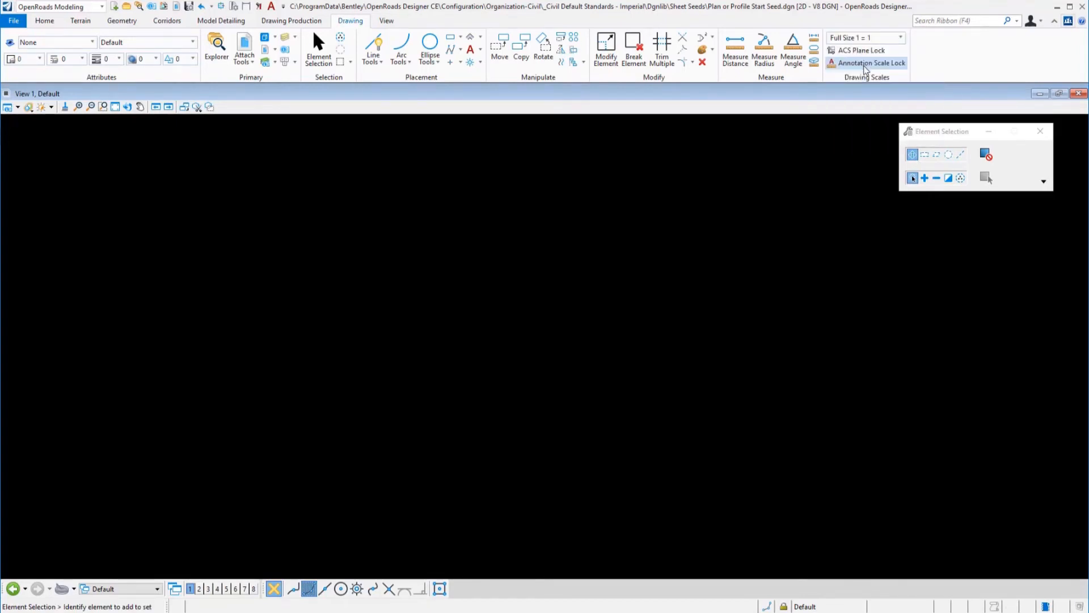
click(189, 10)
- Review the working units in the new seed's design file settings
click(11, 22)
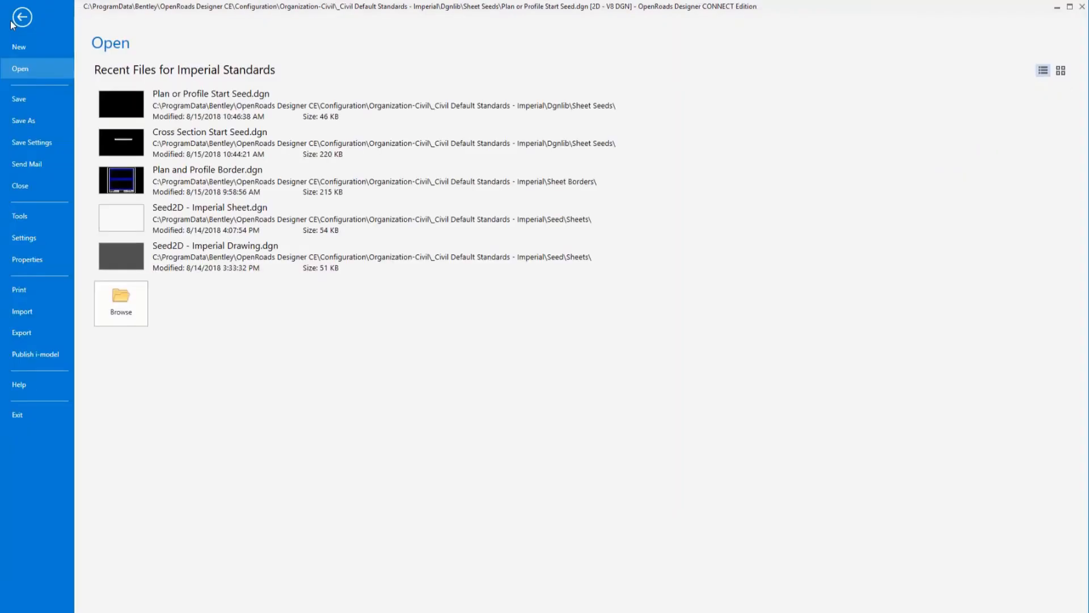
click(21, 238)
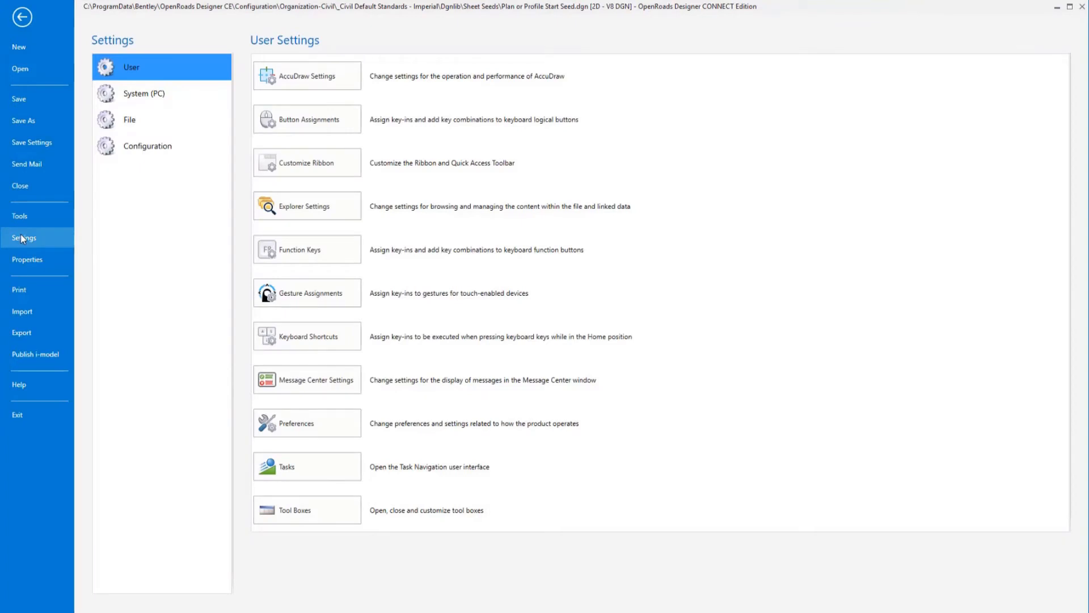
click(118, 120)
click(295, 250)
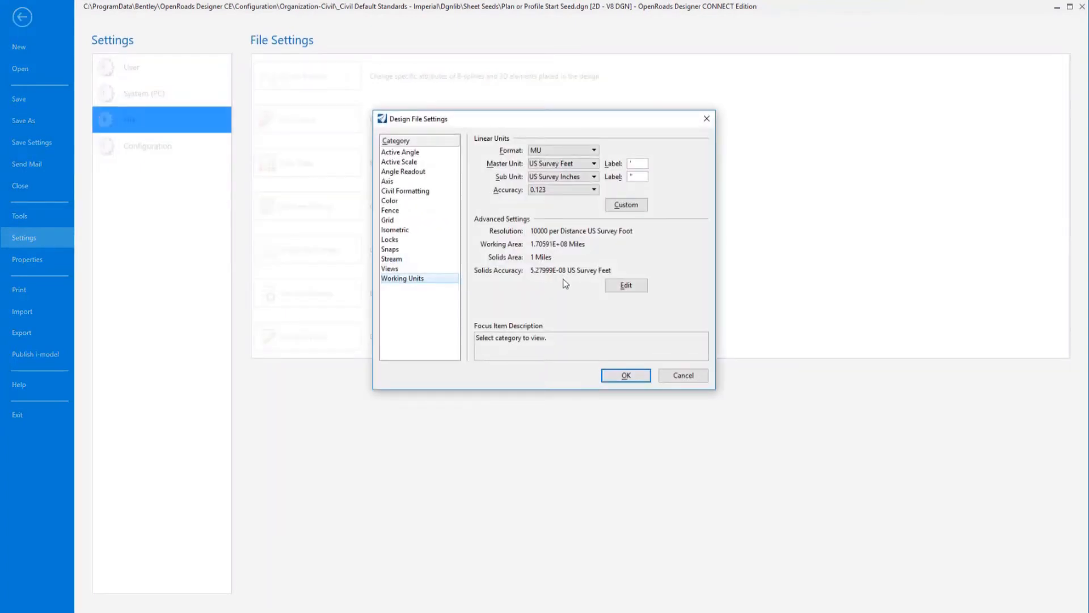
click(624, 376)
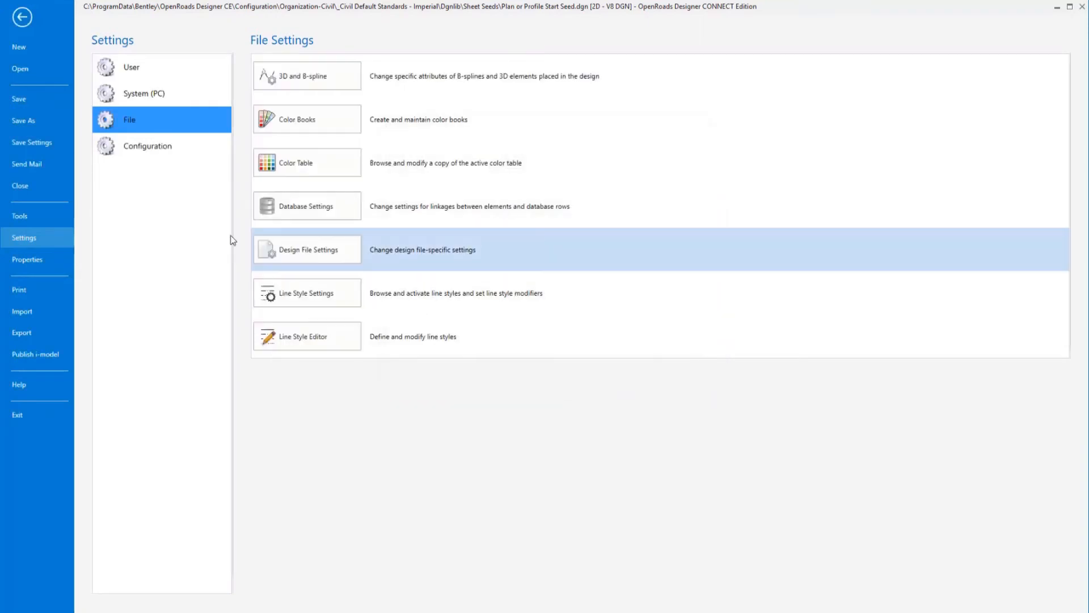
click(23, 19)
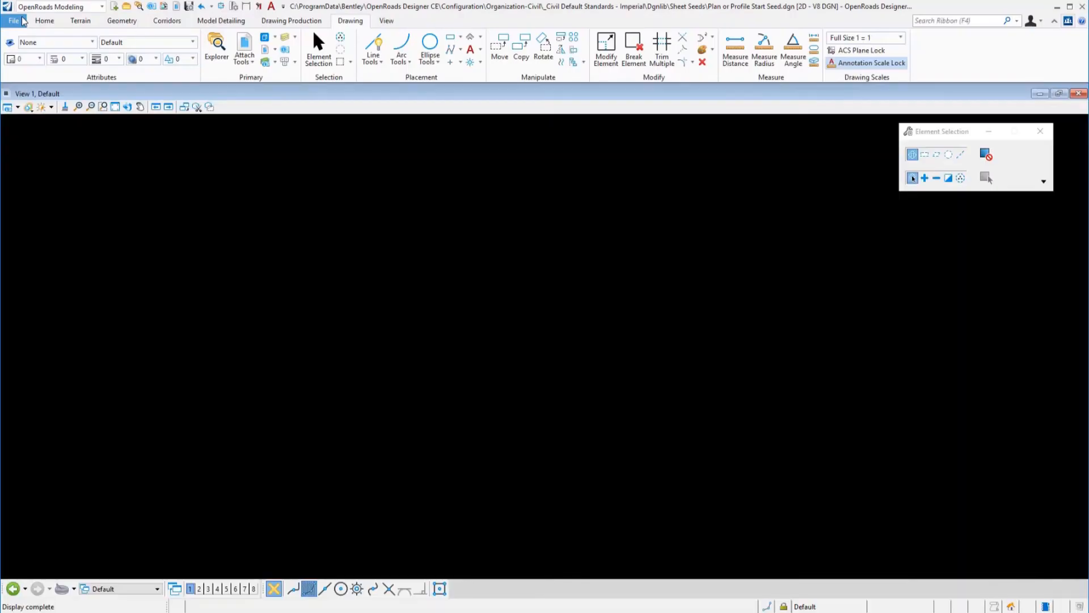
- Draw a horizontal geometry line from xy=0,0 with a distance of 10000 feet and direction N90°00'00.0"E
click(128, 24)
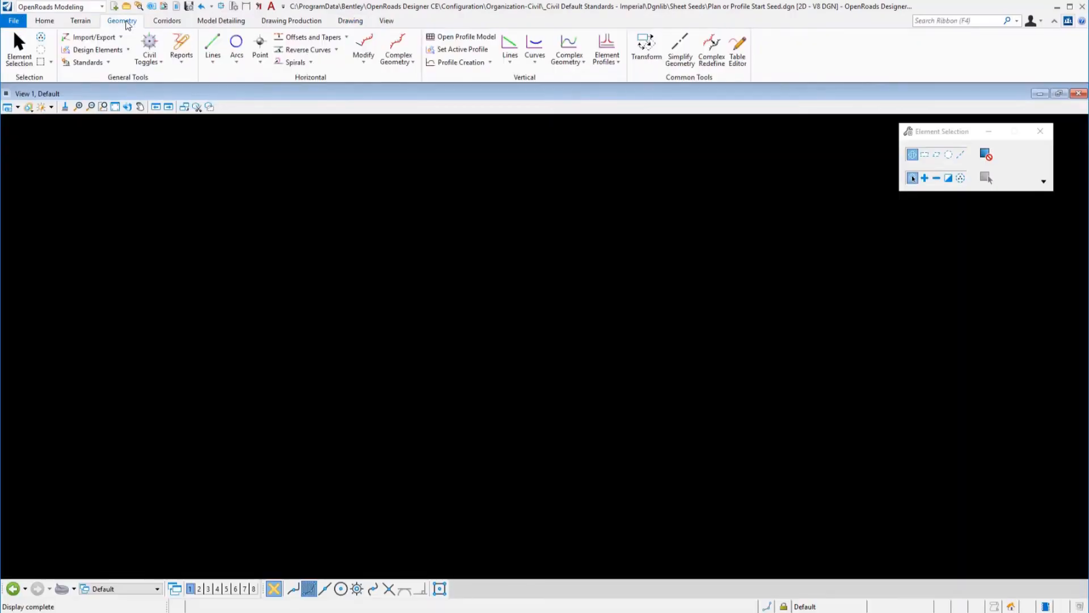
click(215, 45)
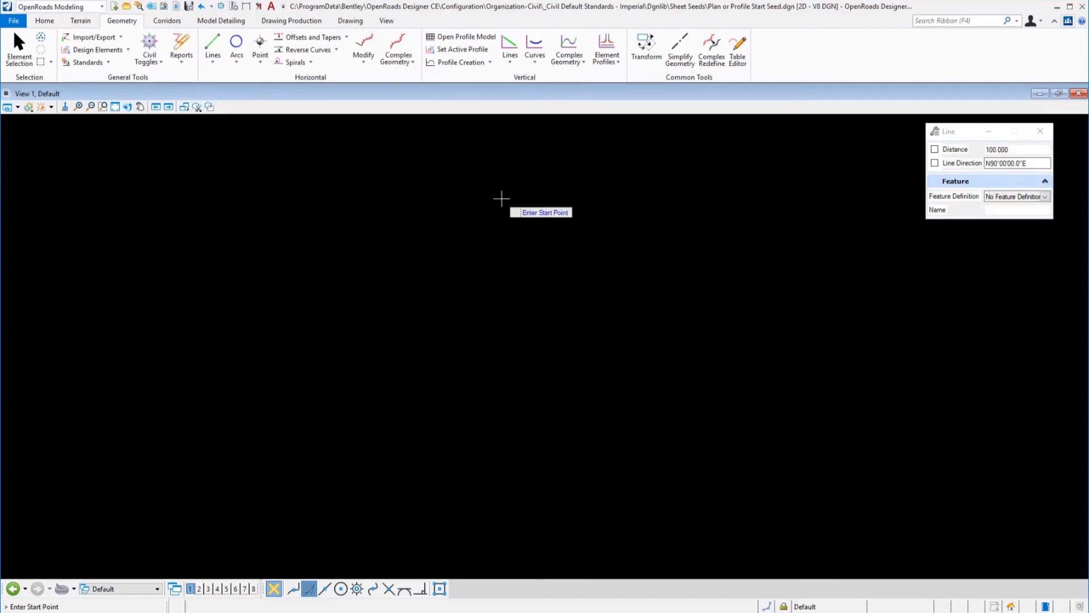
key(F9)
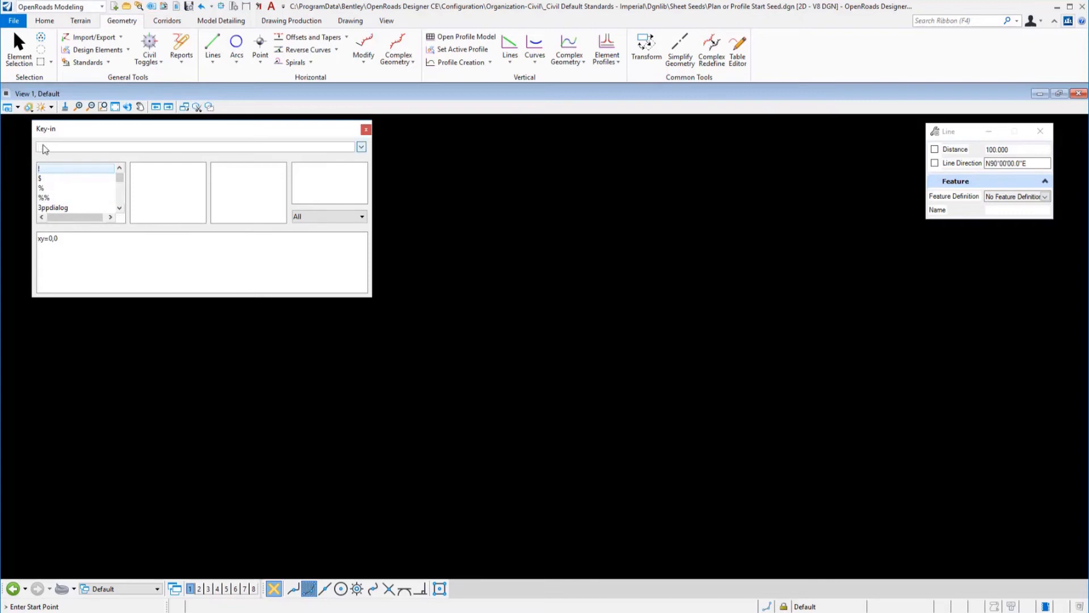
text(xy=0,0)
key(Return)
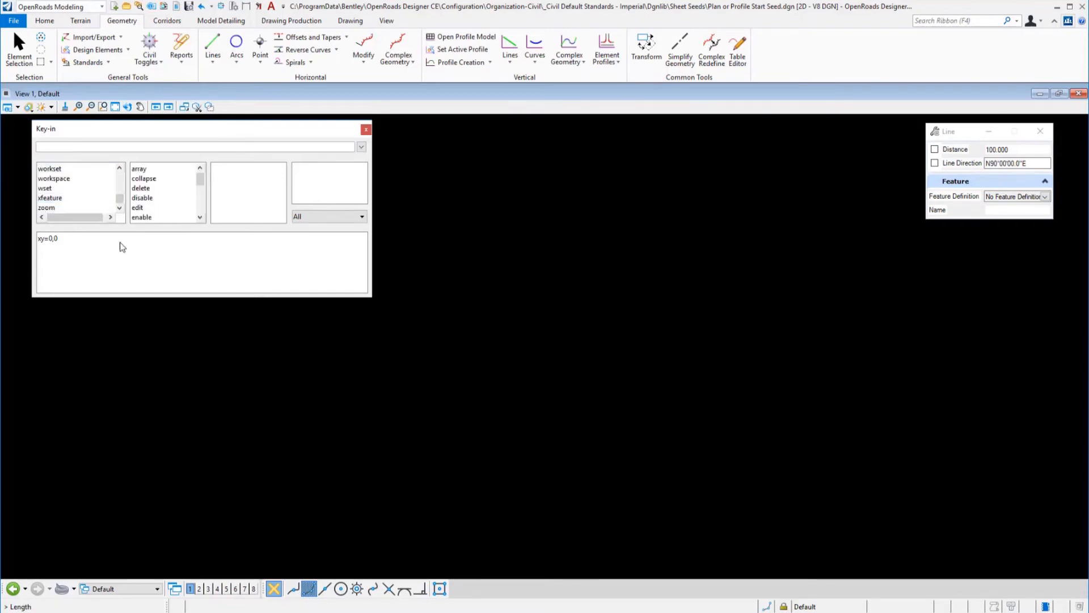
scroll(198, 354, down, 2)
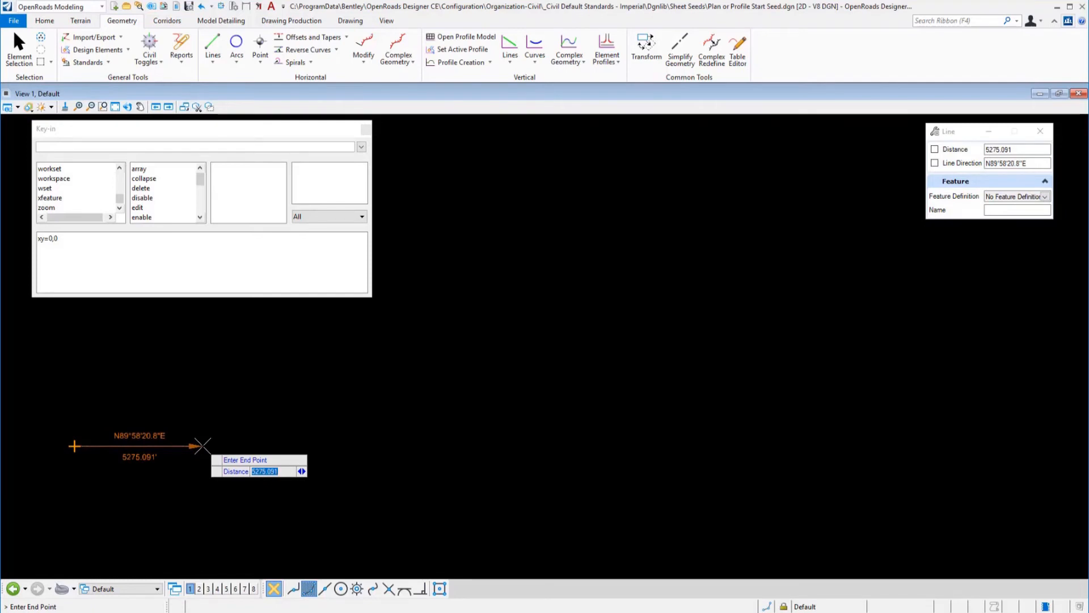
text(10000)
key(Return)
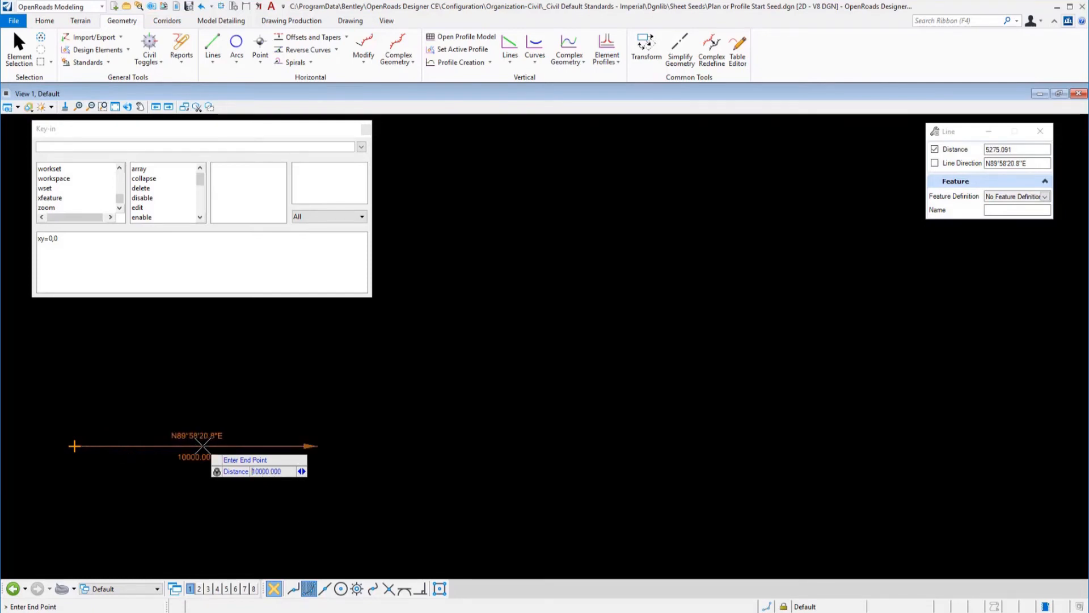
key(Tab)
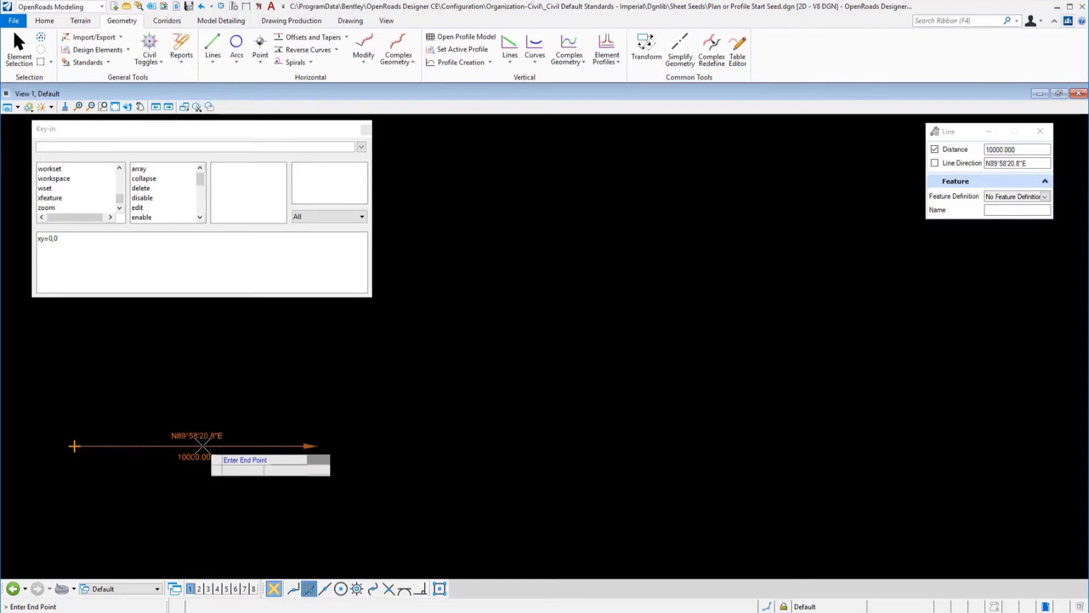
text(0)
key(Return)
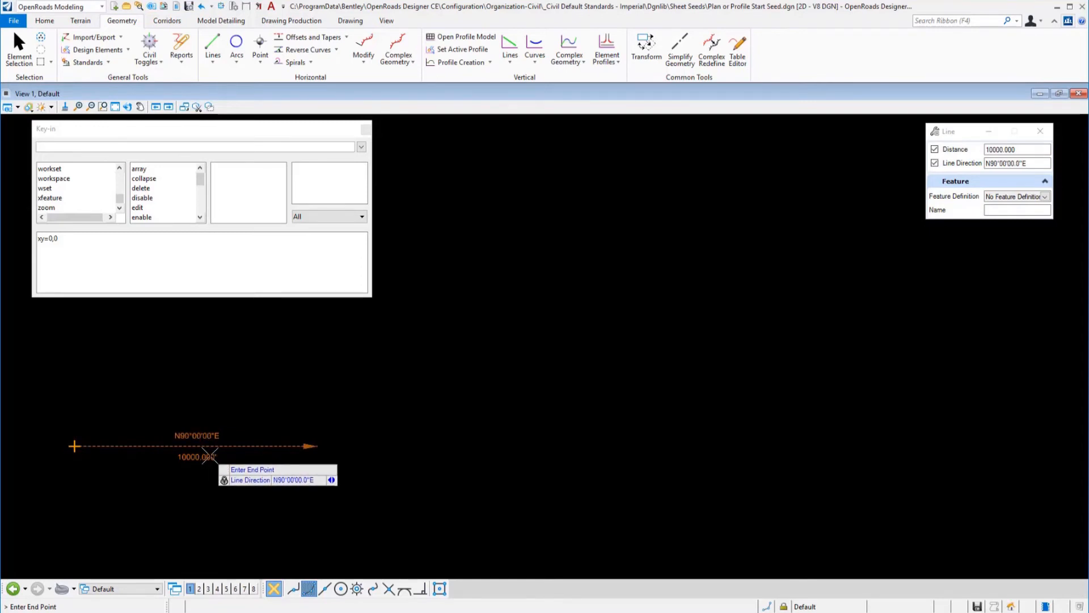
click(210, 455)
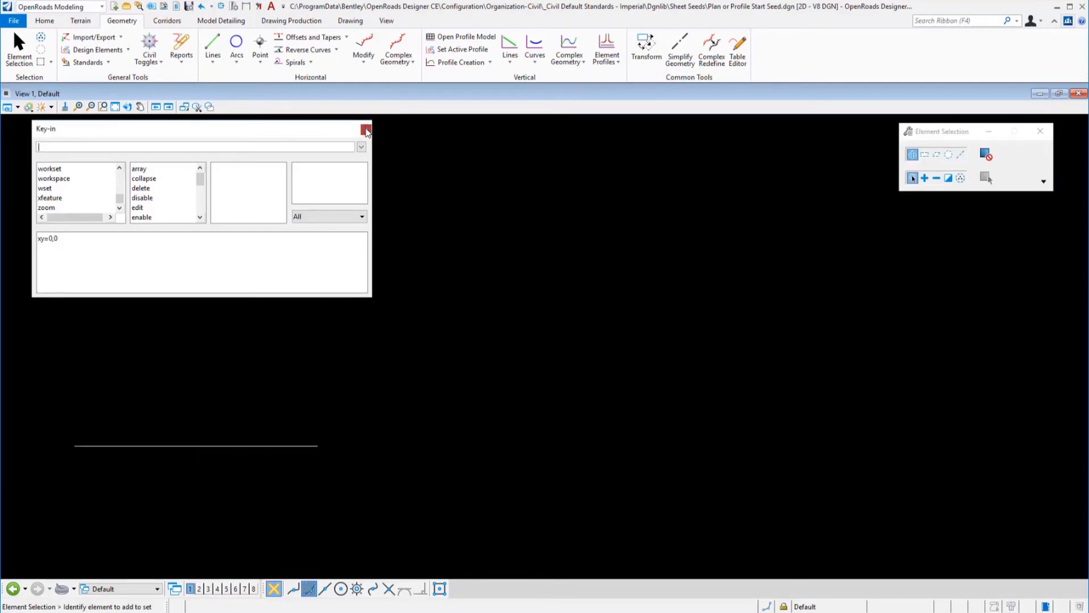
click(365, 129)
- Assign the baseline a constant-elevation profile at elevation 0.000
click(115, 107)
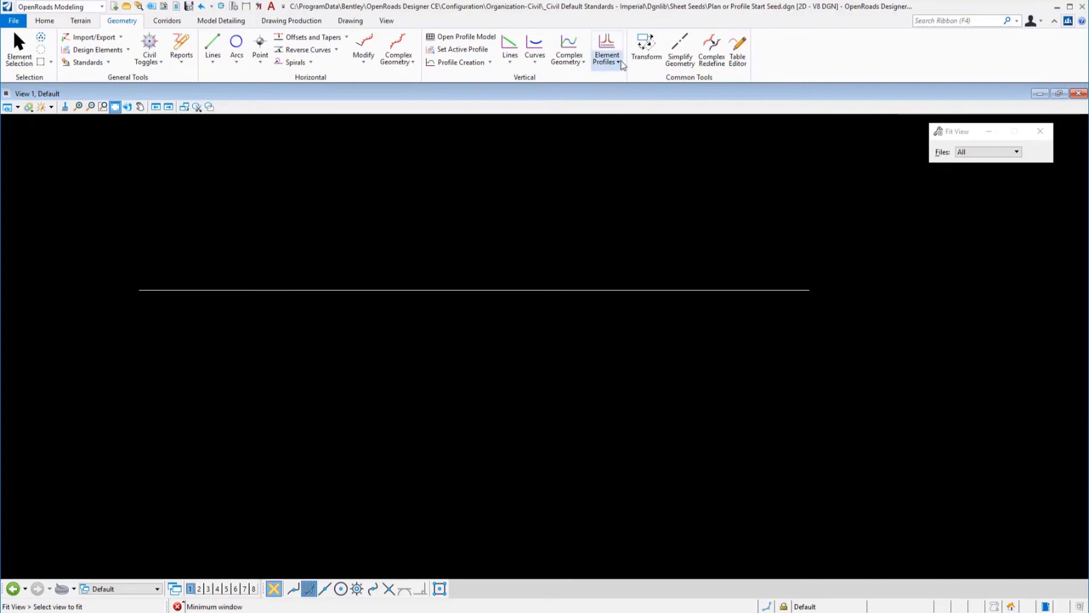
click(618, 62)
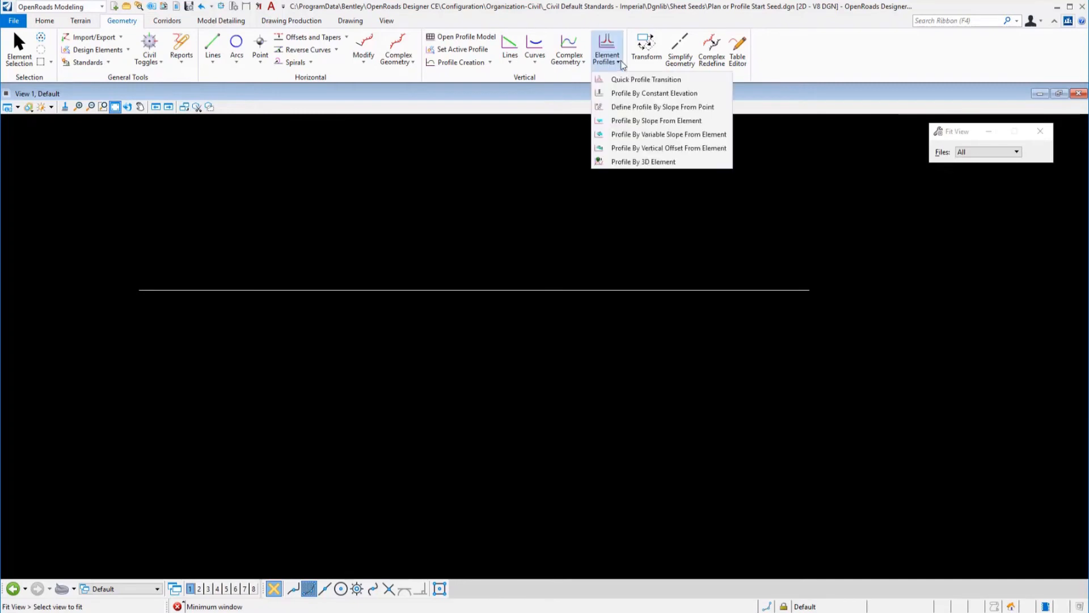
click(632, 93)
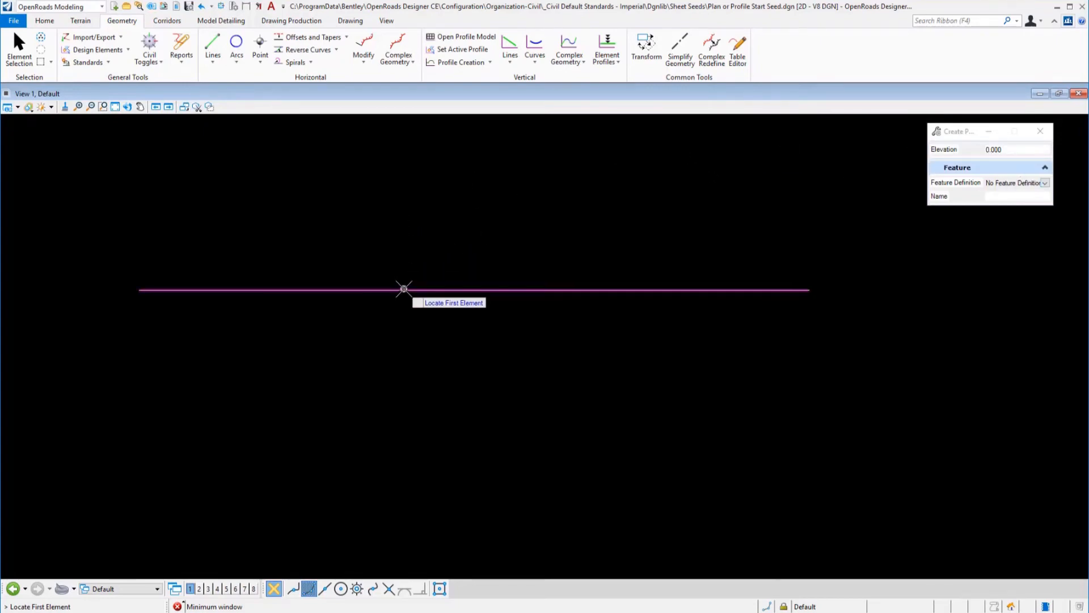
click(403, 289)
right_click(398, 312)
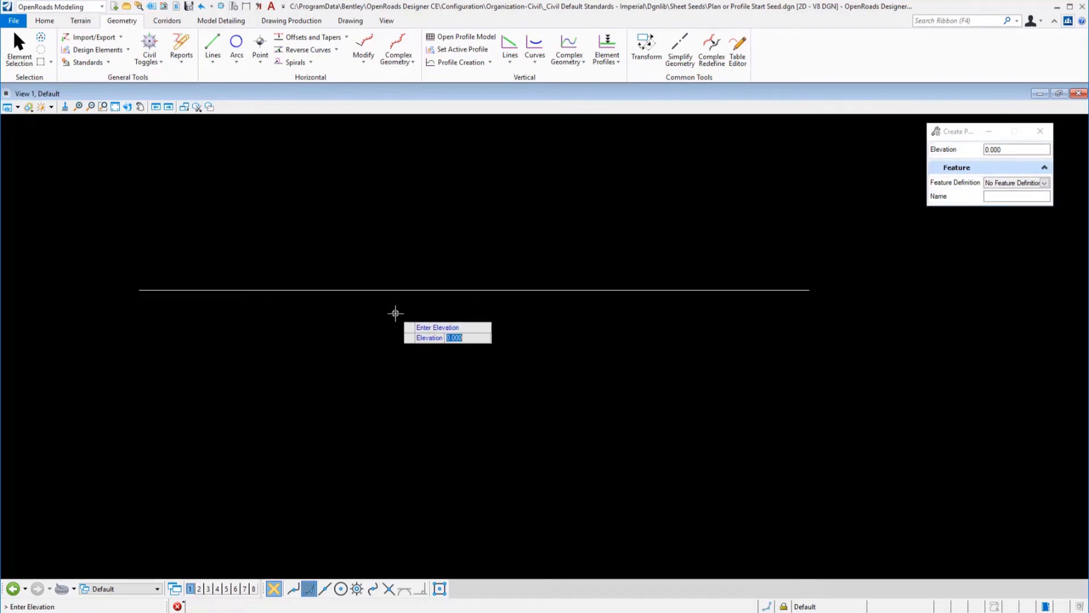
click(395, 312)
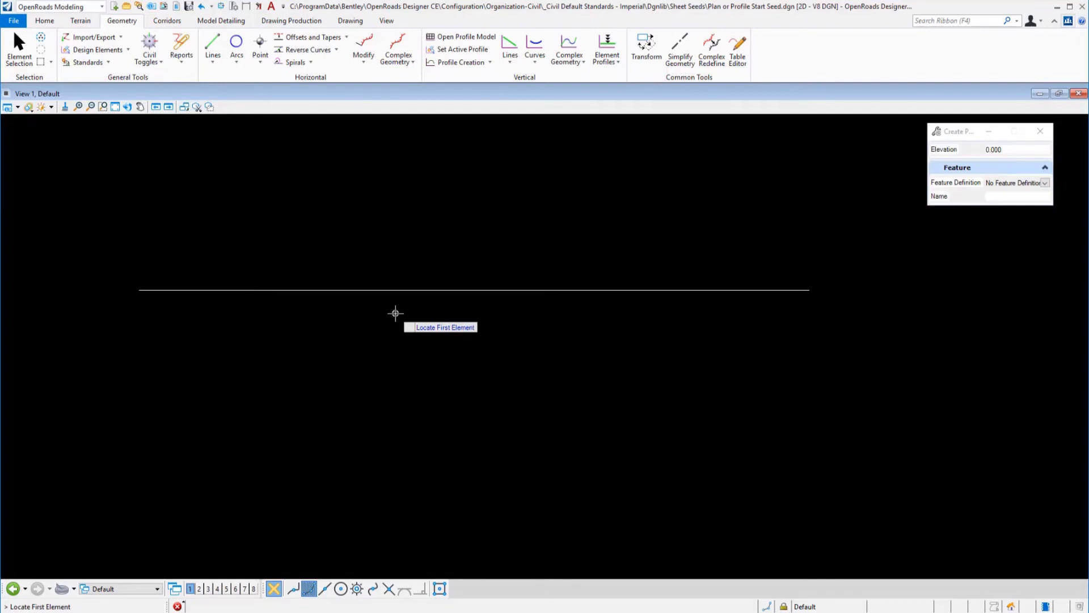
right_click(395, 313)
- Set up a two-view plan and profile layout showing the baseline's dynamic profile view
right_click(396, 315)
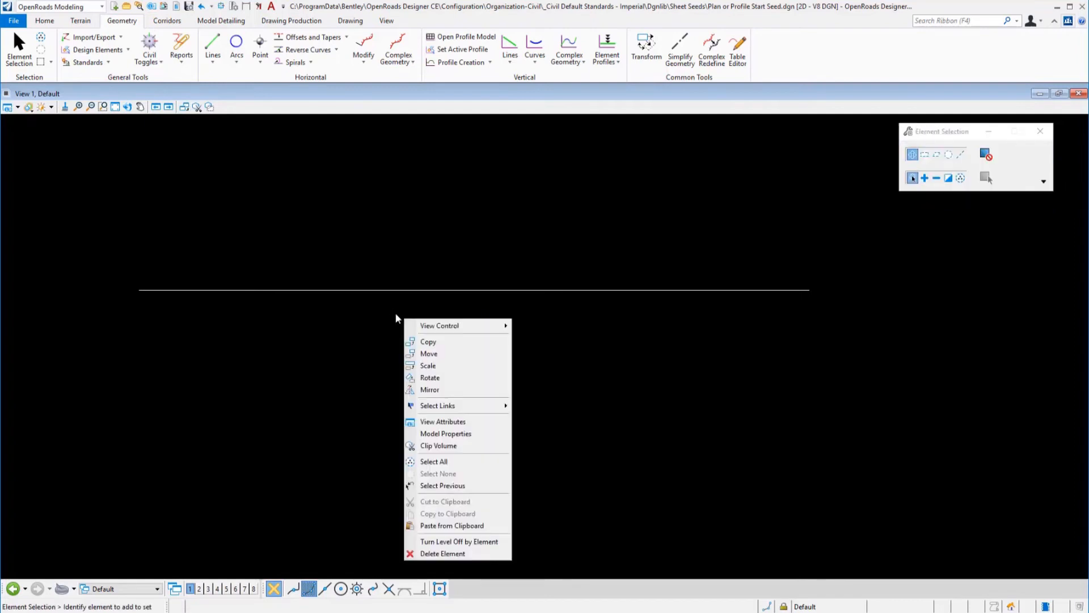
mouse_move(471, 328)
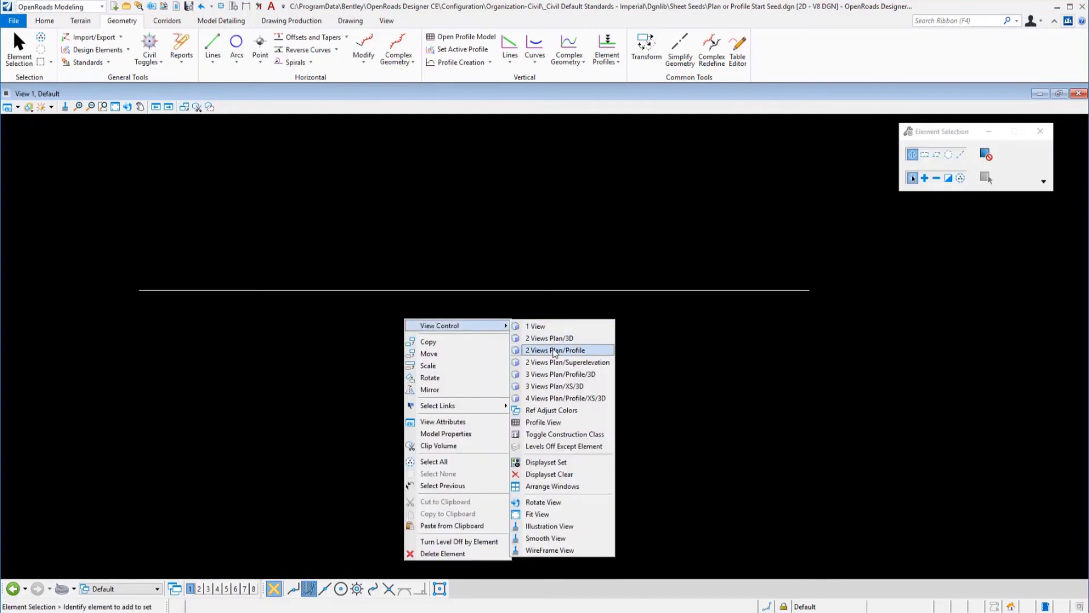
click(555, 350)
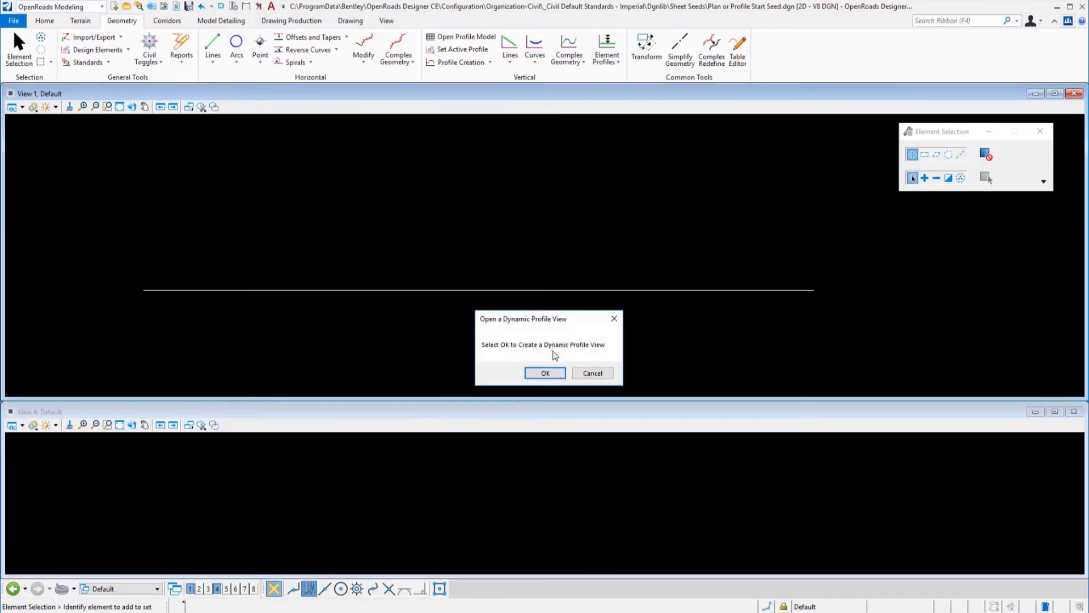
click(545, 373)
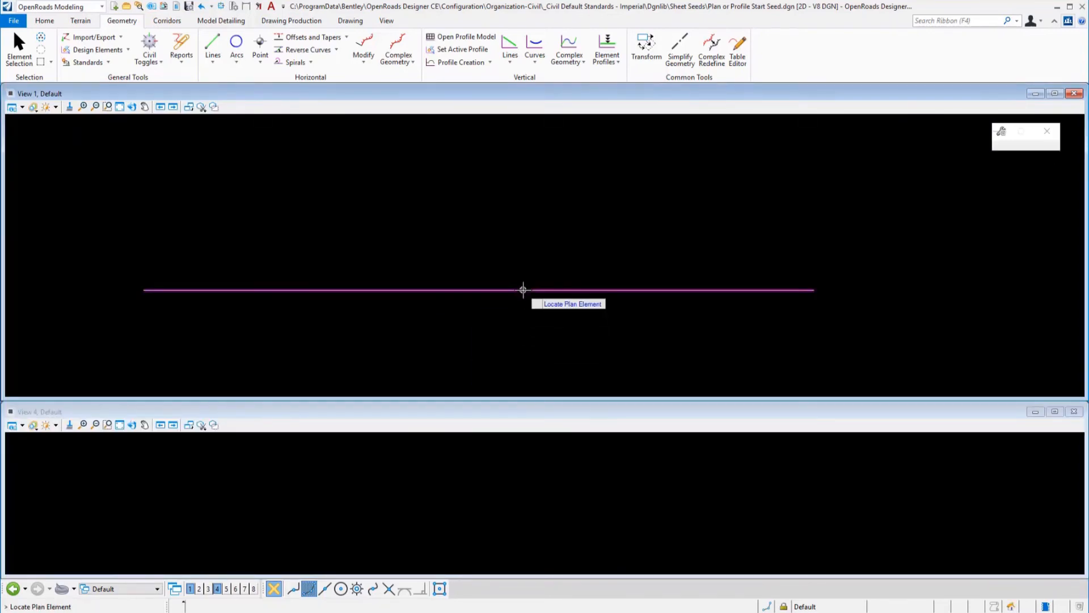
click(525, 290)
click(503, 484)
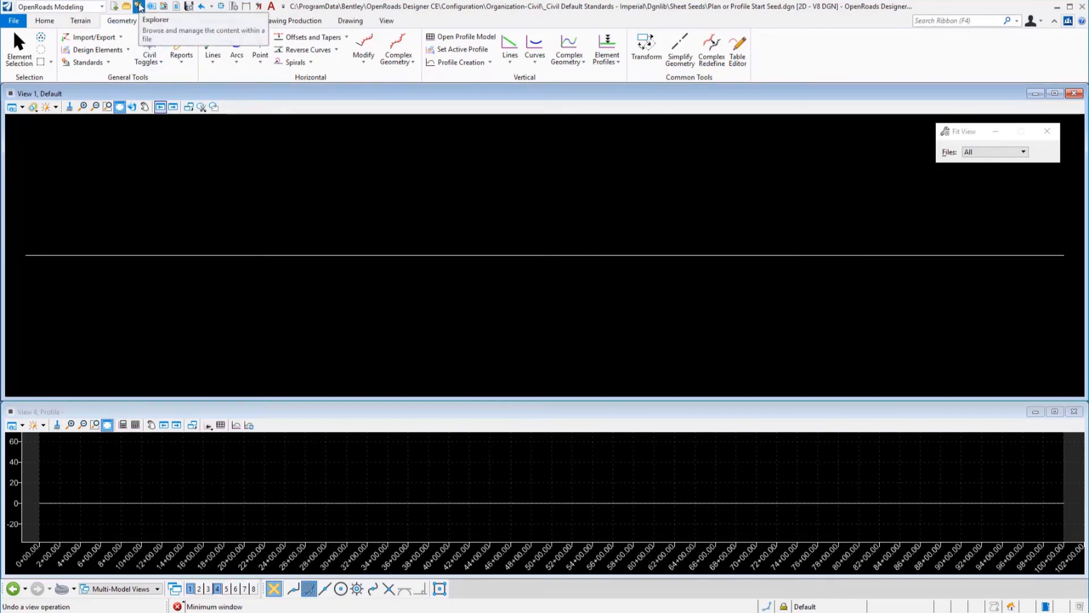
- Examine the annotation definitions stored in Plan or Profile Start Seed.dgn within the OpenRoads Standards
click(139, 6)
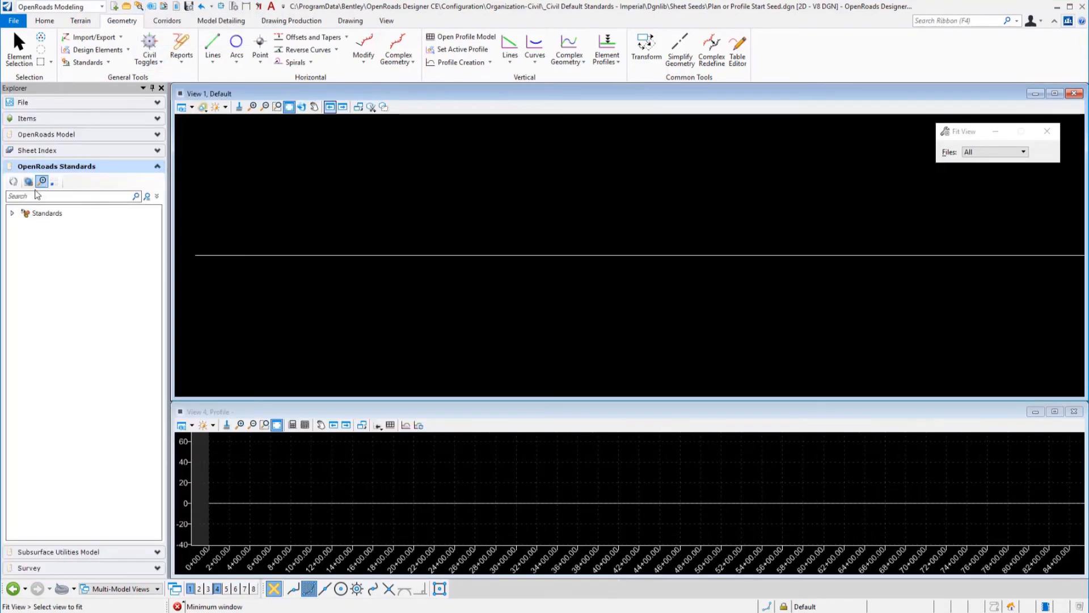
click(12, 213)
click(24, 240)
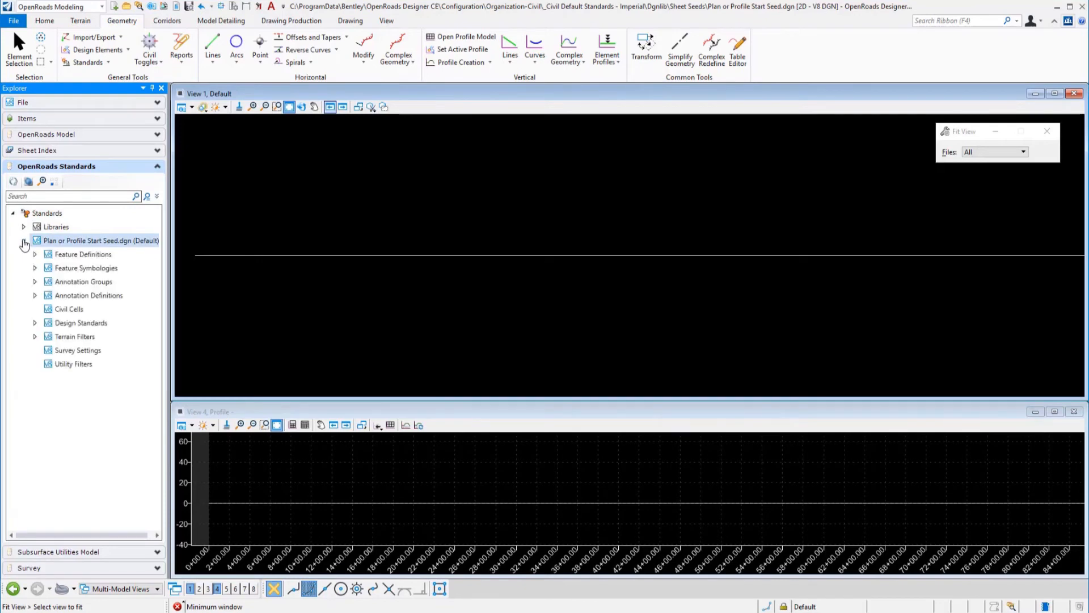
click(36, 295)
click(47, 337)
click(46, 322)
click(45, 309)
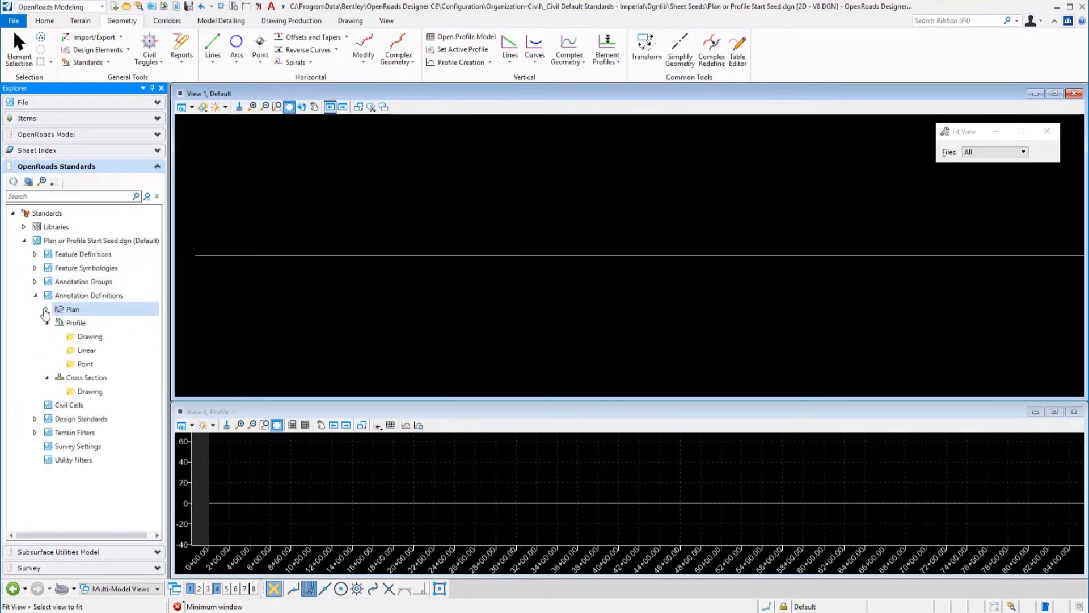
- Examine the start seed's annotation groups, feature symbologies and feature definitions in the OpenRoads Standards
click(35, 281)
click(48, 322)
click(47, 322)
click(47, 309)
click(47, 295)
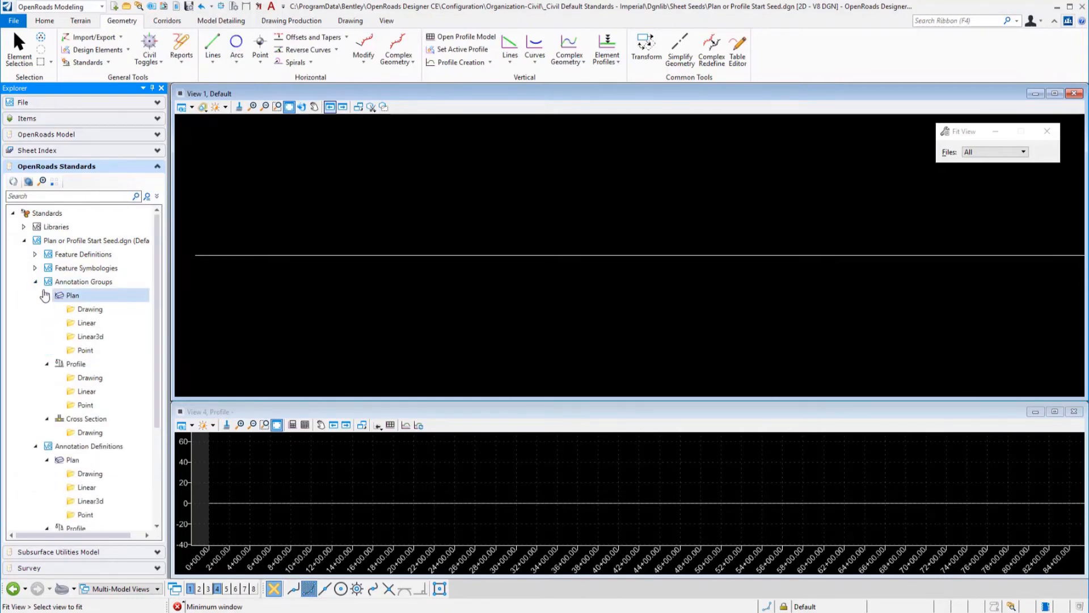
click(36, 269)
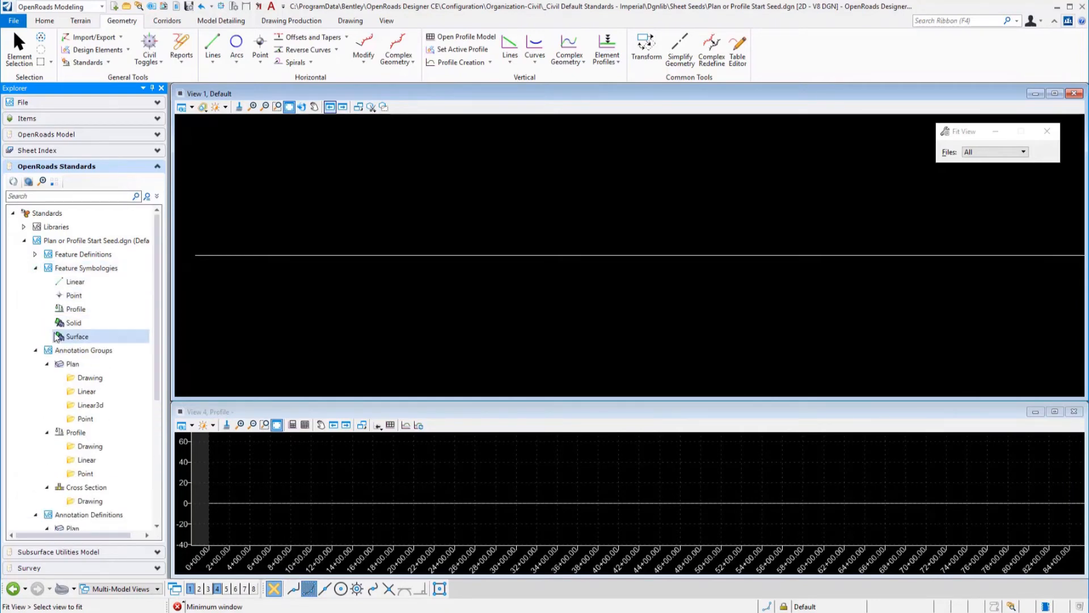
click(35, 254)
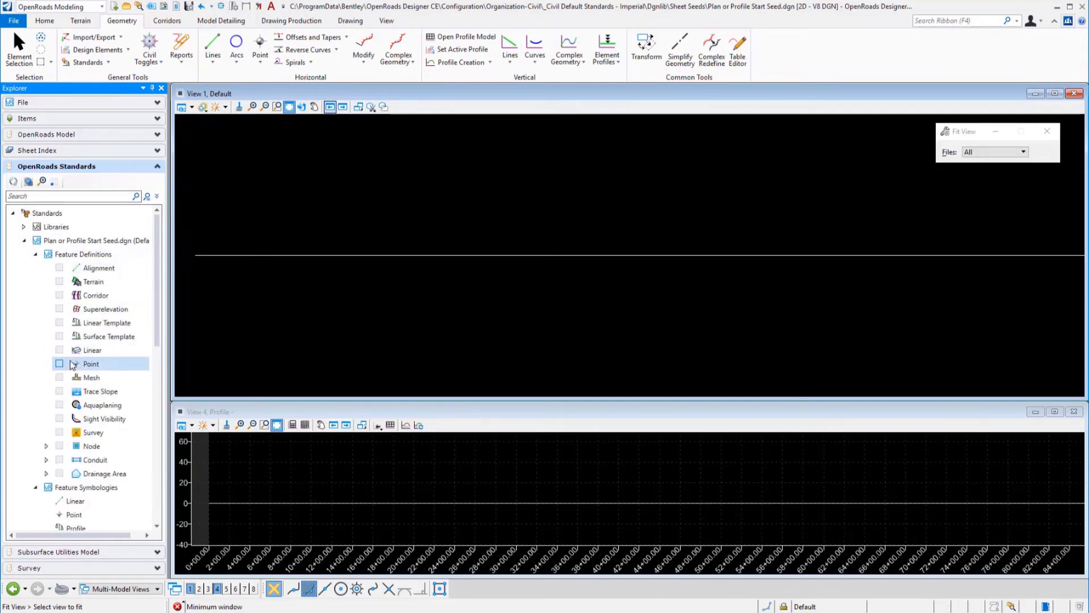
click(152, 89)
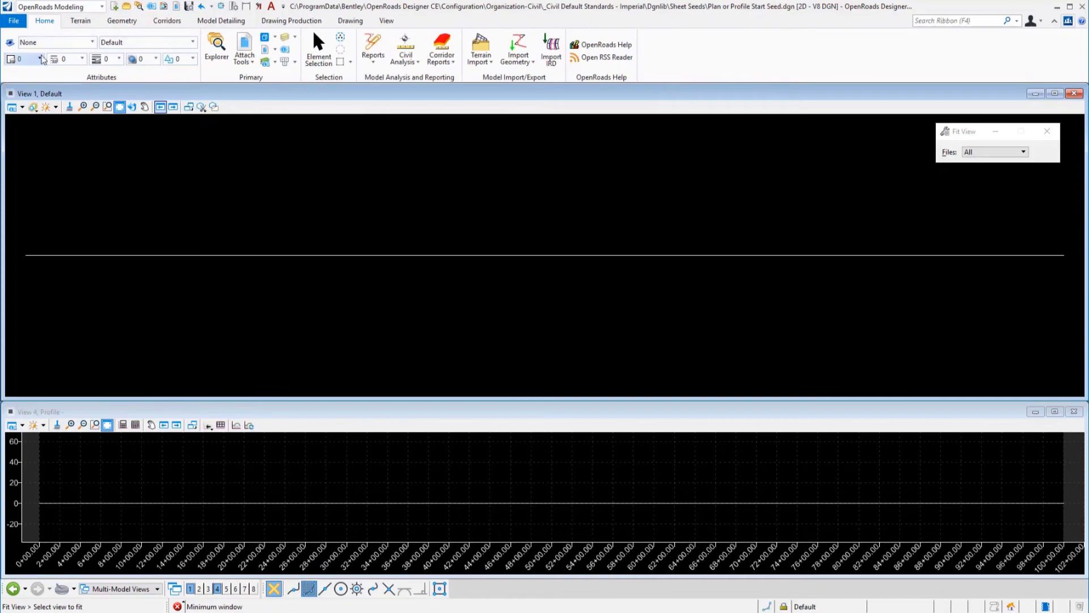
- Check the start seed's element templates and sort its levels by use in Level Manager
click(49, 40)
click(56, 270)
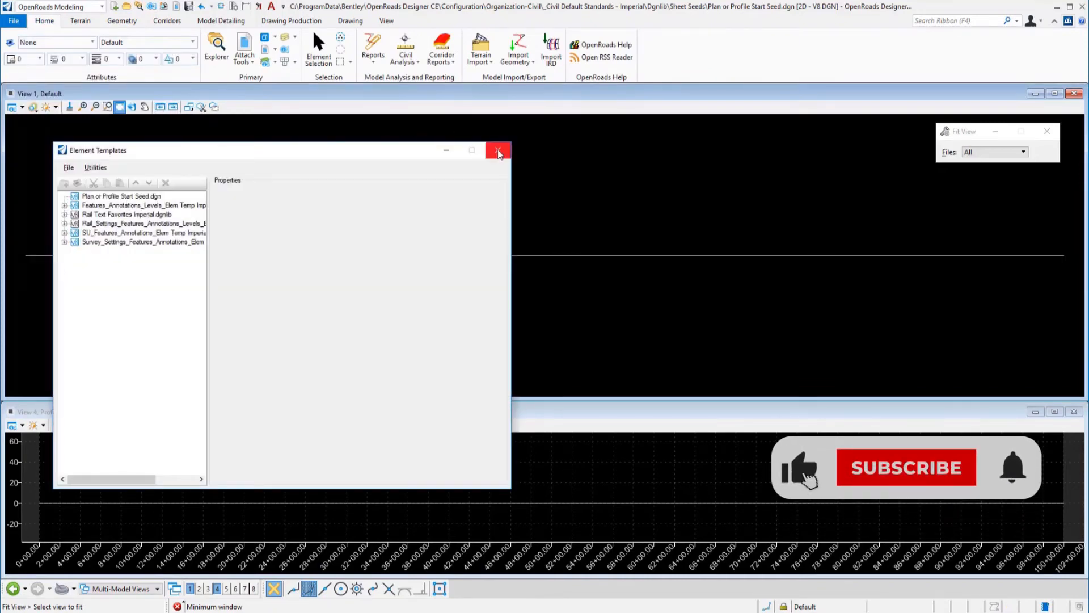
click(498, 150)
click(264, 62)
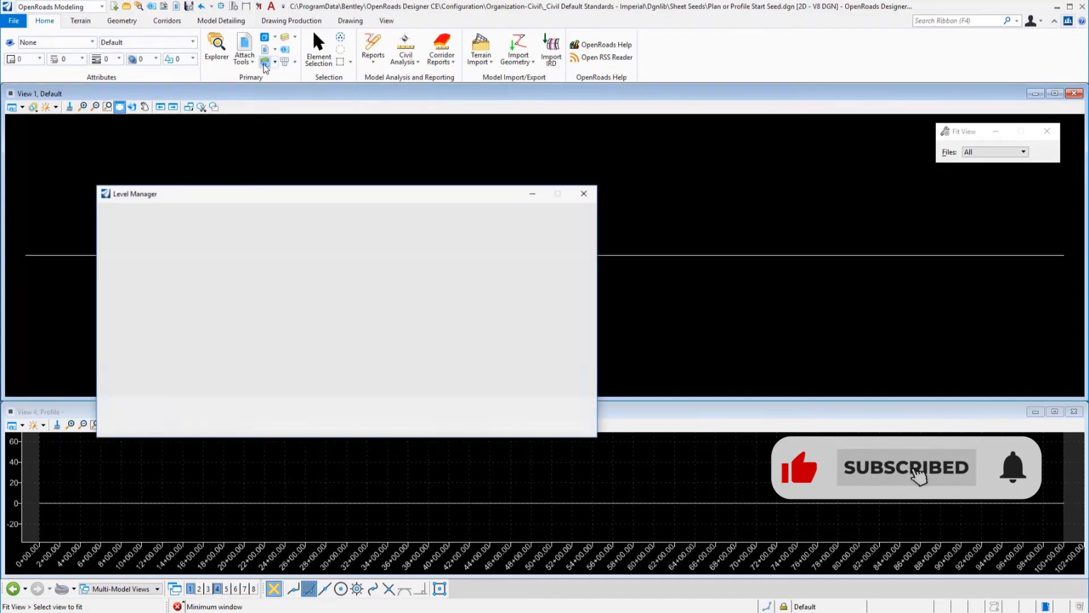
click(487, 243)
click(487, 243)
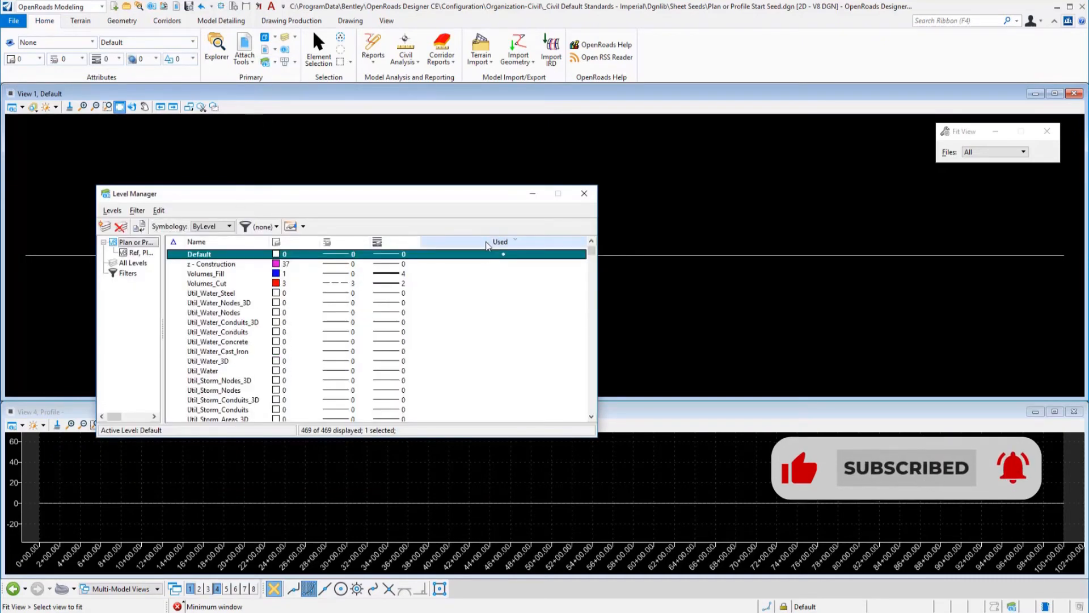
click(584, 193)
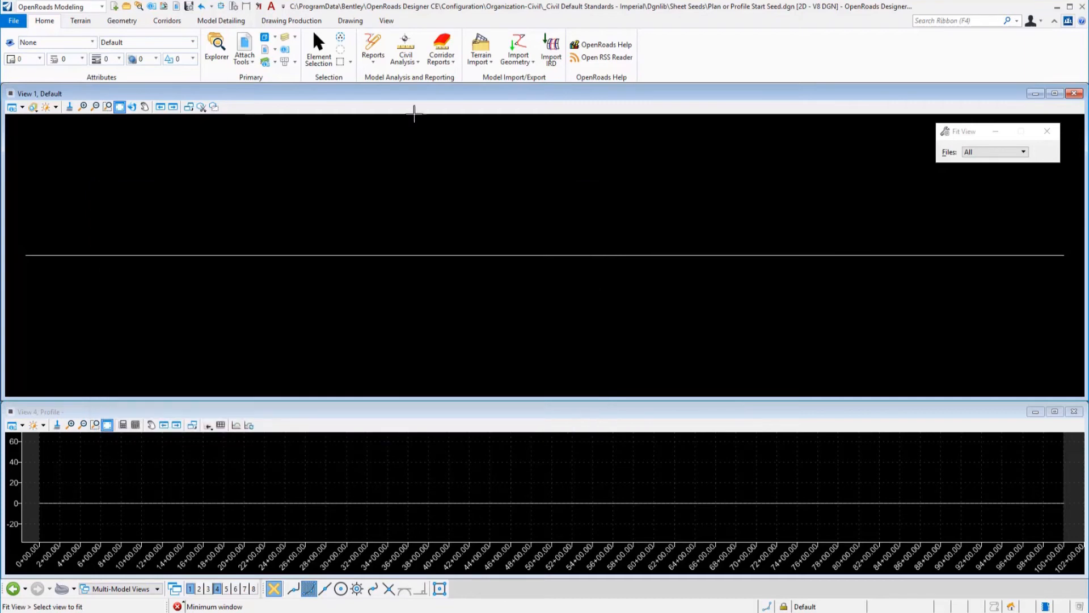
- Compress Plan or Profile Start Seed.dgn and save its settings
click(233, 7)
click(539, 353)
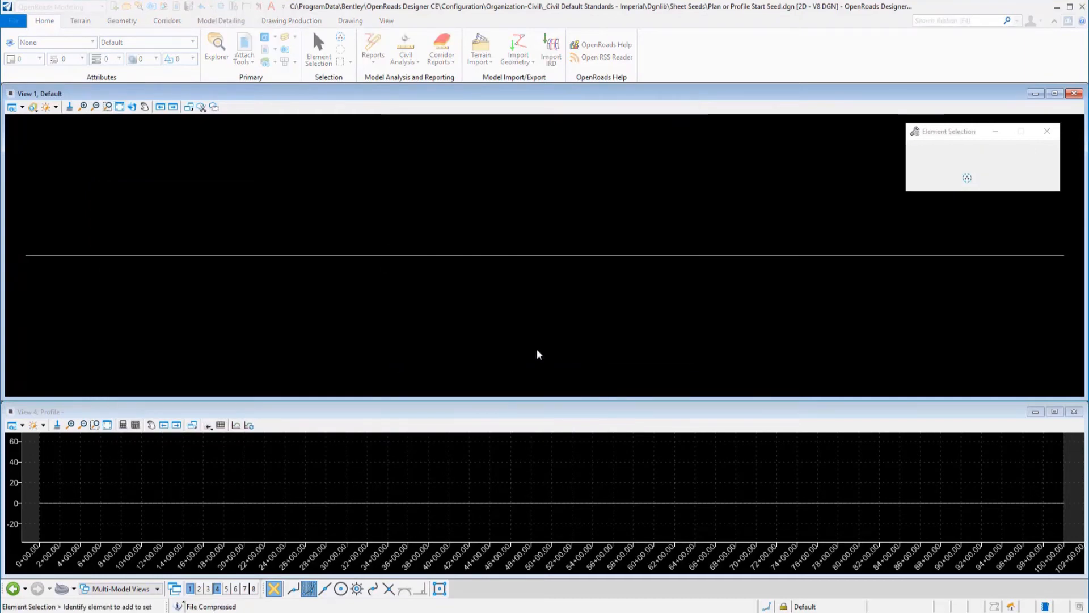
click(188, 7)
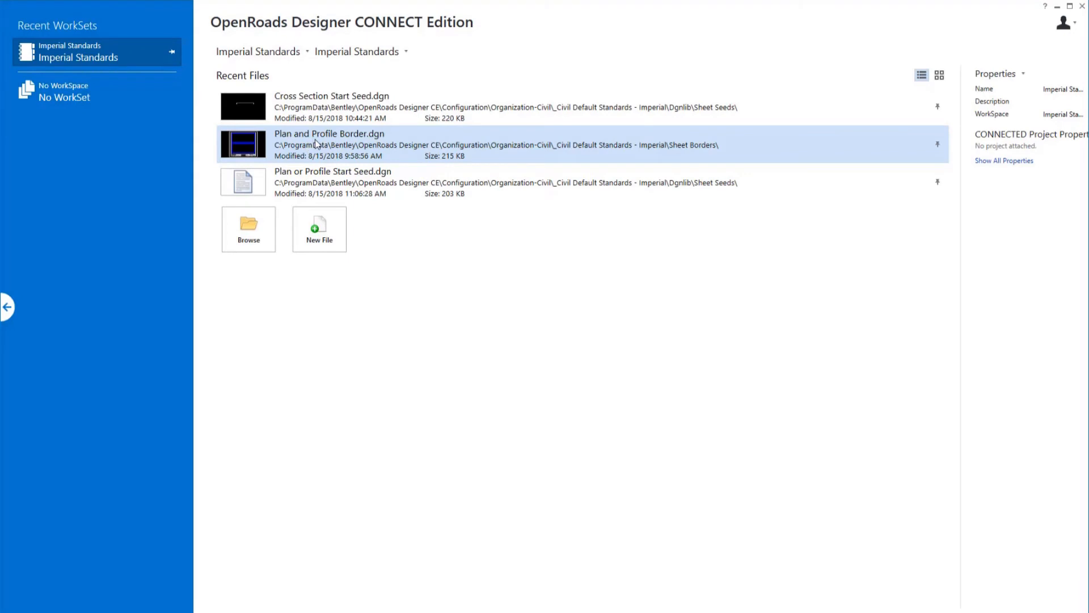
- Open the recent file Plan and Profile Border.dgn and activate its ANSI D - Plan model
click(317, 143)
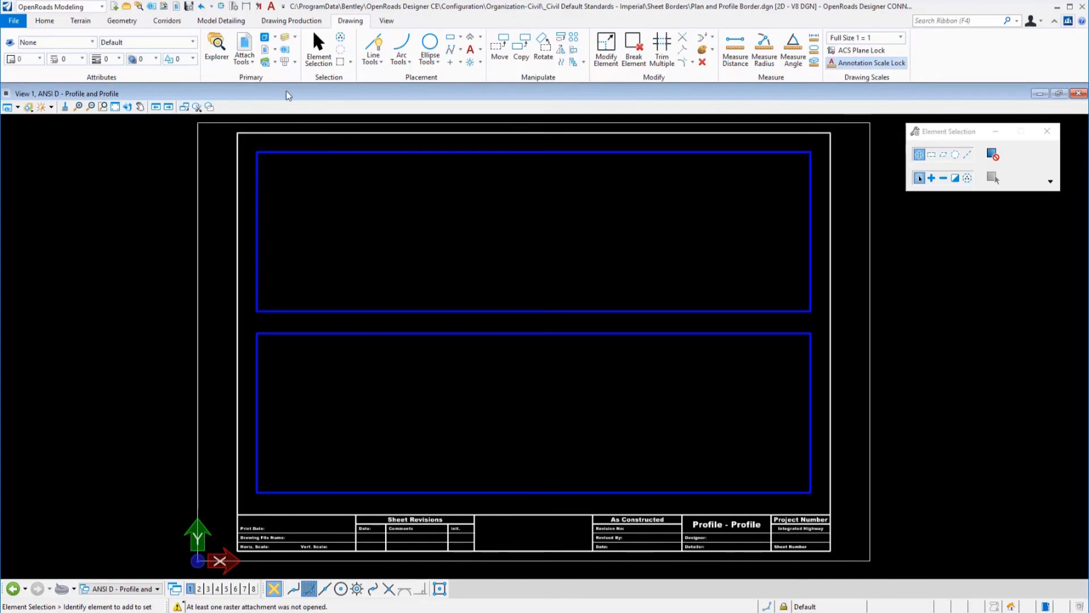
click(266, 37)
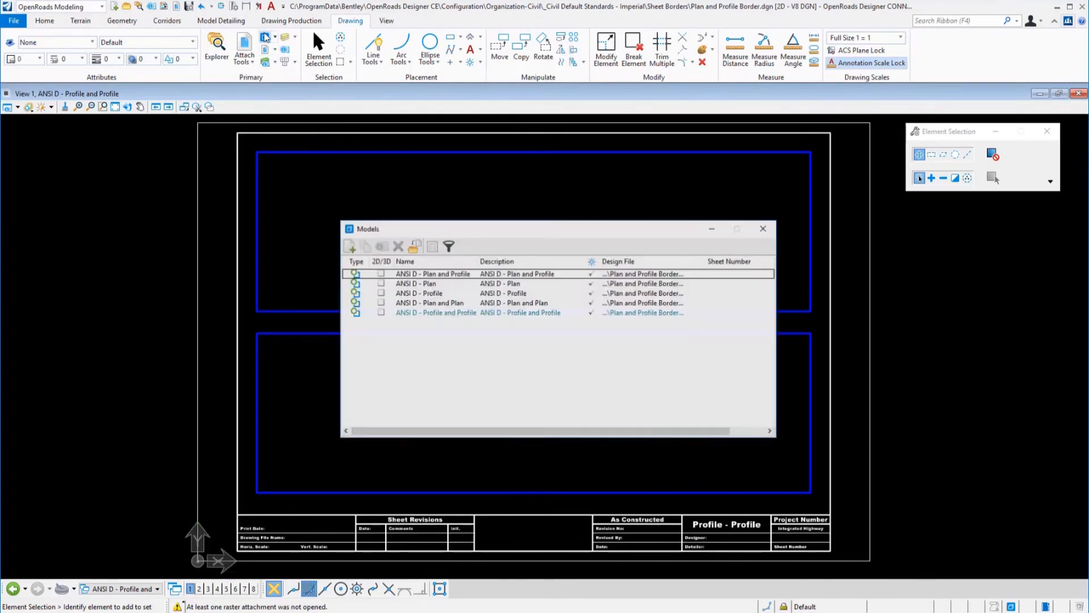
double_click(409, 283)
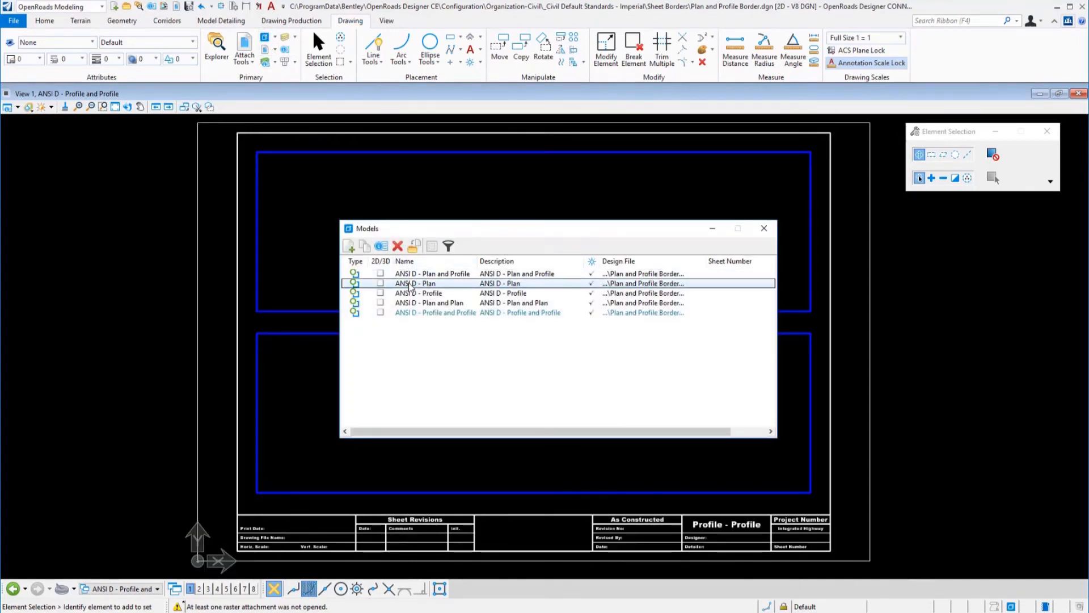
click(764, 228)
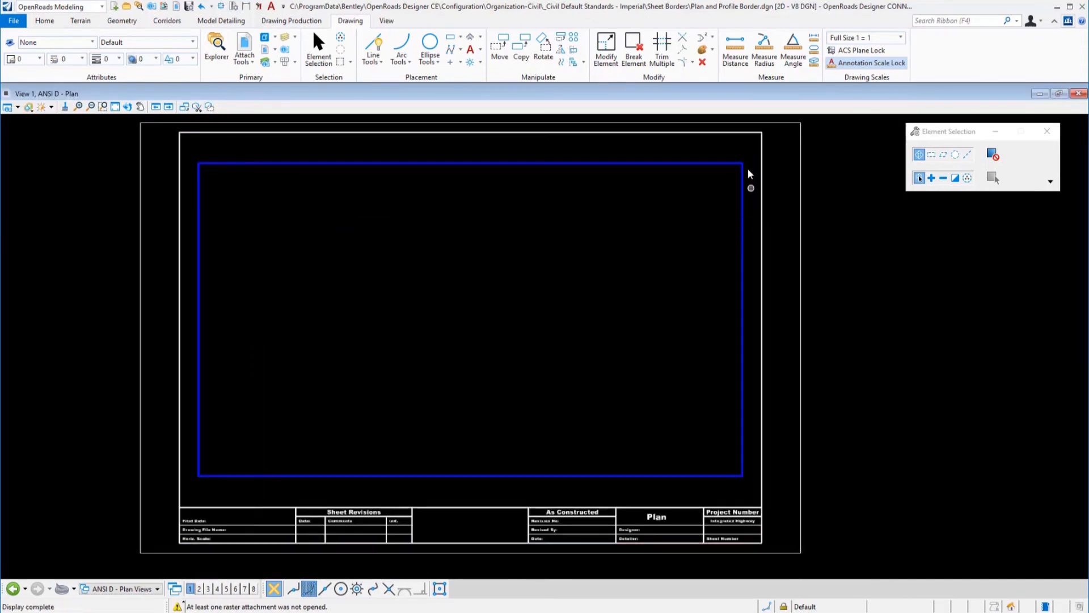
- Measure the width and height of the blue plan boundary on the ANSI D sheet border
click(735, 48)
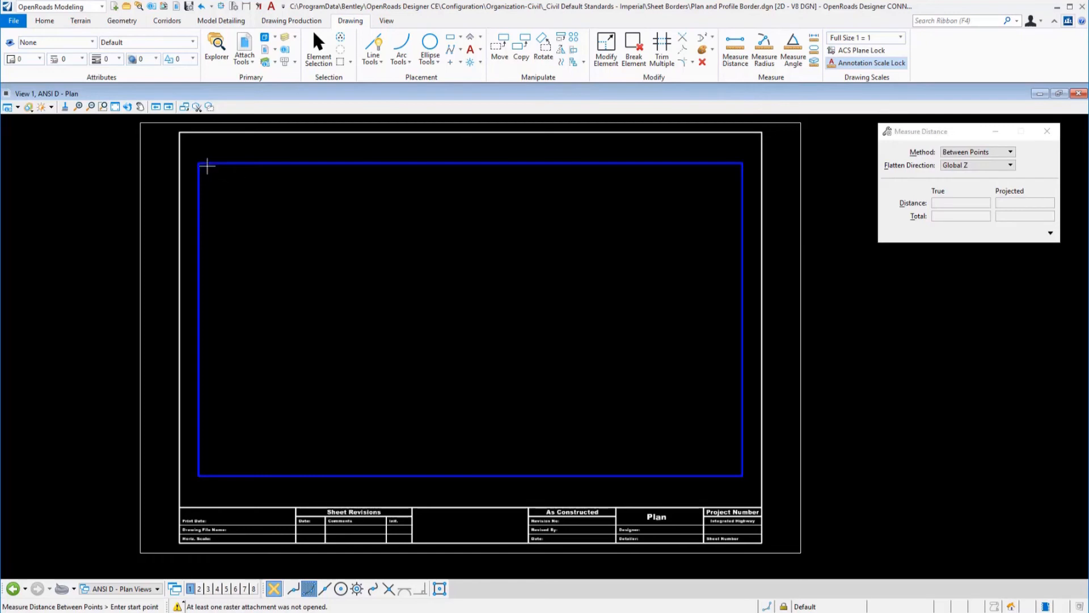
click(202, 151)
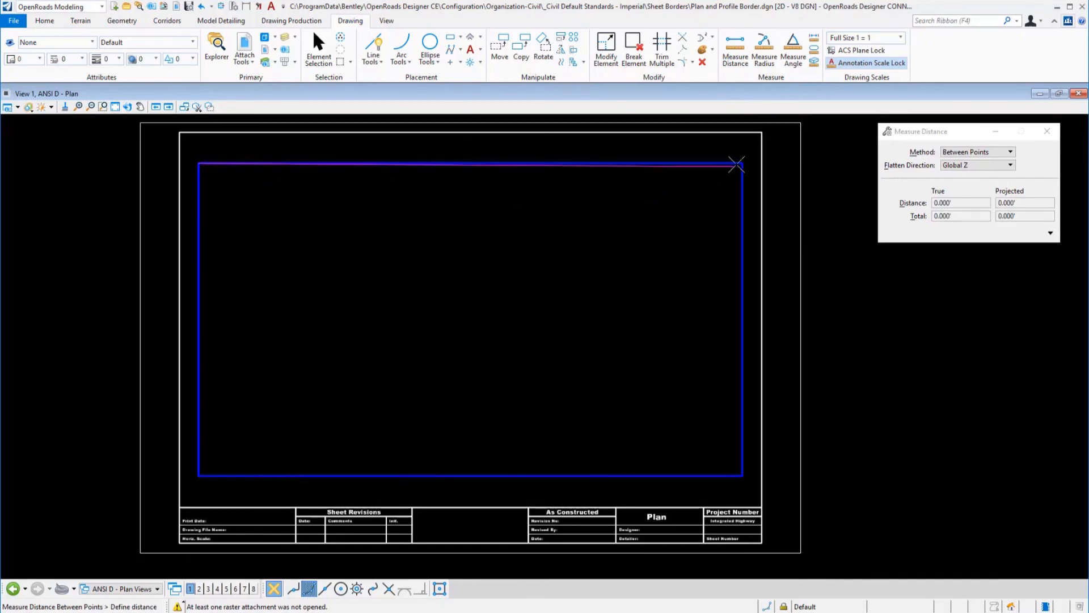
click(742, 164)
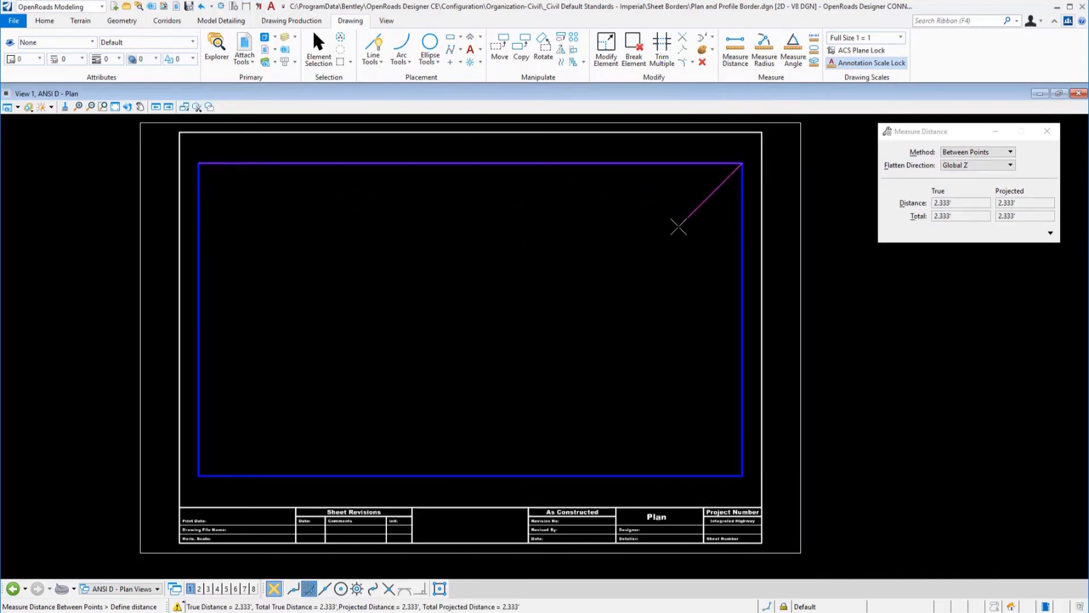
right_click(678, 227)
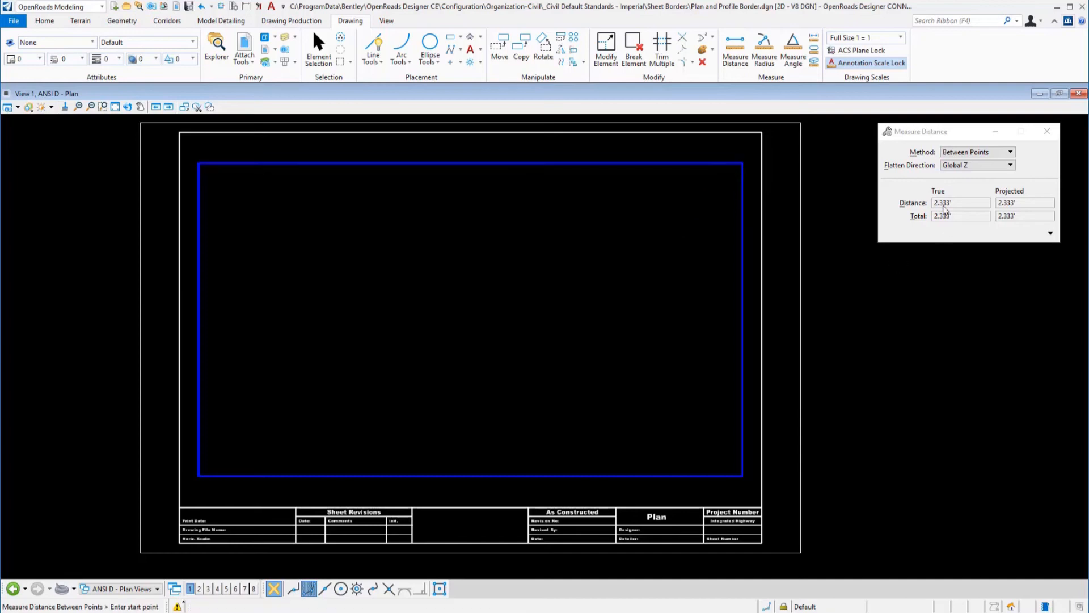
click(199, 164)
click(199, 475)
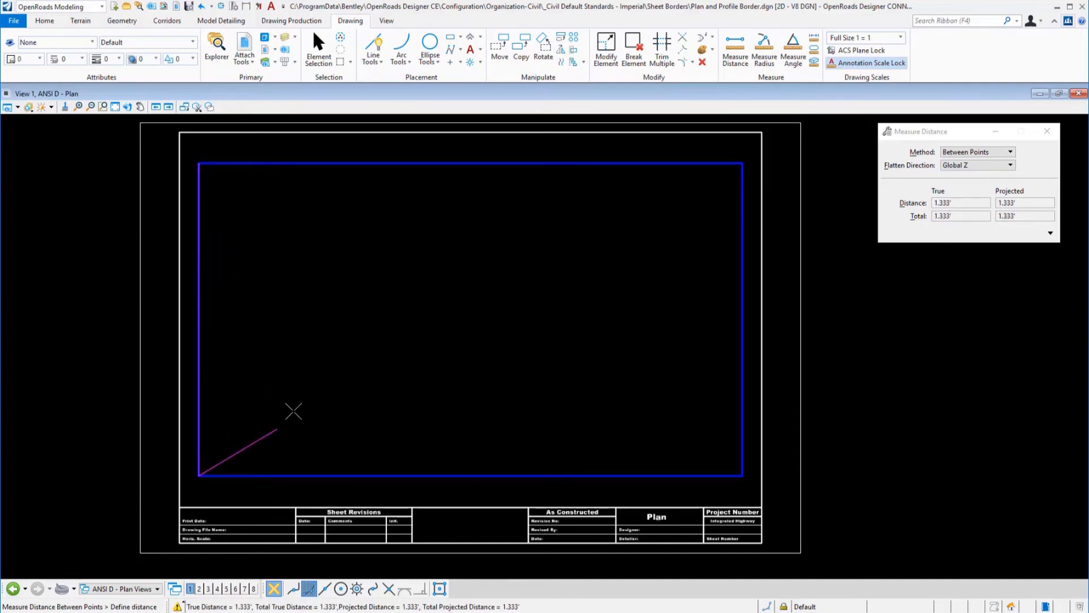
right_click(305, 401)
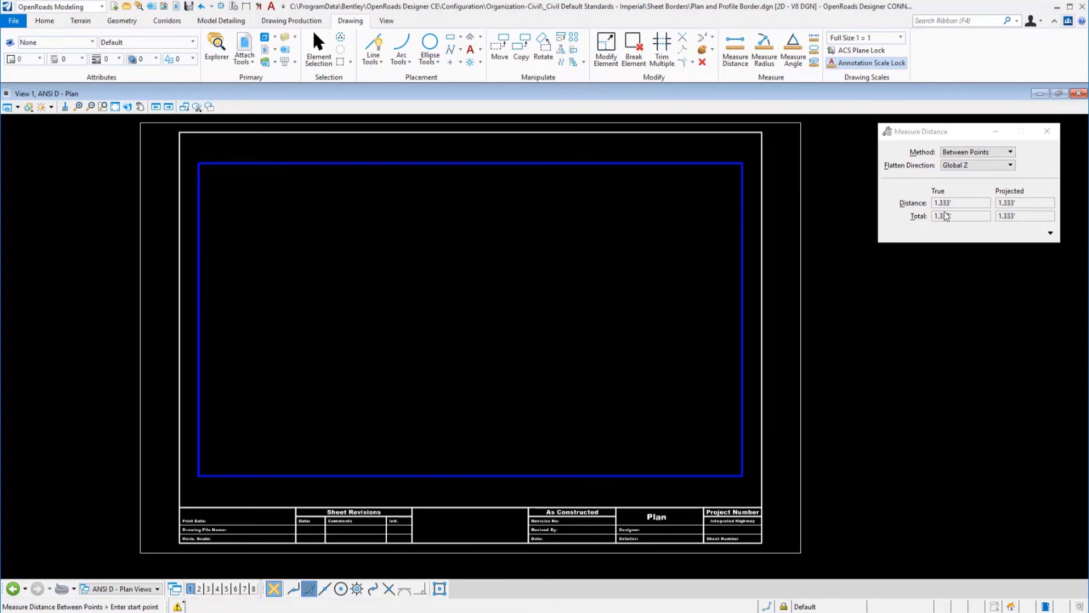
- In the file manager, duplicate Plan or Profile Start Seed.dgn and rename the copy Plan Sheet Seed - 50 Scale.dgnlib
key(alt+Tab)
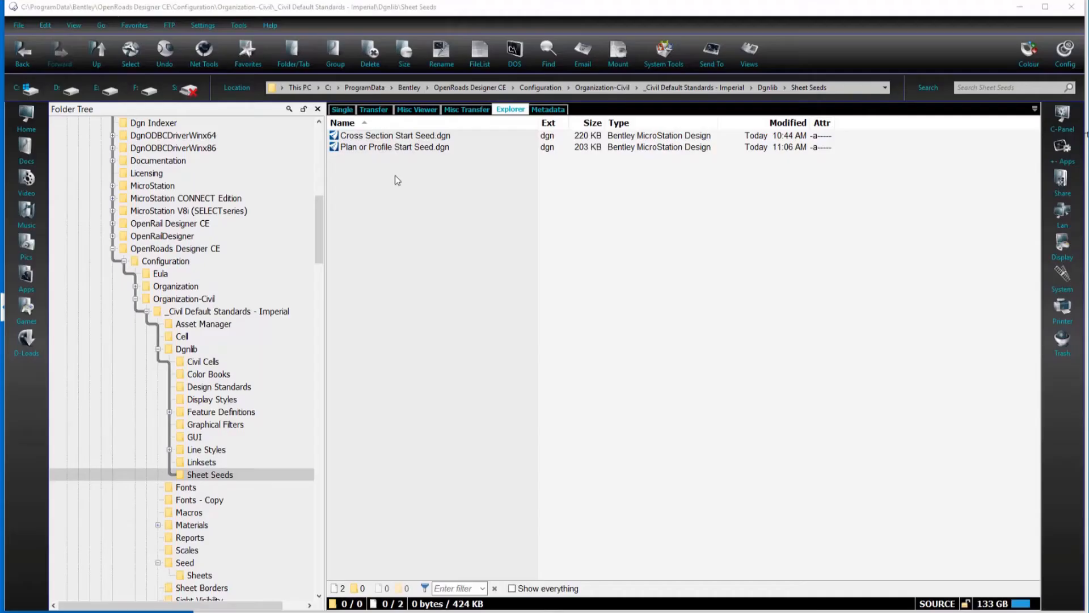
right_click(399, 149)
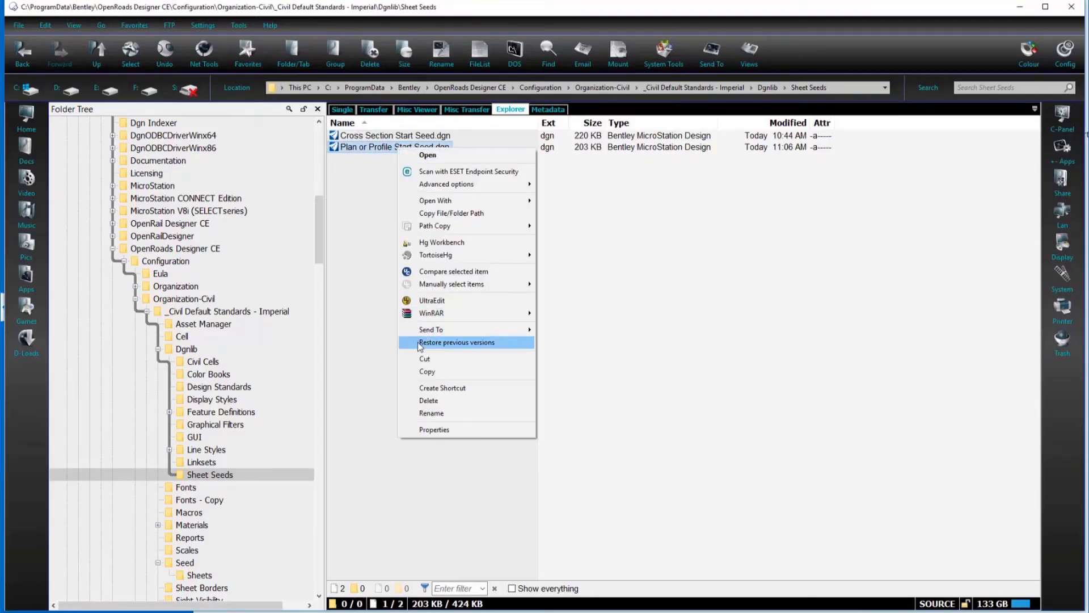
click(425, 372)
right_click(403, 273)
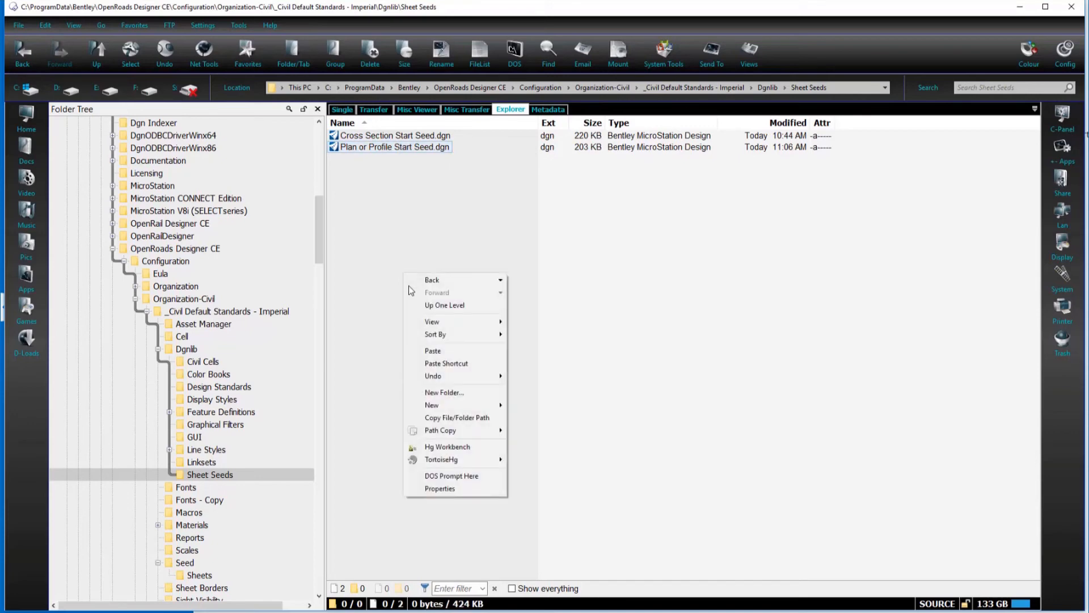
click(429, 350)
right_click(444, 159)
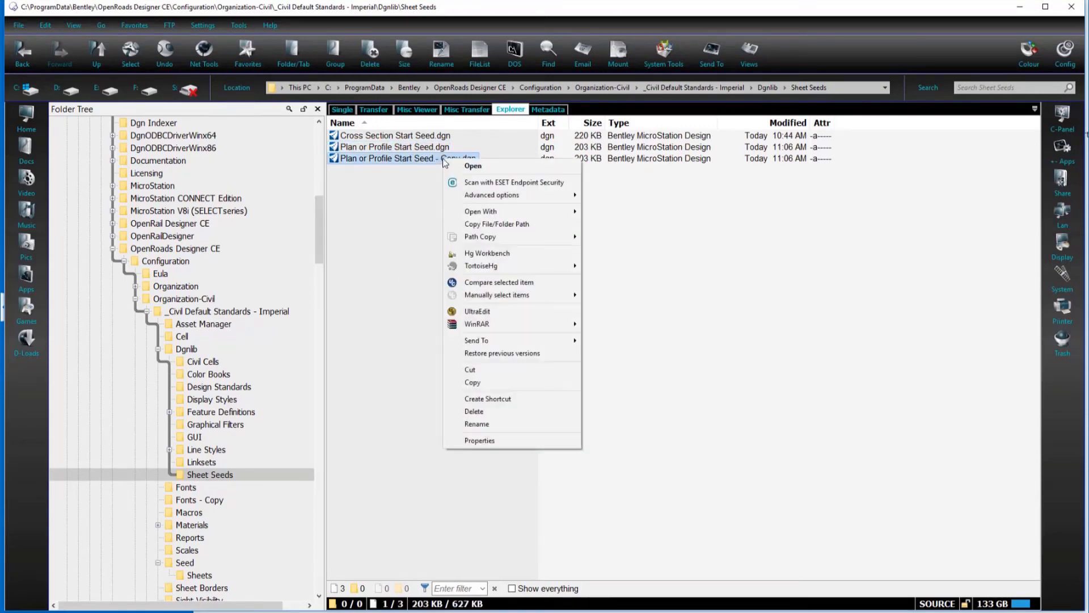
click(477, 424)
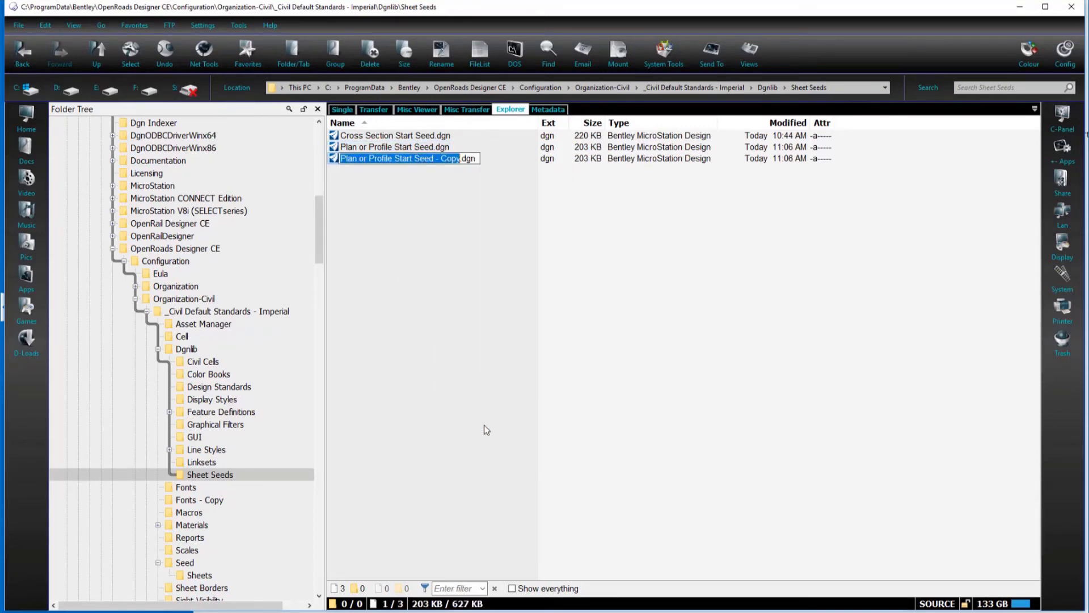
text(Plan Sheet Seed - 50 Scale.dgnlib)
key(Return)
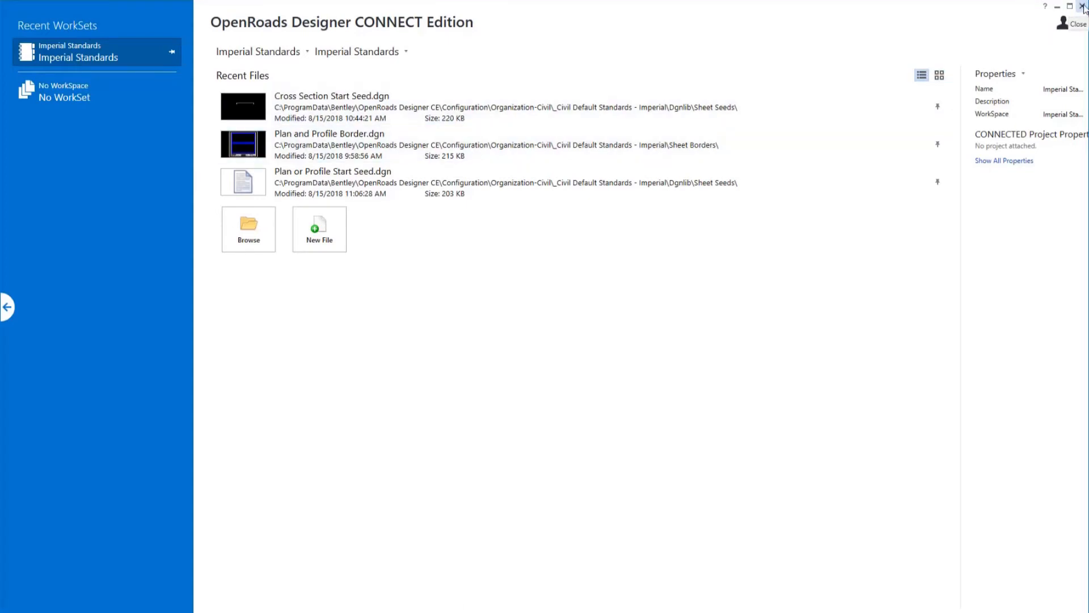
- Restart OpenRoads Designer and open Plan Sheet Seed - 50 Scale.dgnlib from the Sheet Seeds folder
click(1083, 7)
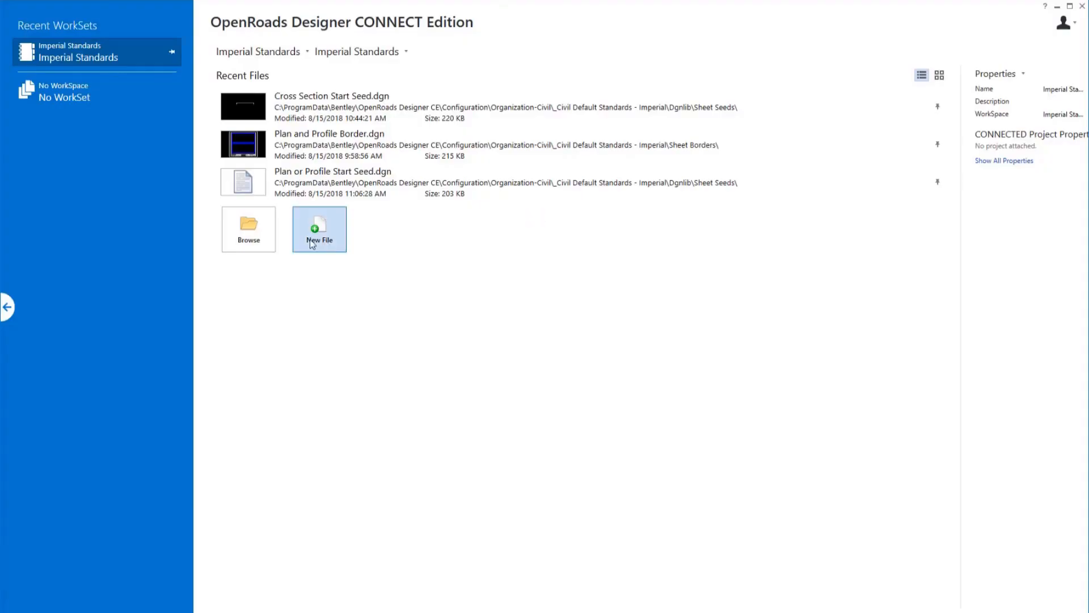
click(256, 233)
click(475, 376)
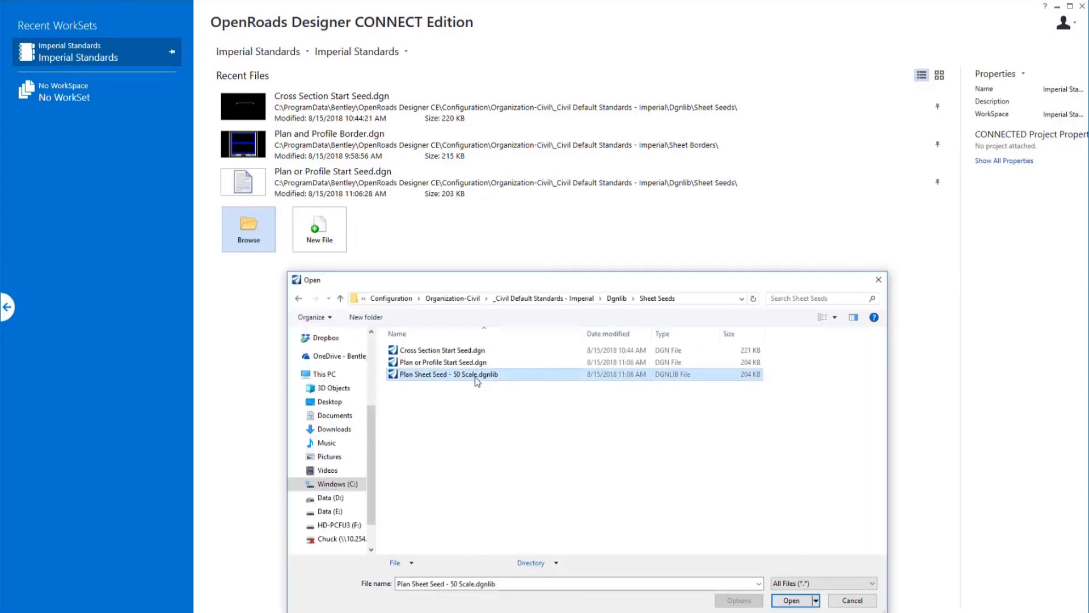
click(798, 603)
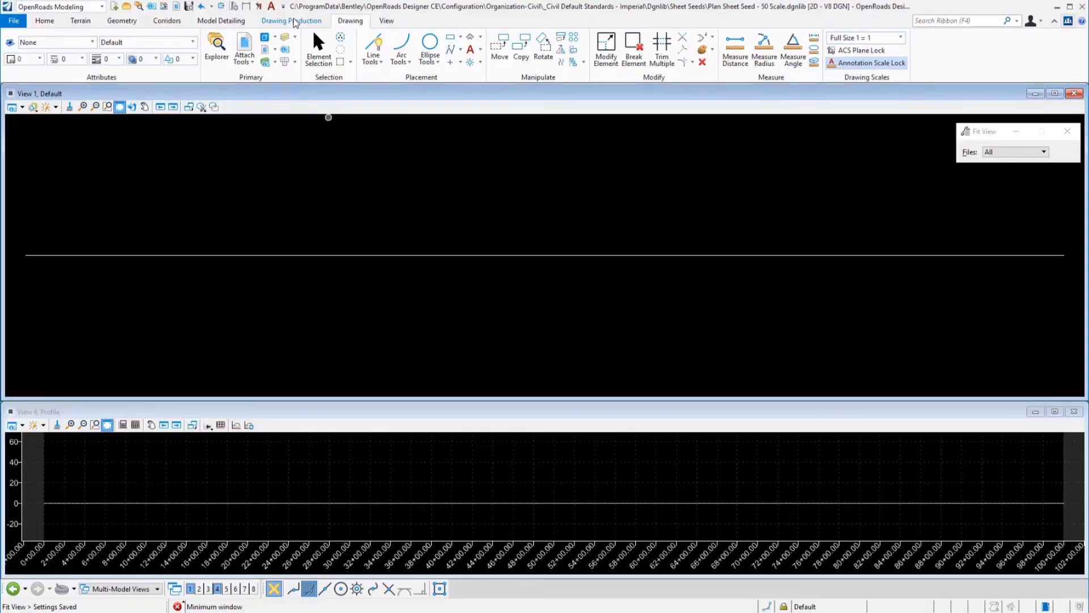
- Start placing a civil plan named boundary with the detail scale set to 1"=50'
click(295, 21)
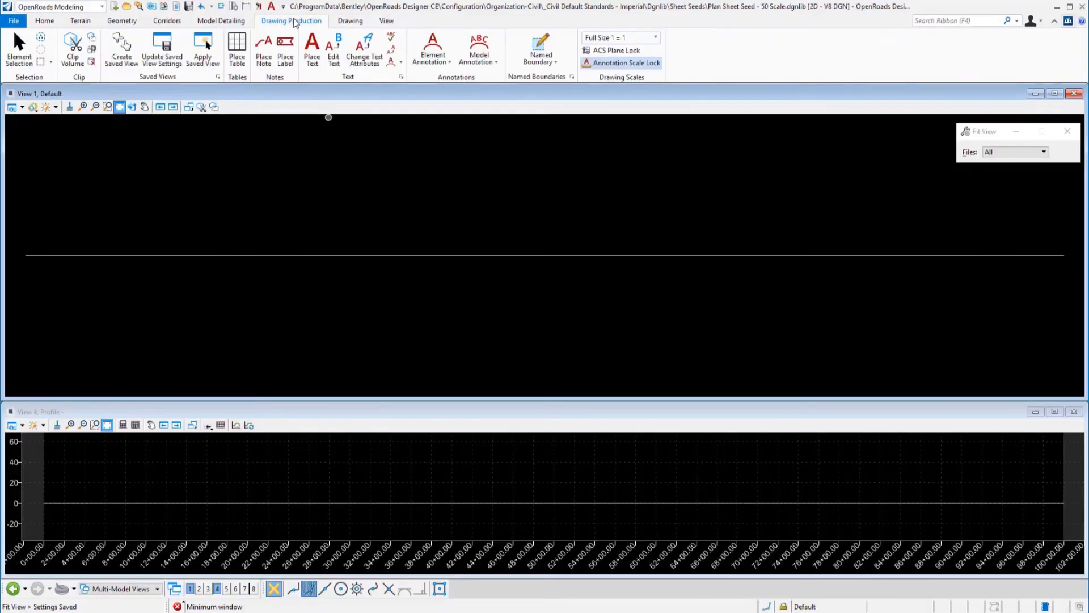
click(541, 45)
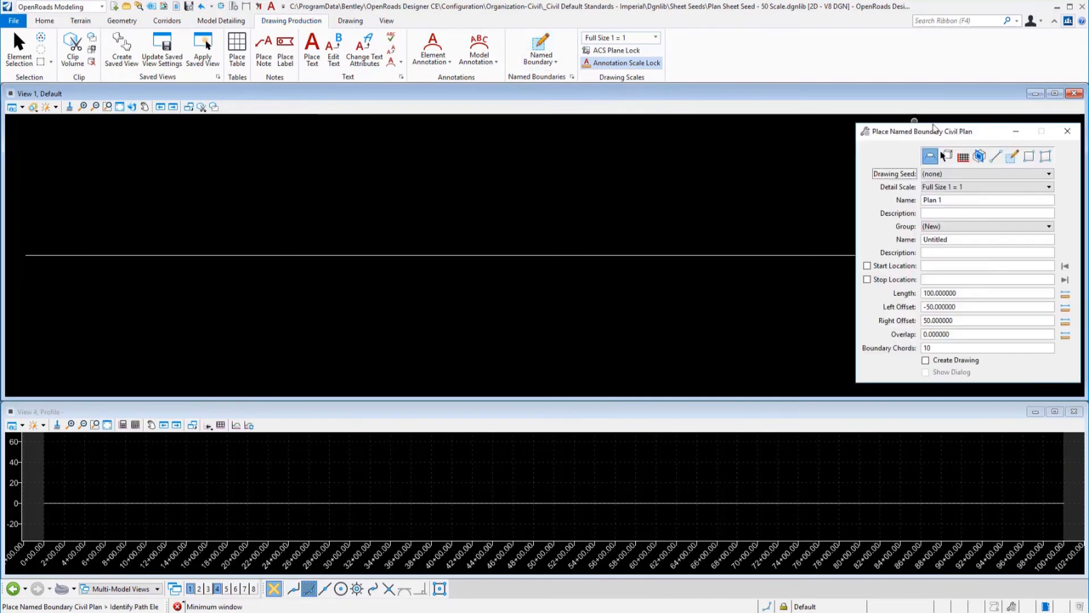
drag(948, 138, 823, 138)
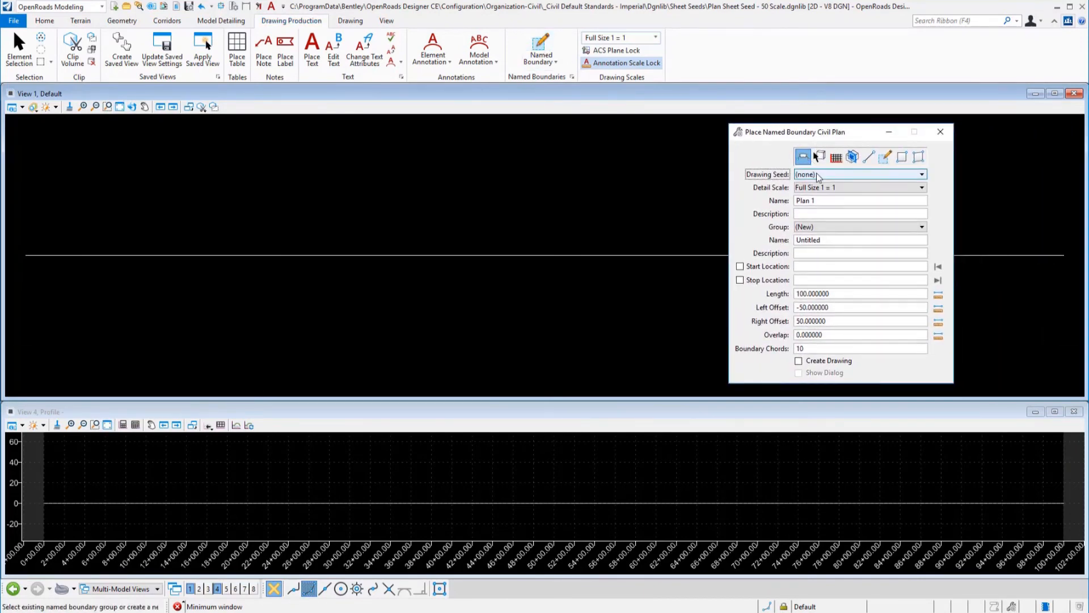
click(820, 189)
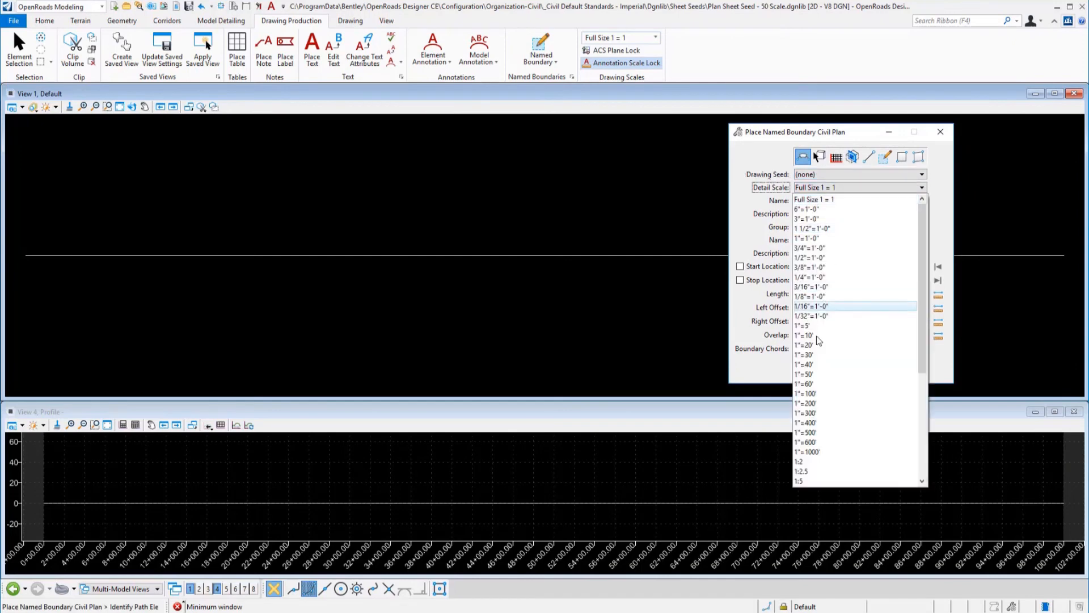
click(816, 376)
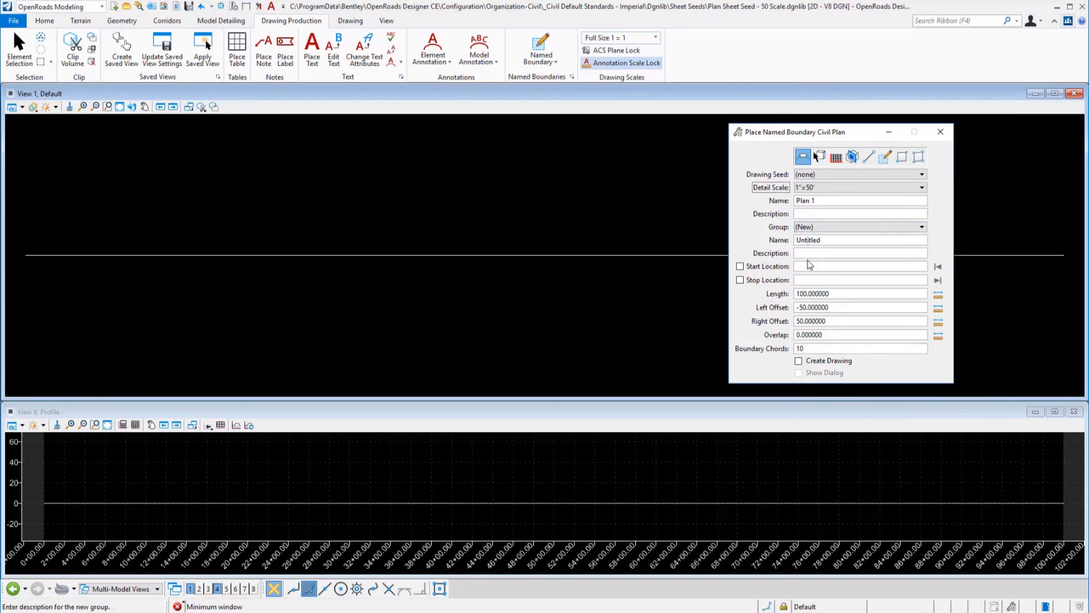
- Set the boundary length to 1400, left offset to -400 and right offset to 400, and enable Create Drawing
double_click(817, 294)
text(1400)
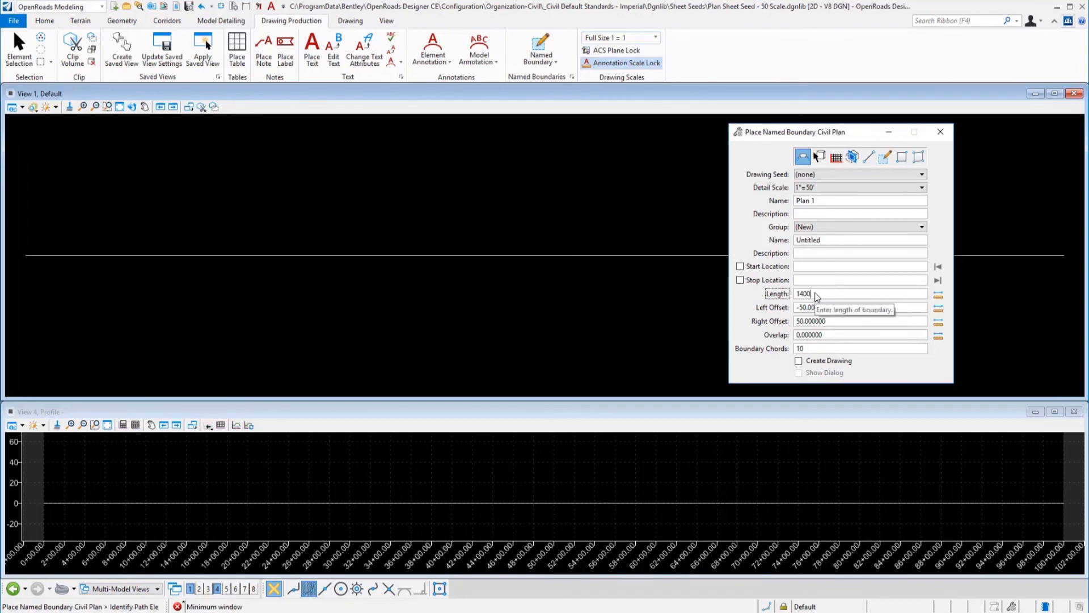
key(Tab)
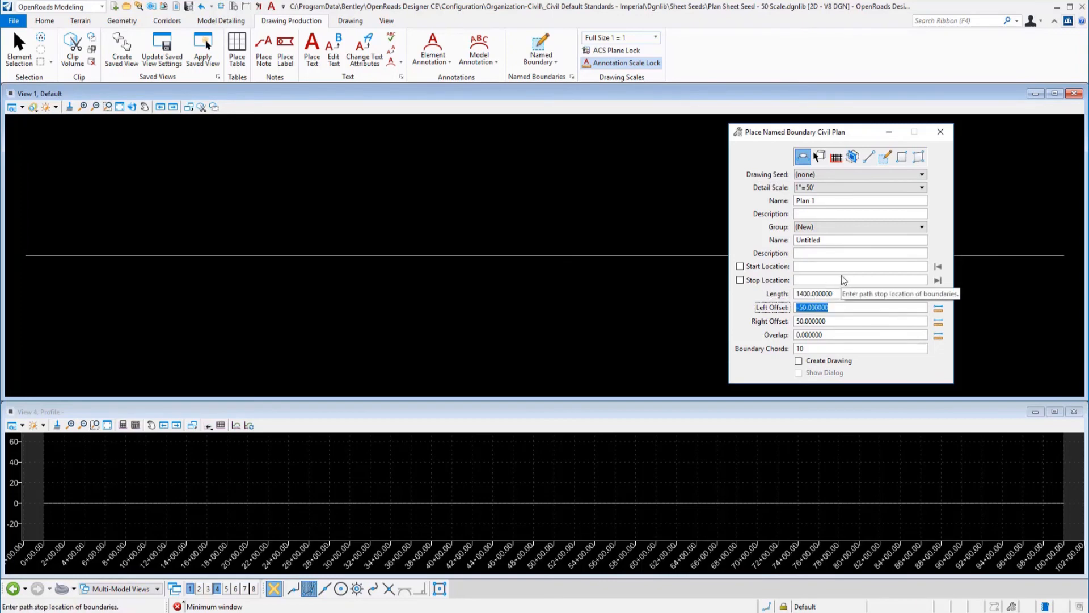
text(-400)
key(Tab)
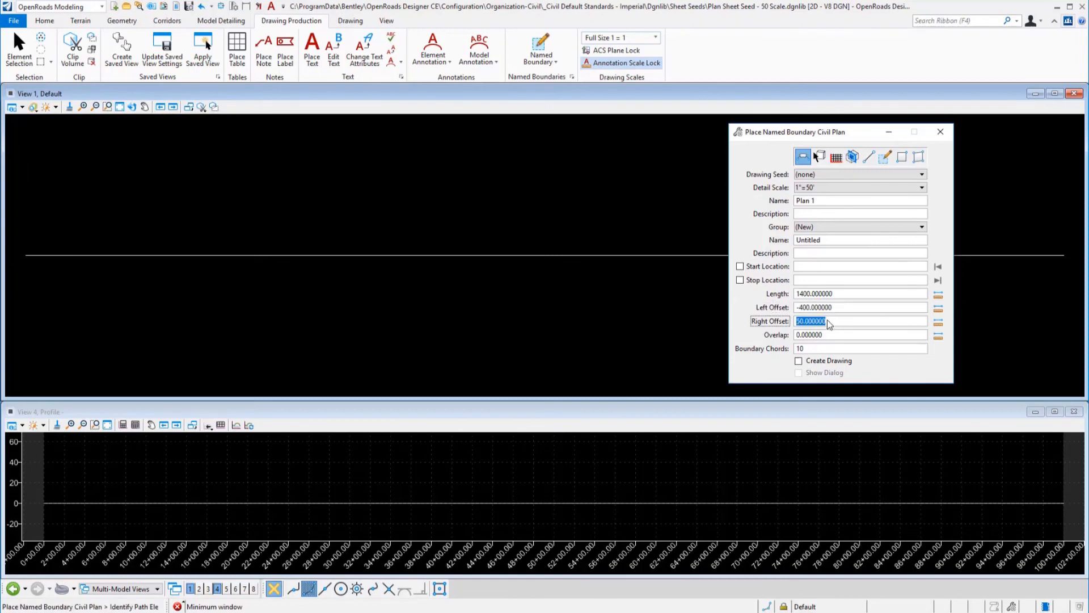
text(400)
key(Tab)
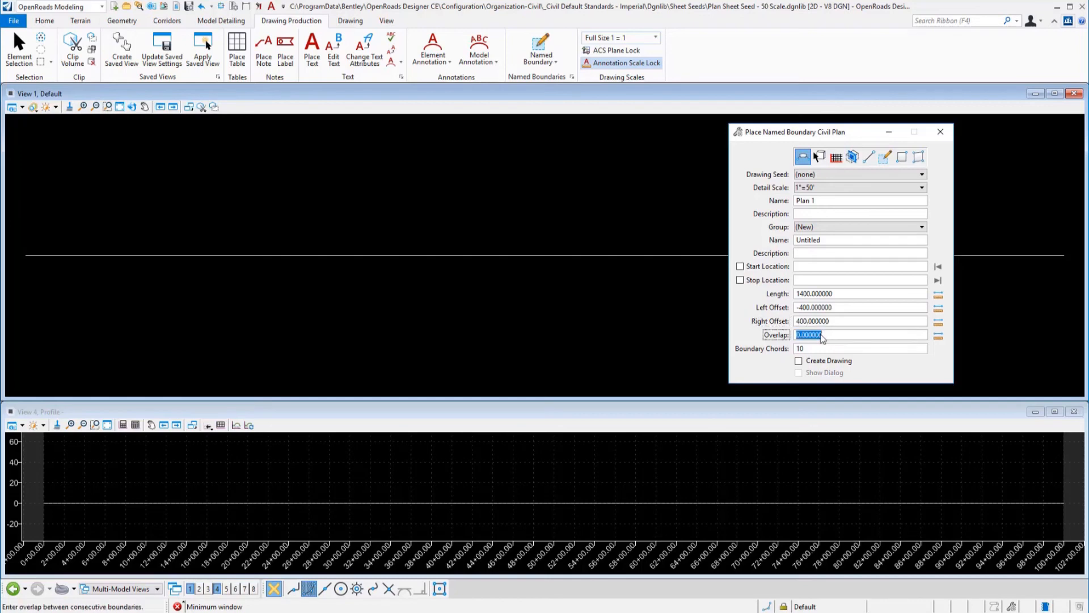
click(799, 361)
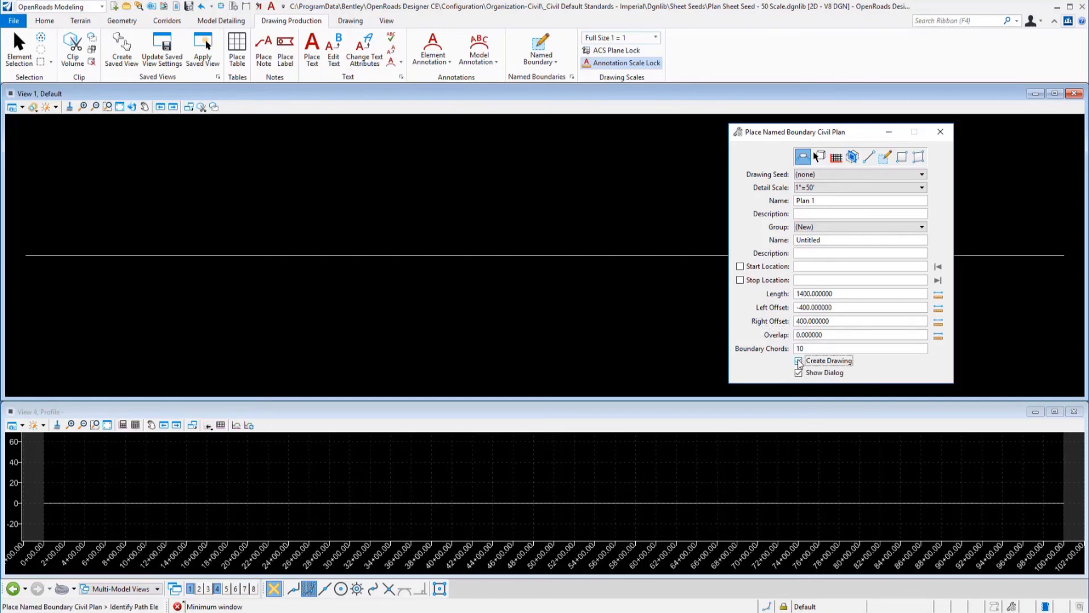
- Place one named boundary along the horizontal alignment, starting at its beginning station 0+00.00
click(809, 268)
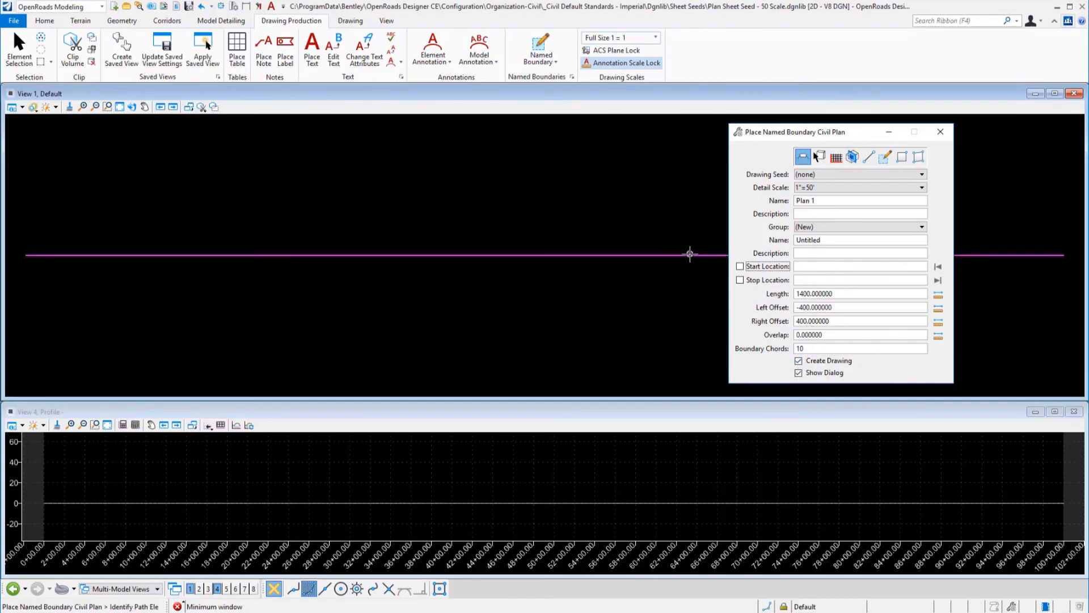
click(690, 254)
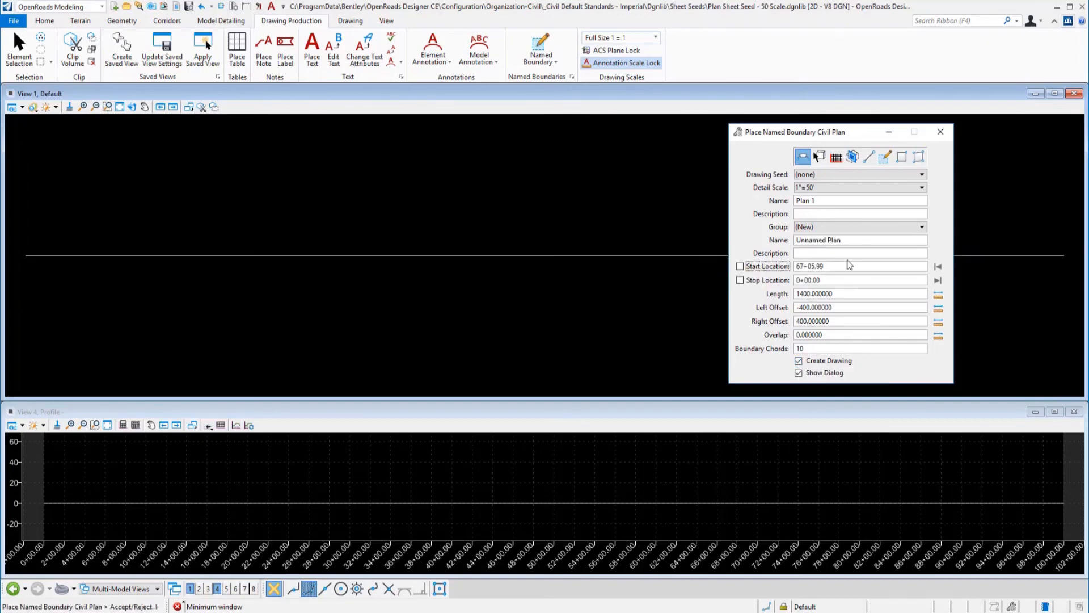
click(937, 266)
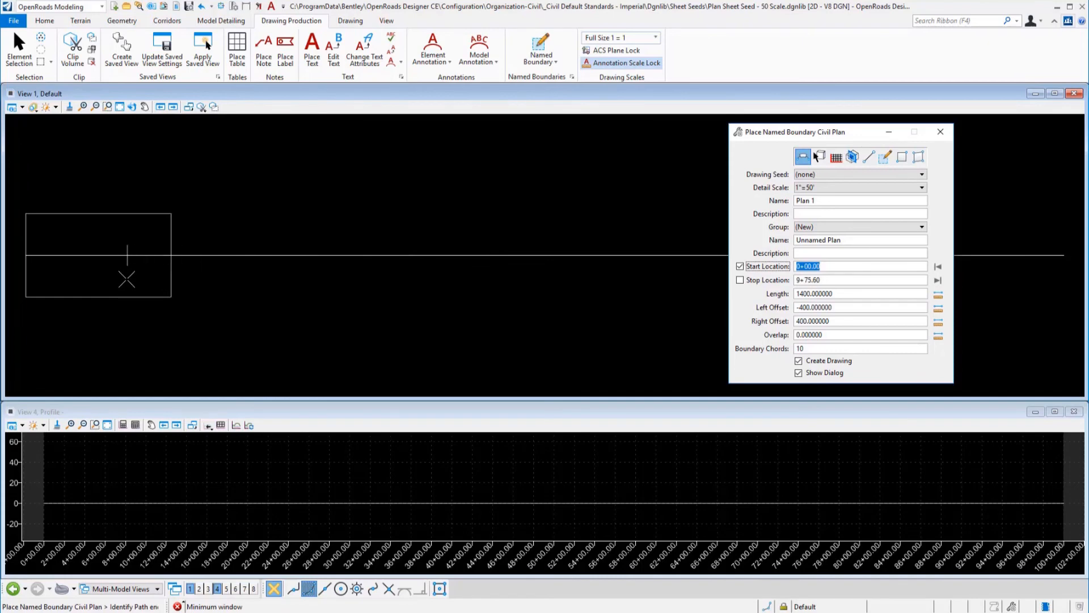
click(130, 256)
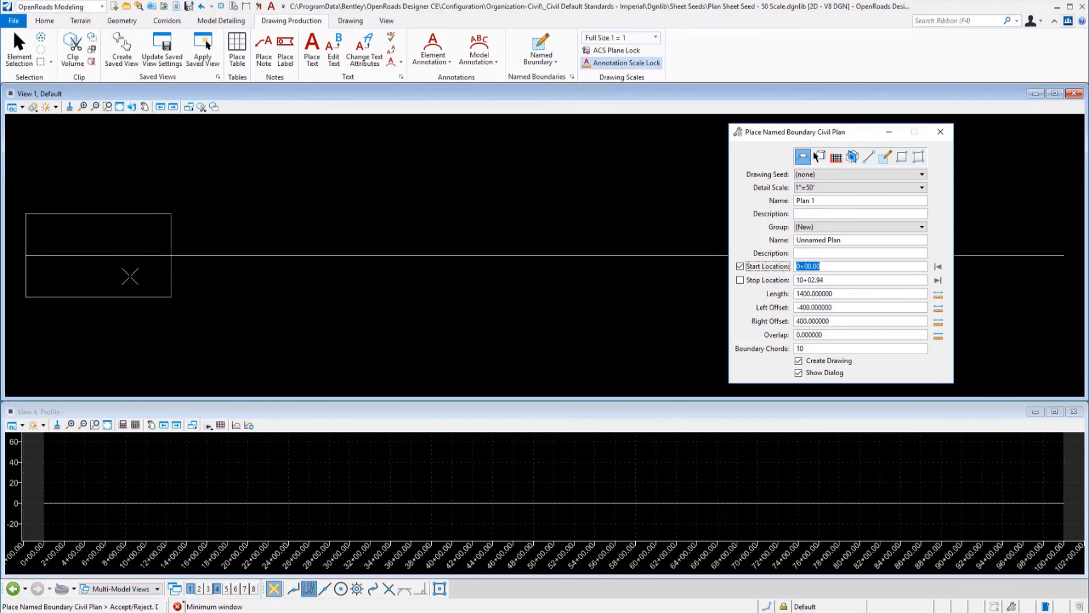
click(130, 276)
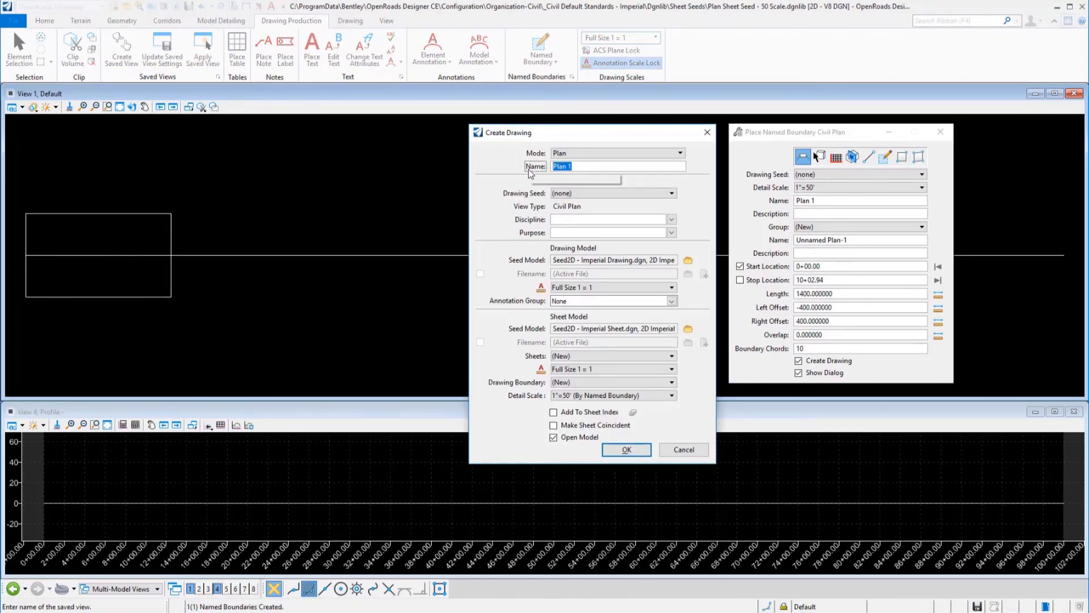
- Name the new drawing ANSI D Plan Sheet - 50 Scale, with discipline Civil and purpose Plan View
text(ANSI D Plan Sheet - 50 Scale)
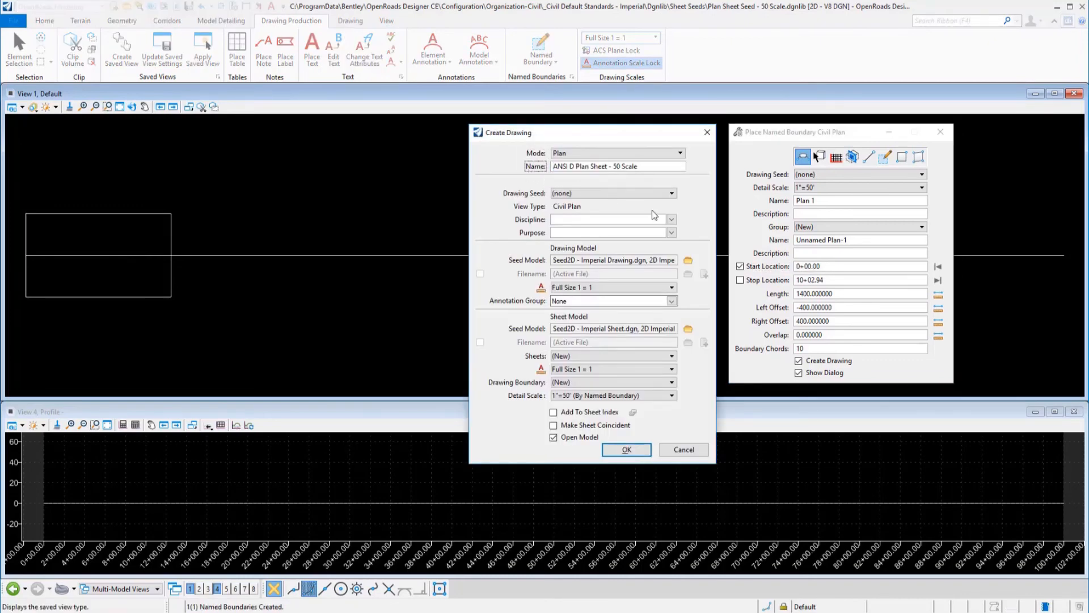
click(671, 220)
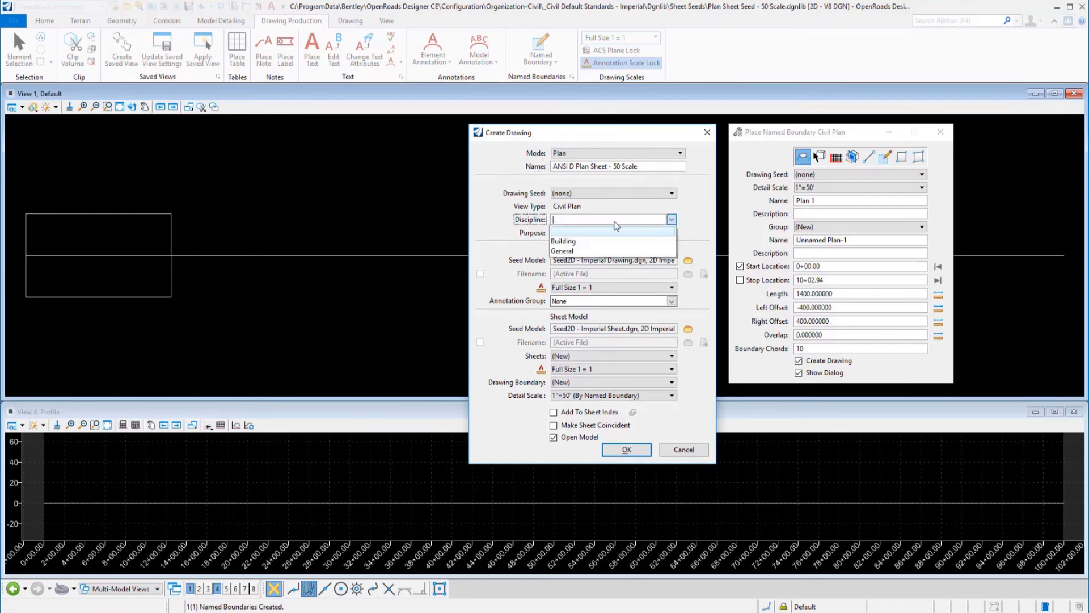
text(Civil)
key(Tab)
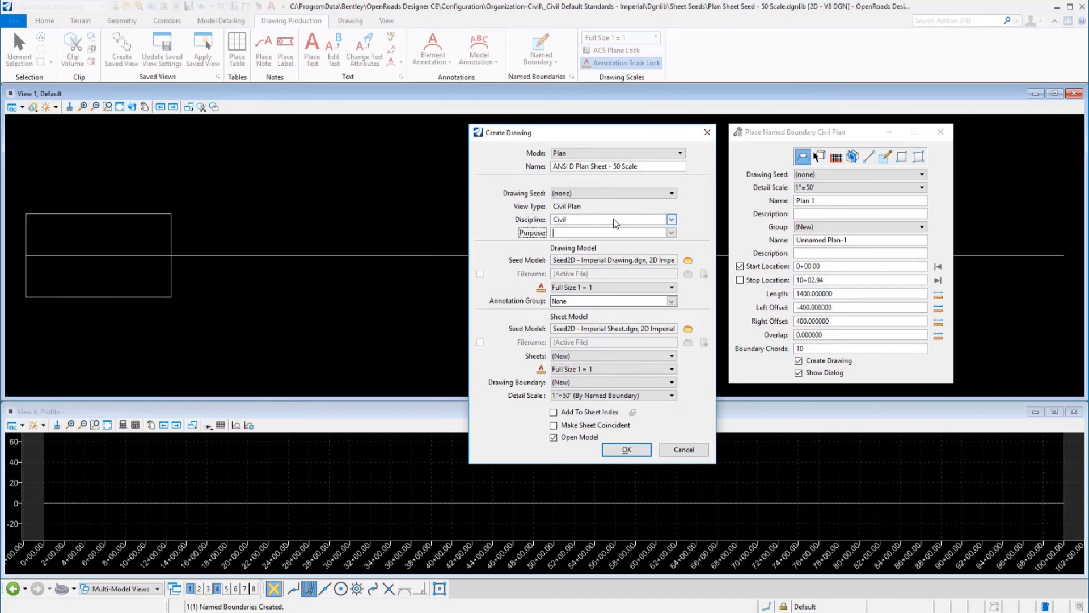
click(671, 233)
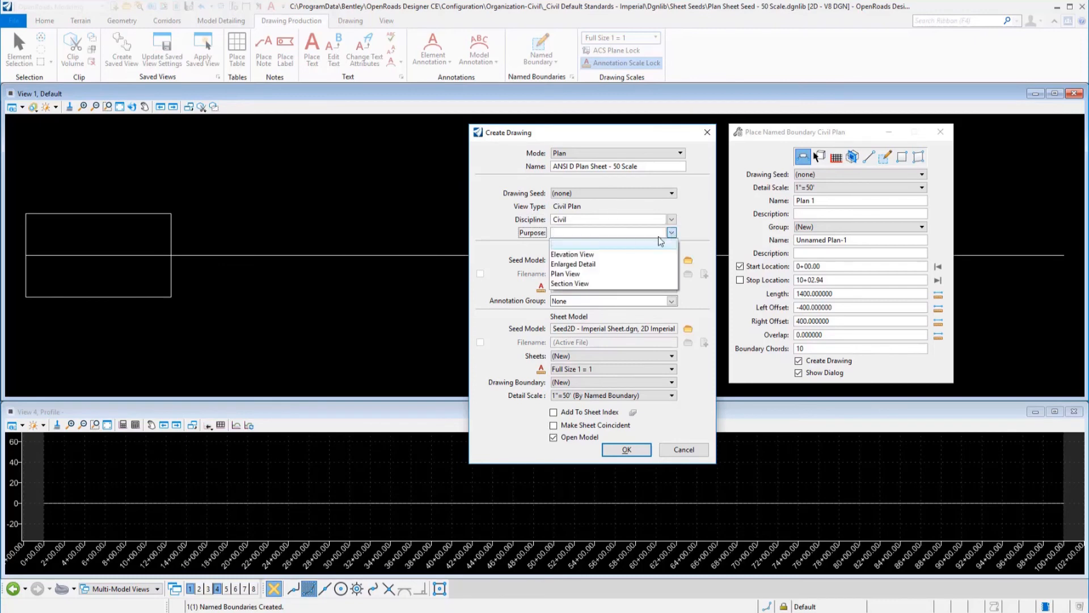
click(581, 273)
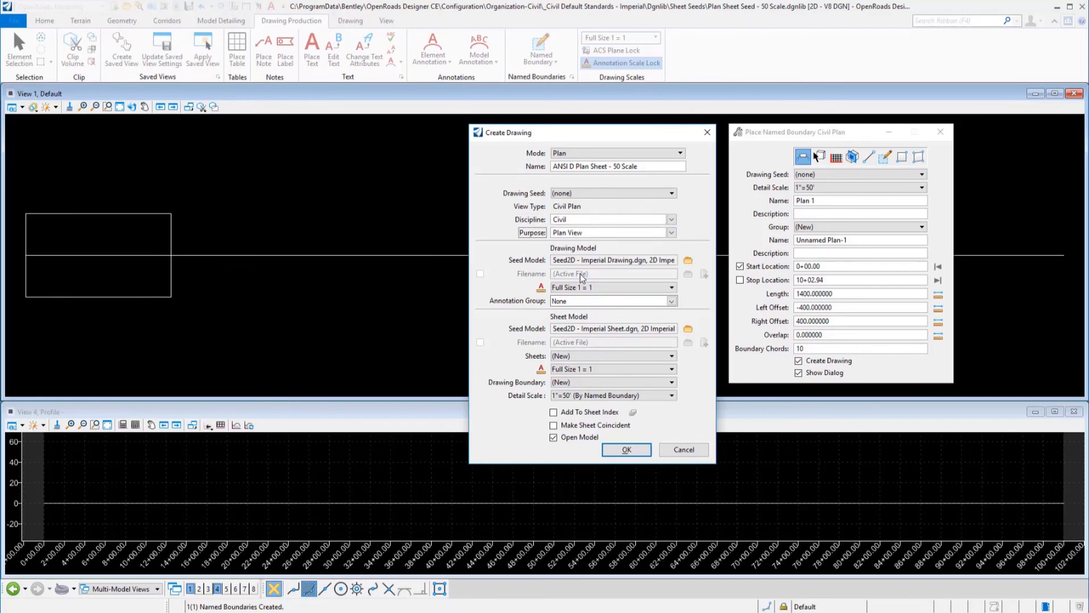
- Set the drawing model's annotation scale to 1"=50', keep the annotation group at None, and create the drawing and sheet models
click(668, 288)
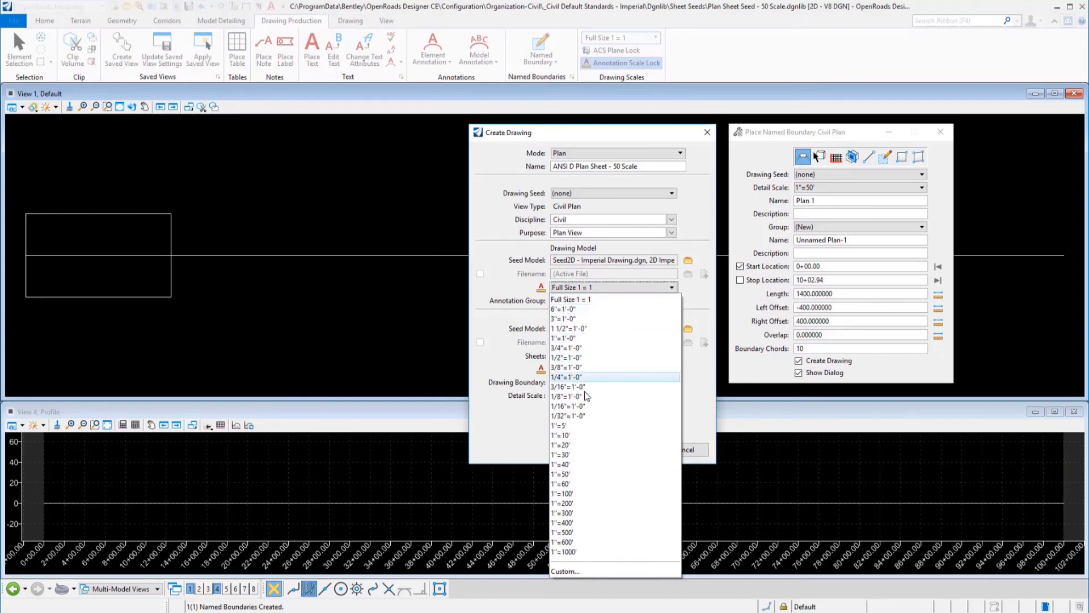
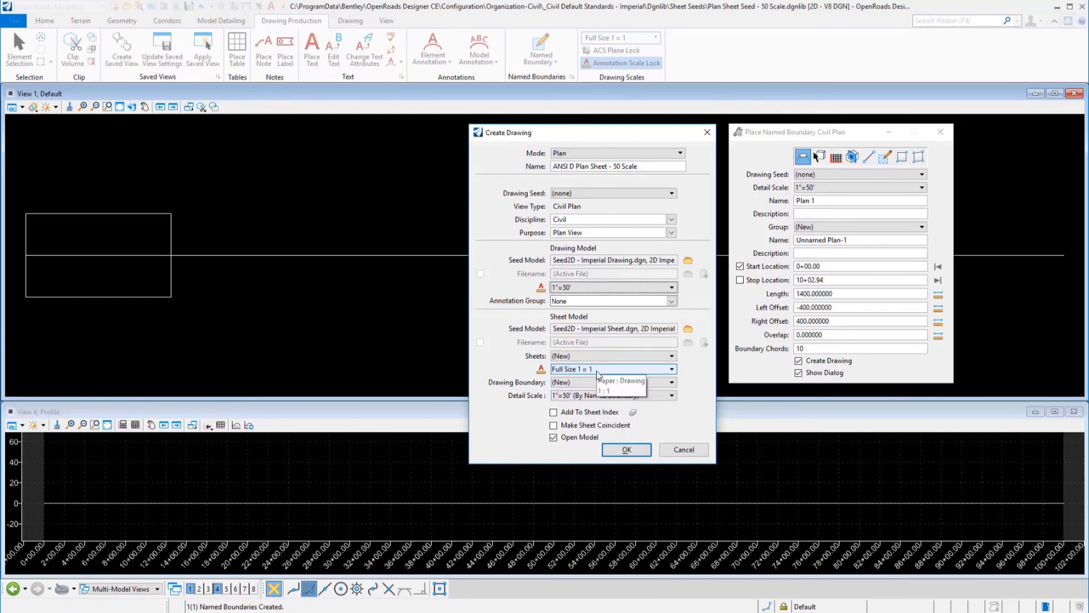
click(672, 301)
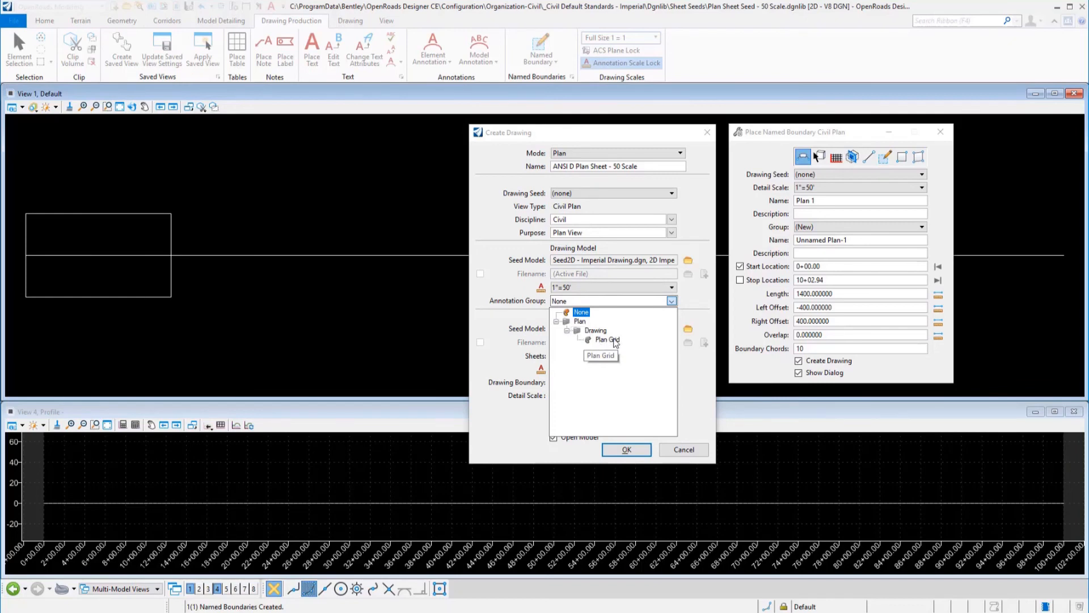
click(691, 364)
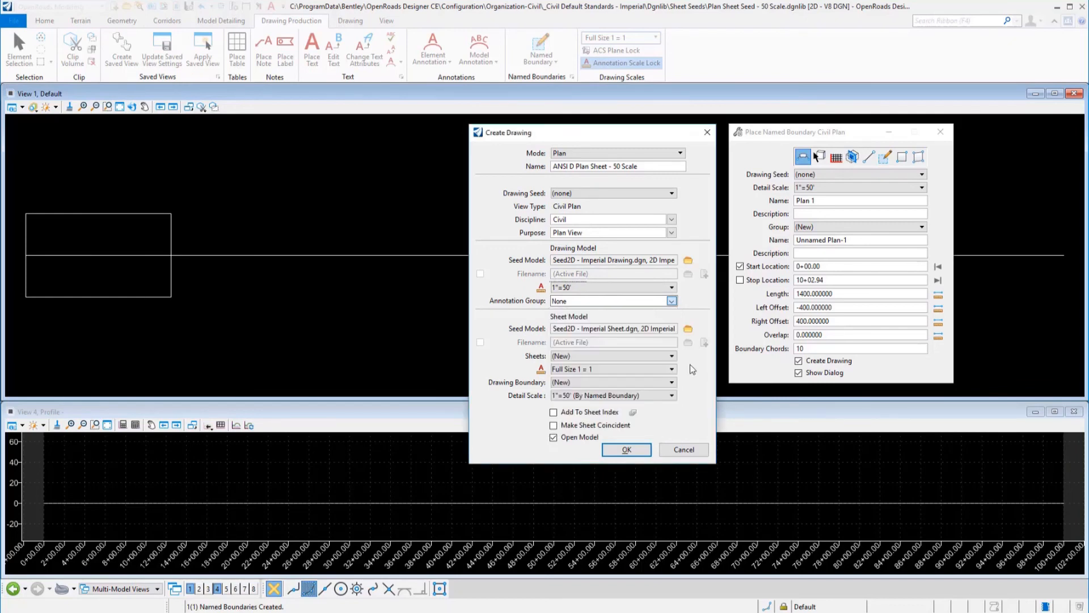
click(626, 449)
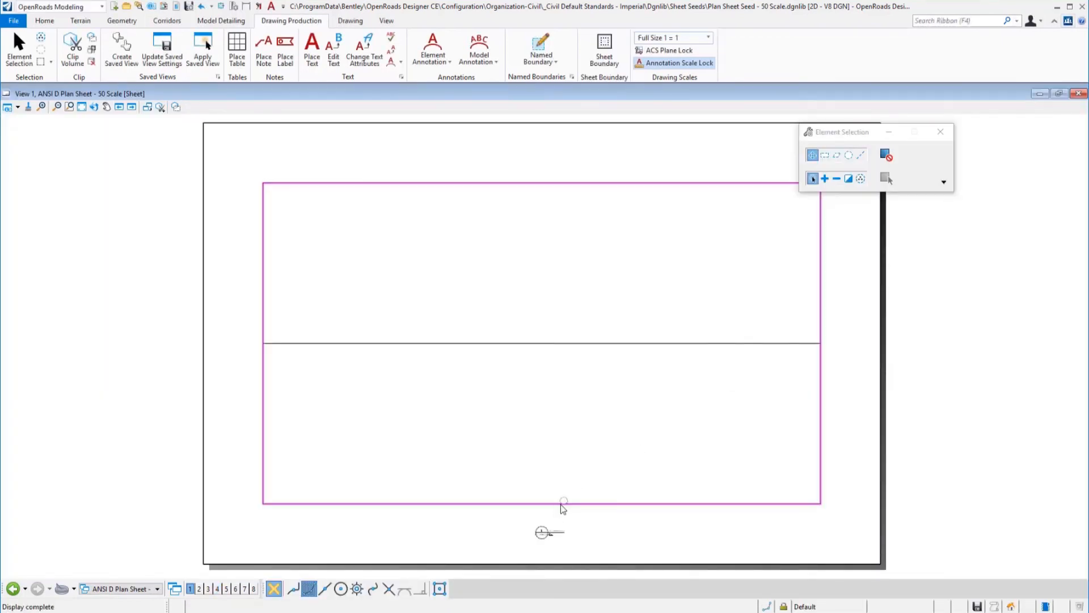
- Move the drawing title callout from below the plan view to outside the sheet's left edge
click(531, 532)
mouse_move(530, 533)
mouse_down()
mouse_move(323, 487)
mouse_move(195, 403)
mouse_move(164, 349)
mouse_up()
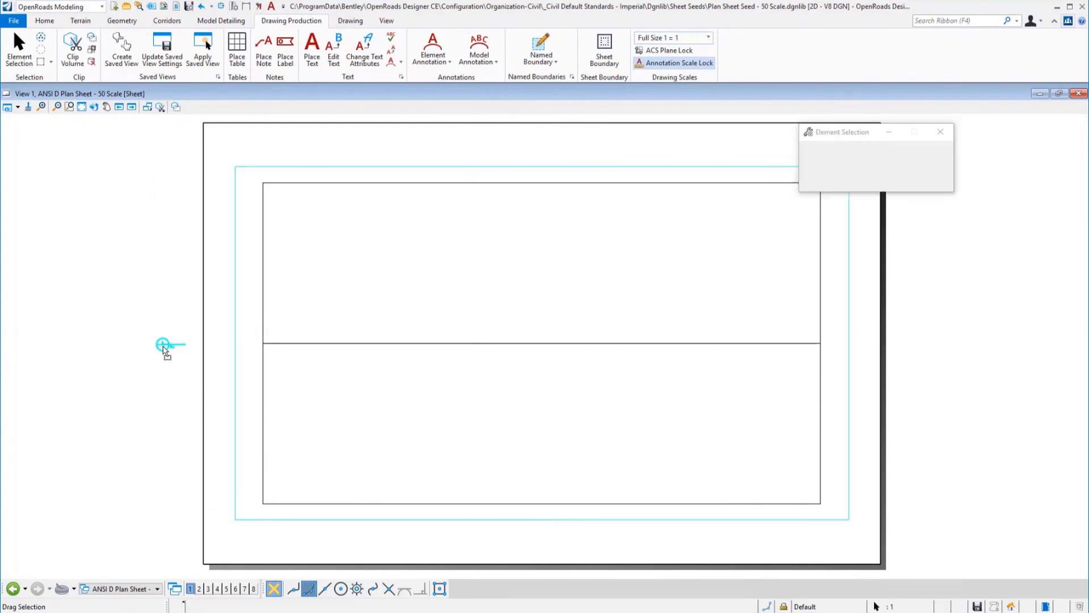
click(160, 301)
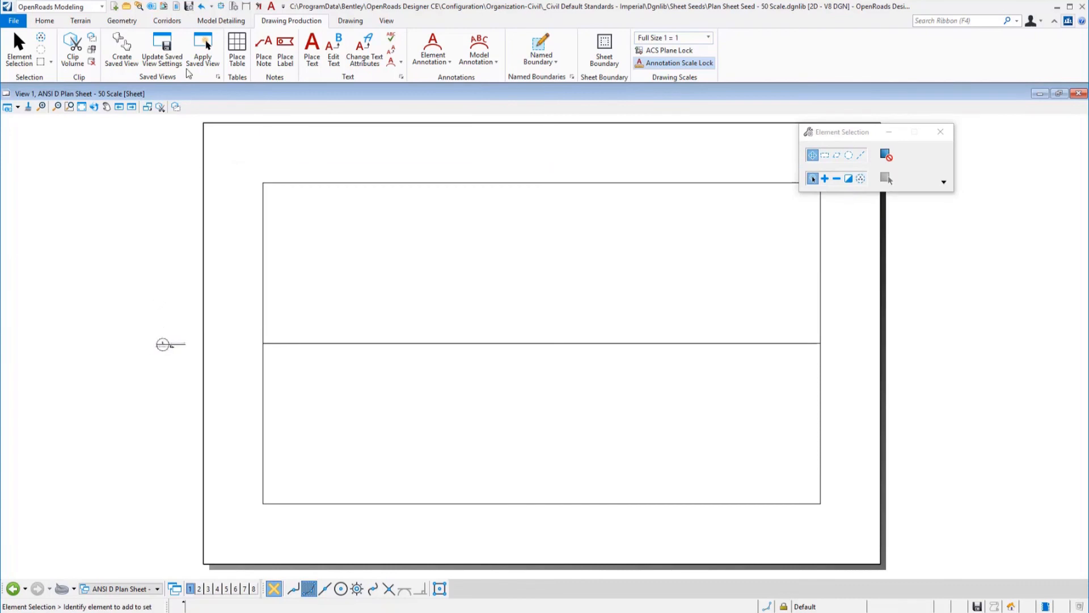
- Attach the ANSI D - Plan model of Plan and Profile Border.dgn as a reference with Coincident - World orientation
click(177, 7)
click(343, 239)
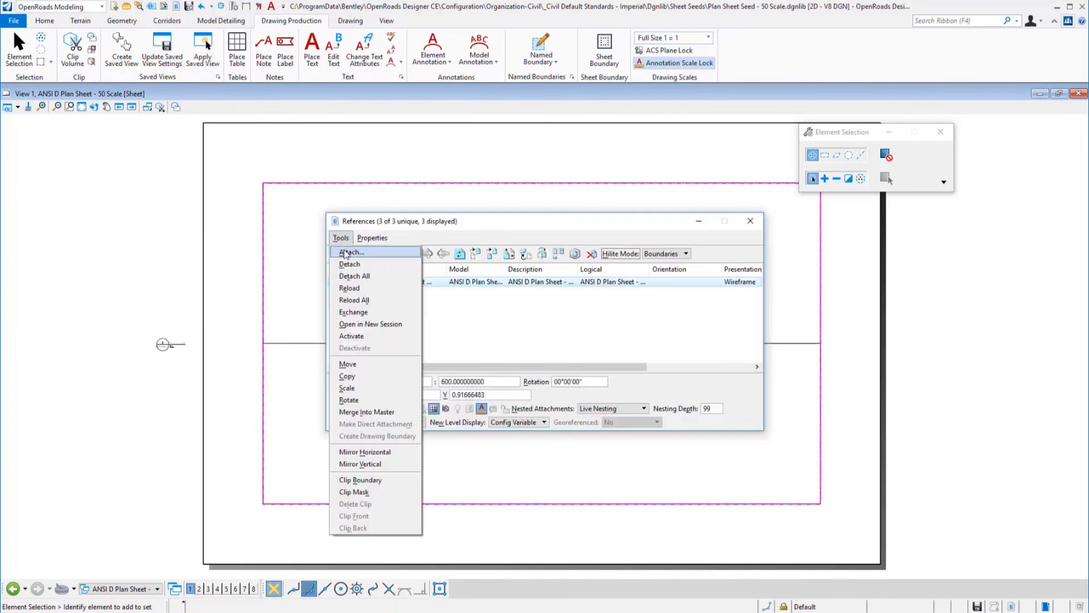
click(348, 253)
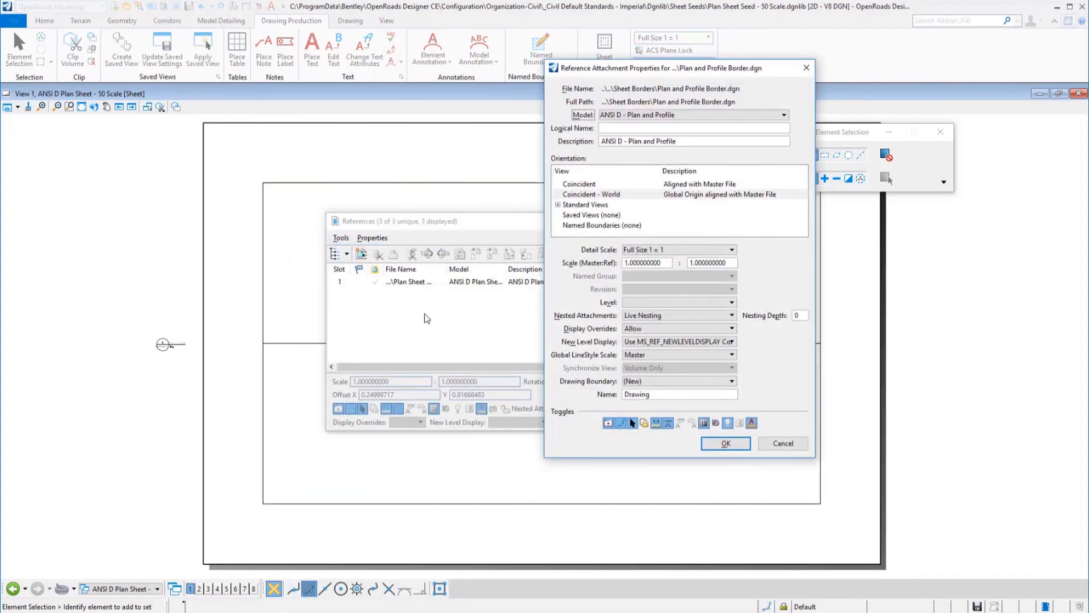
click(619, 116)
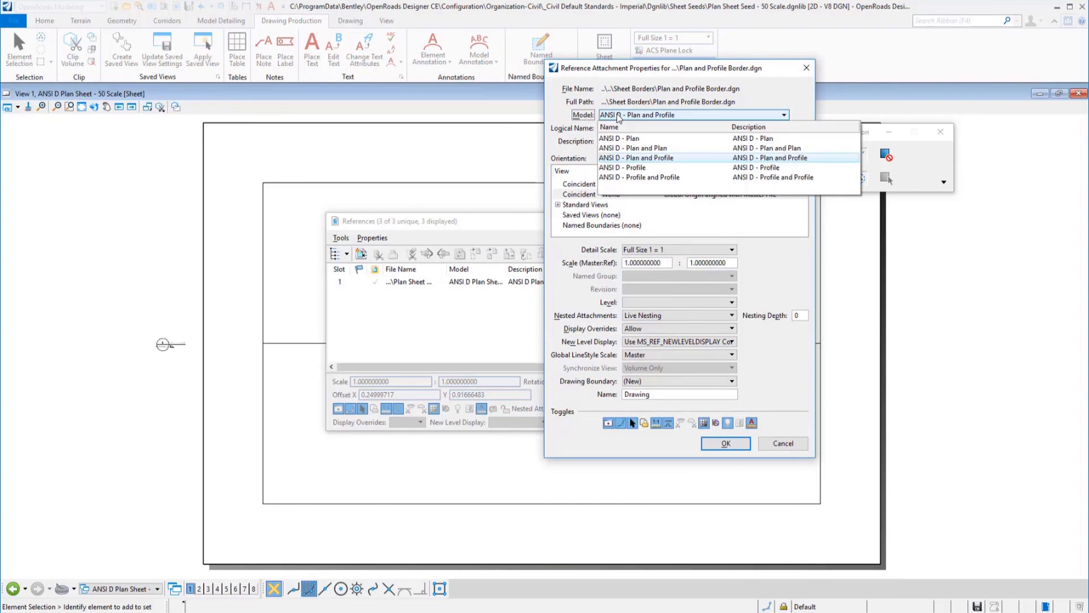
click(629, 138)
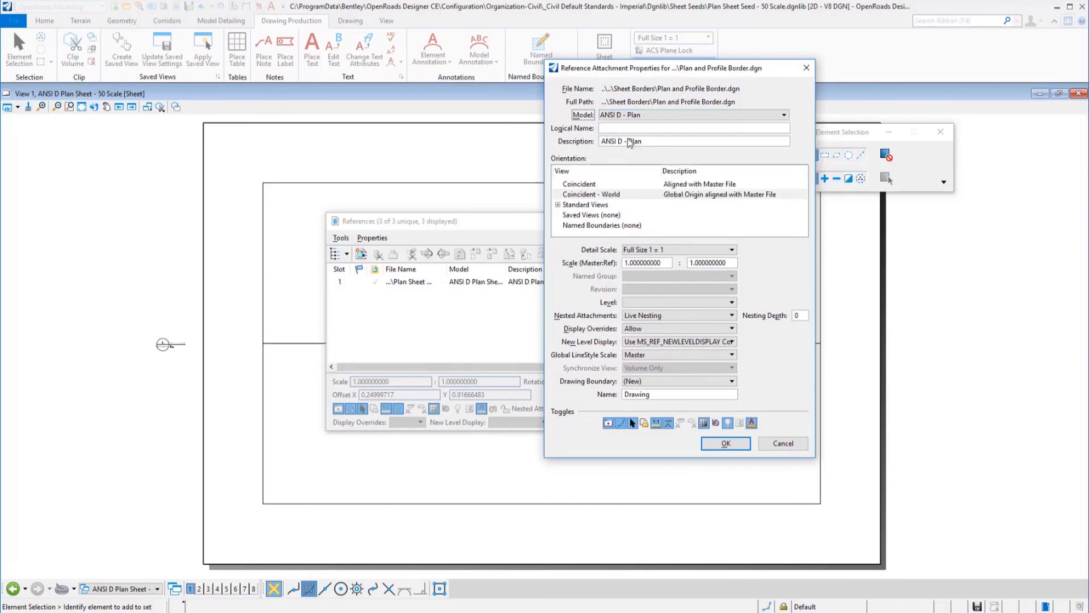
click(724, 443)
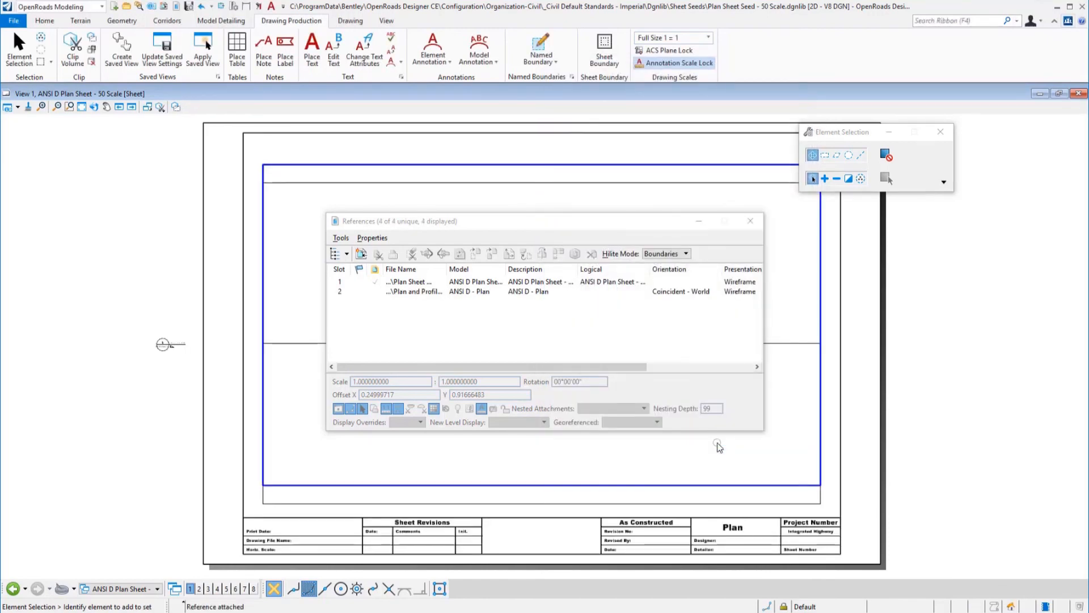
- Move the plan sheet reference, with its boundary, so its upper-left corner meets the corner of the border's blue plan frame
click(431, 282)
click(425, 291)
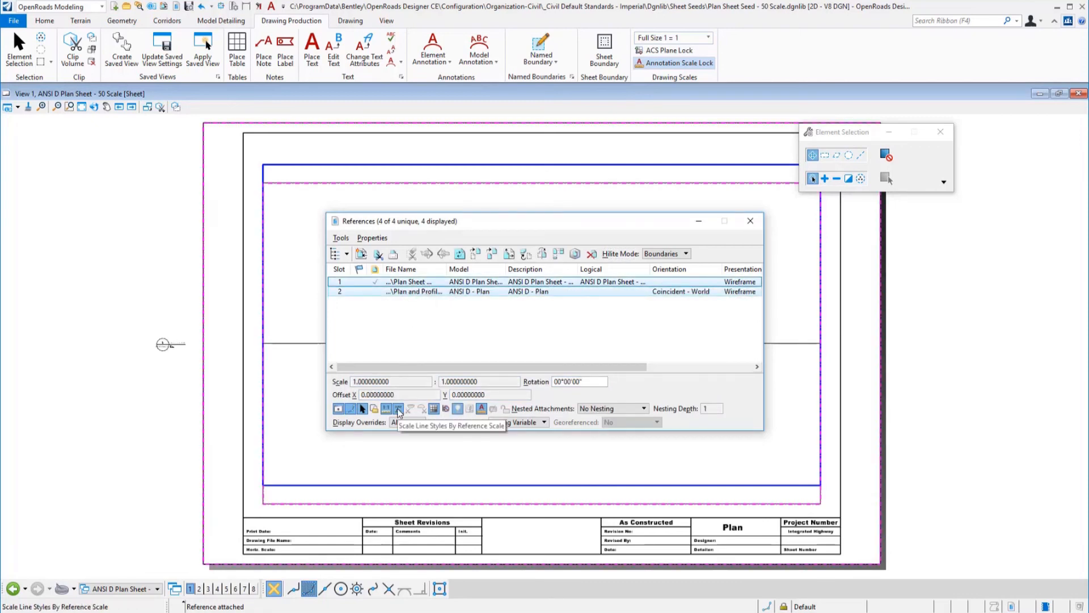
click(429, 282)
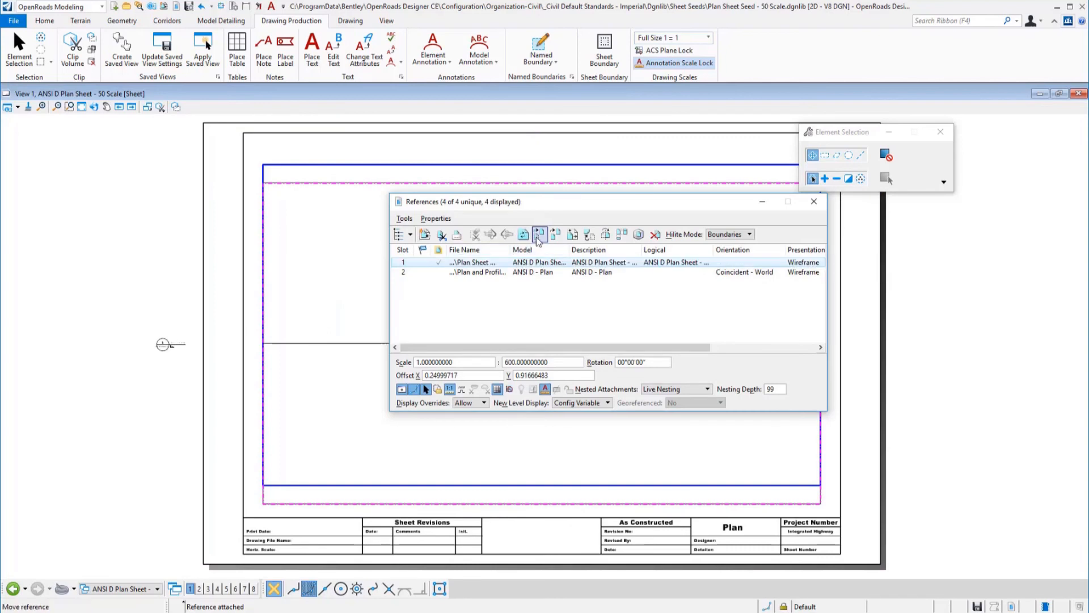
click(536, 236)
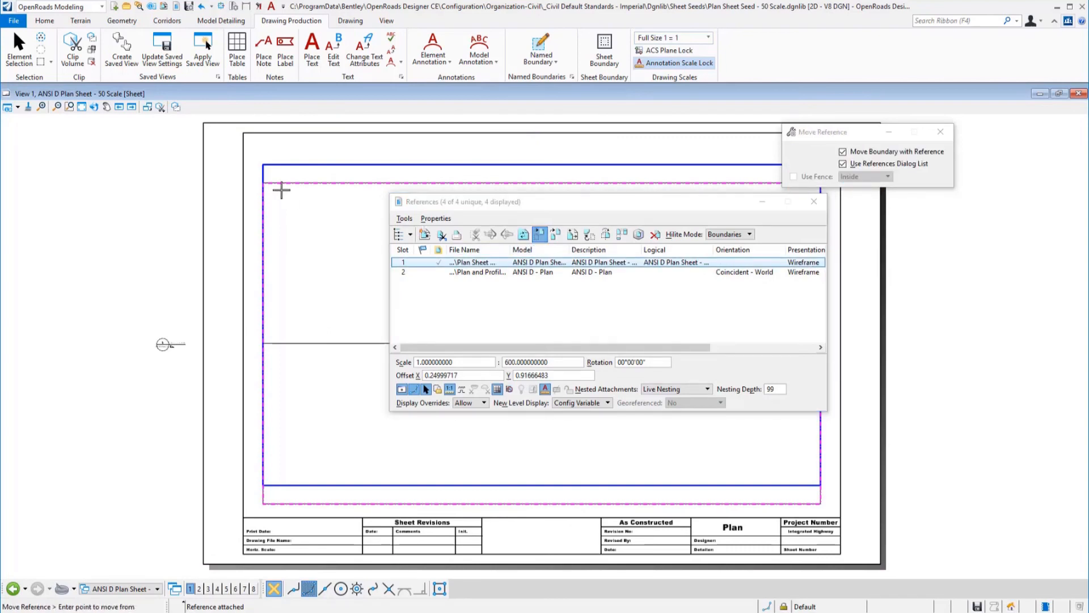
click(263, 182)
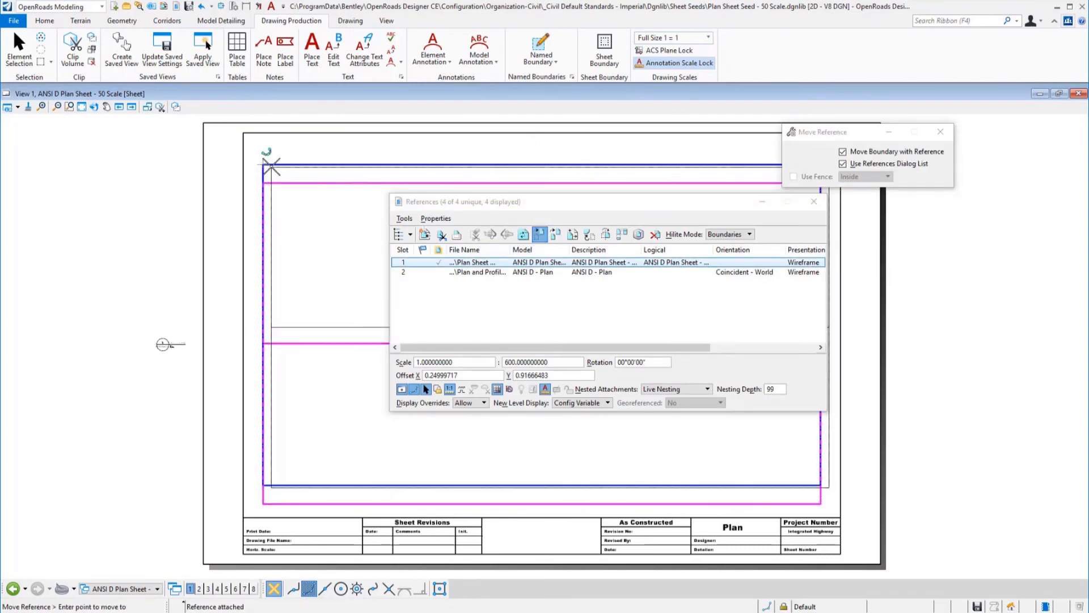
click(263, 164)
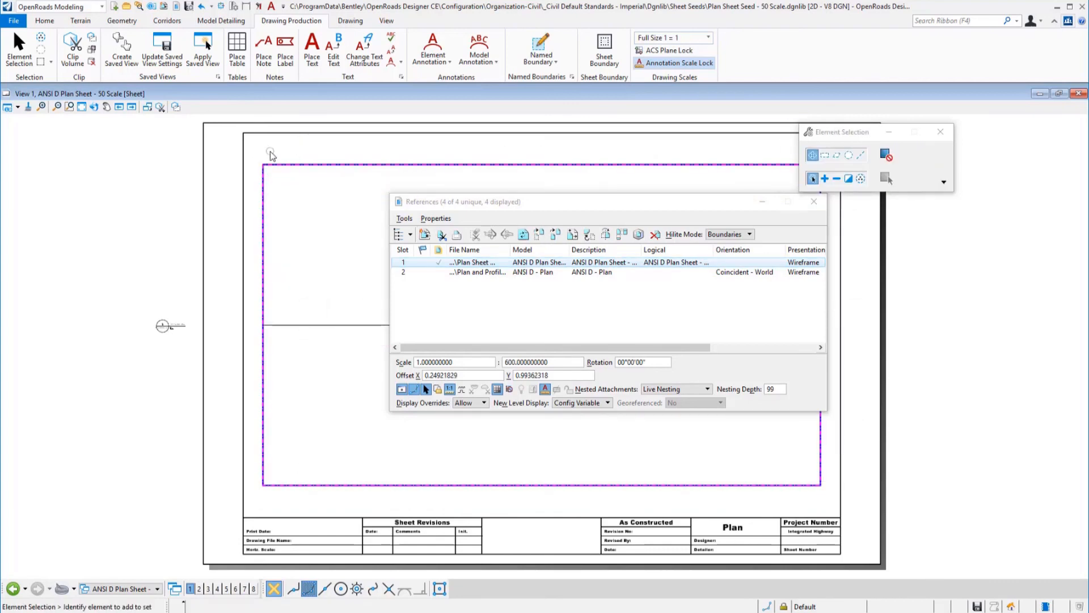
- Delete the extra drawing boundary below the sheet without deleting its associated reference, and close the references list
scroll(271, 153, down, 1)
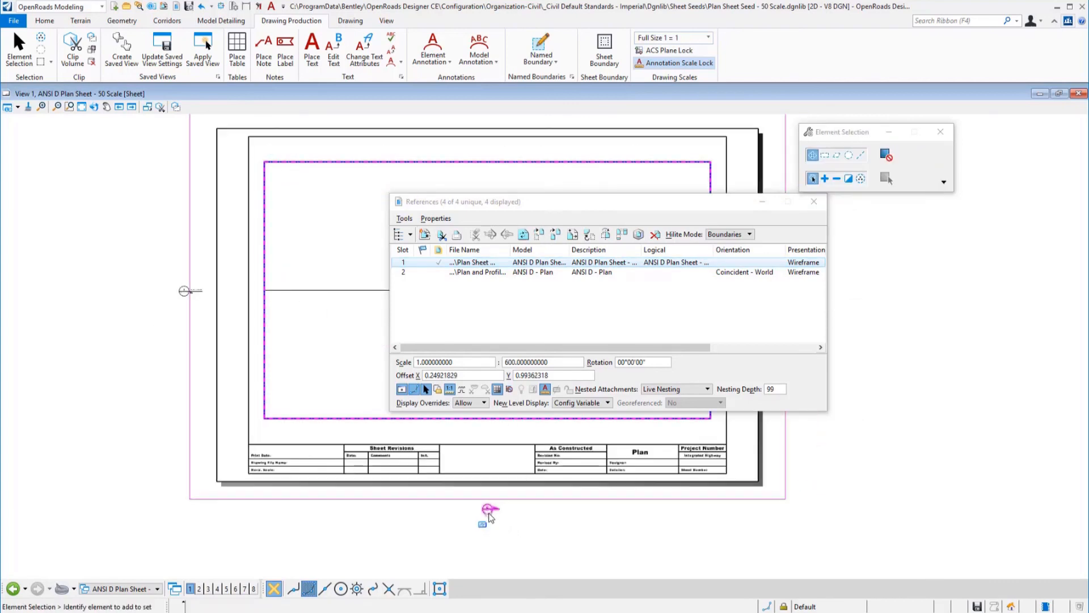
mouse_move(490, 517)
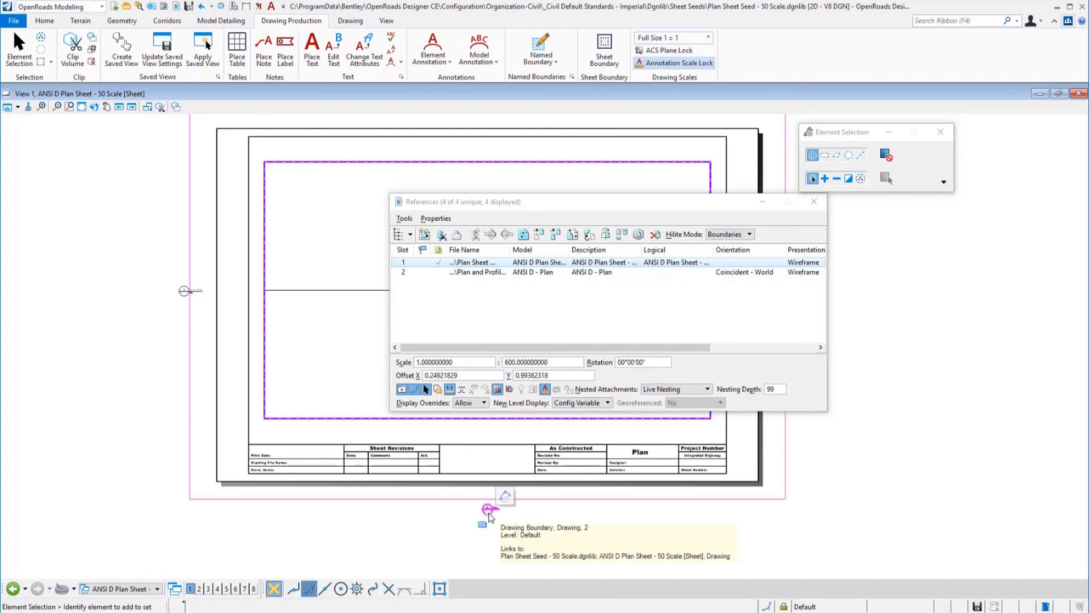
click(490, 514)
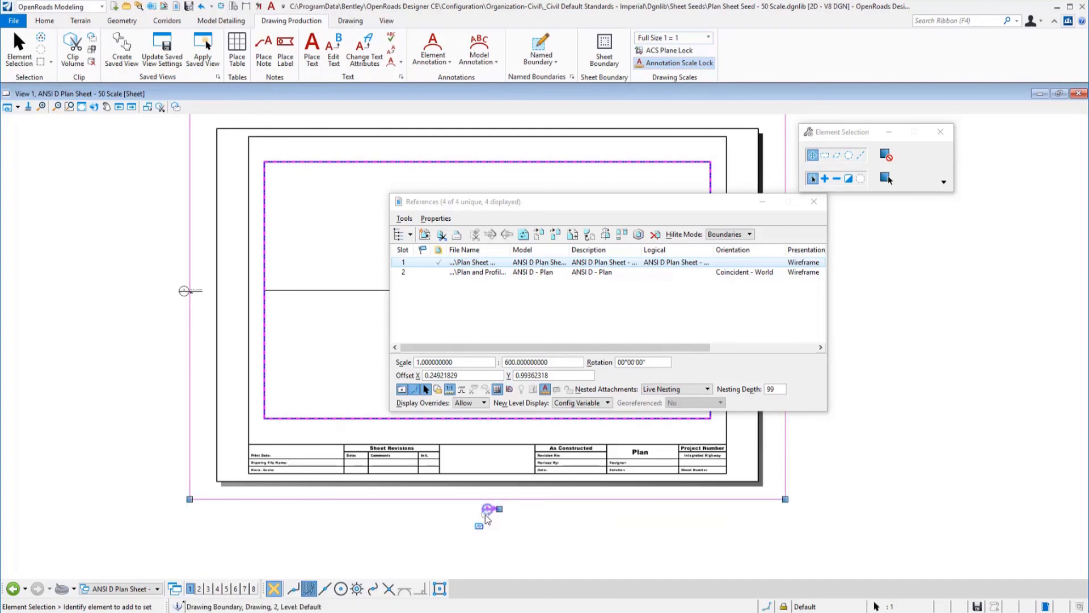
click(518, 511)
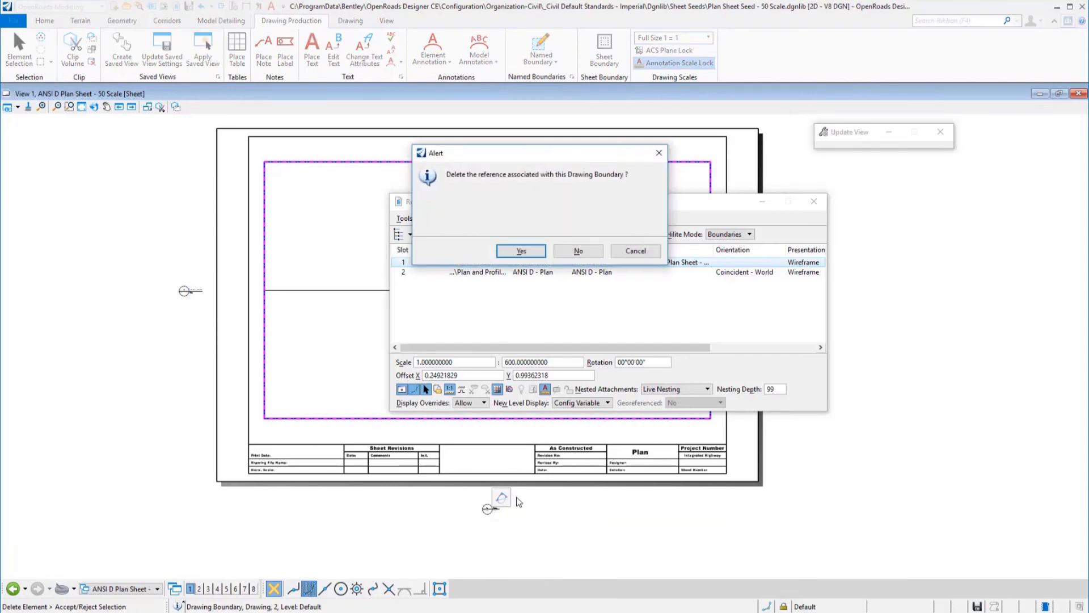
click(579, 250)
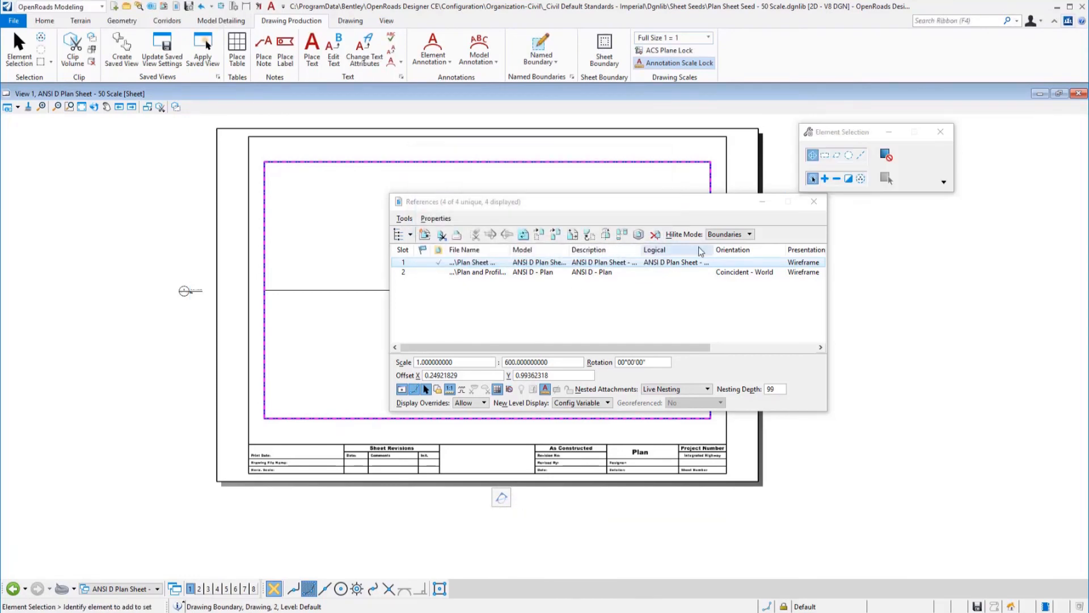
click(815, 202)
- Resize the remaining drawing boundary so its upper-left and lower-right corners match the blue plan frame
click(185, 291)
drag(242, 148, 264, 162)
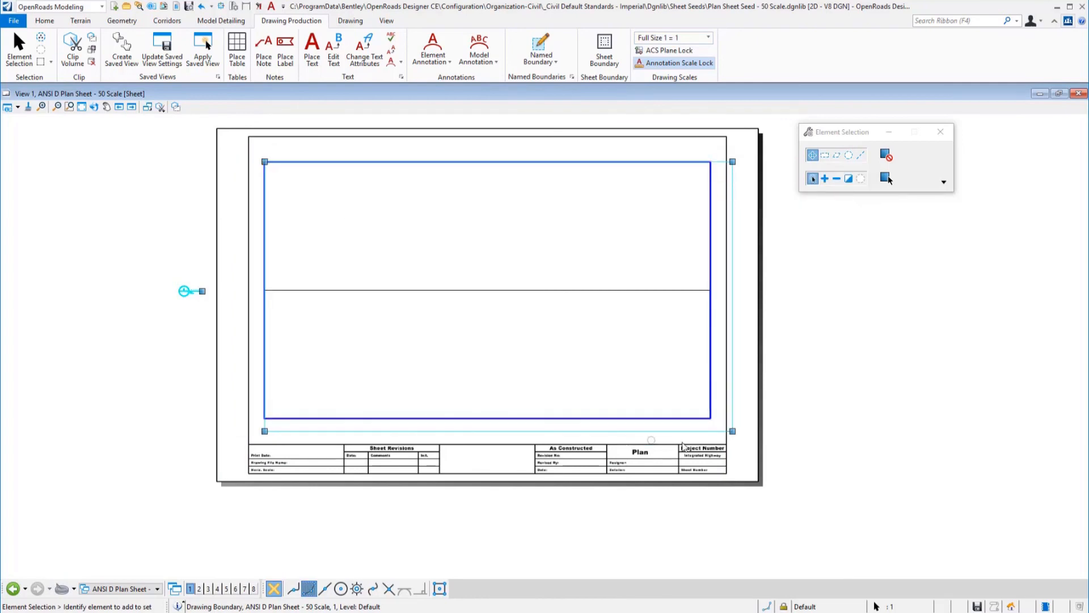
drag(733, 431, 711, 418)
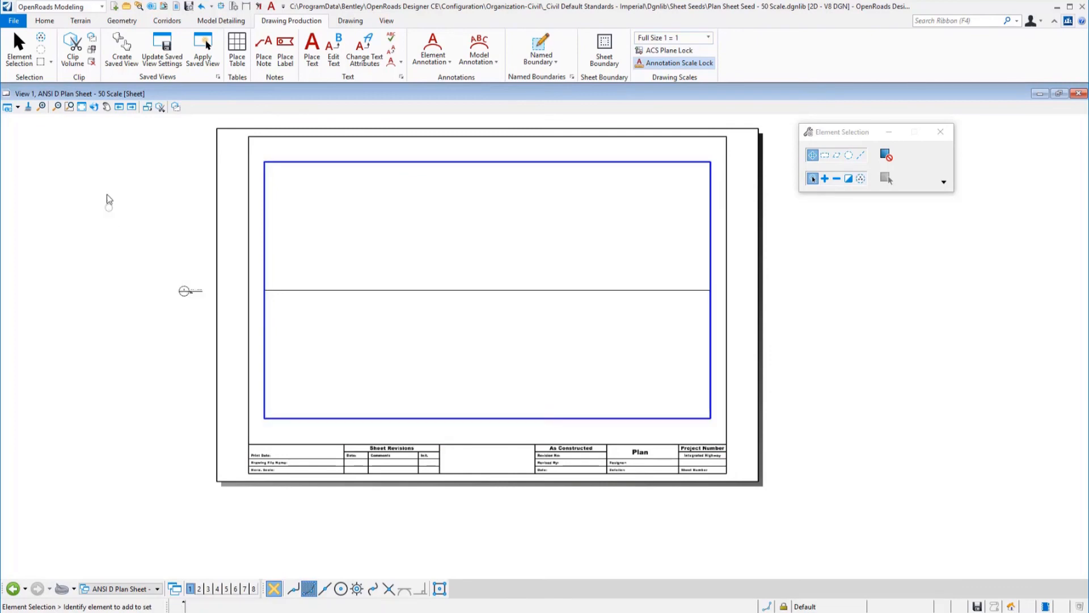
- Fit the sheet view, turn off the display of constructions, and save the settings
click(81, 108)
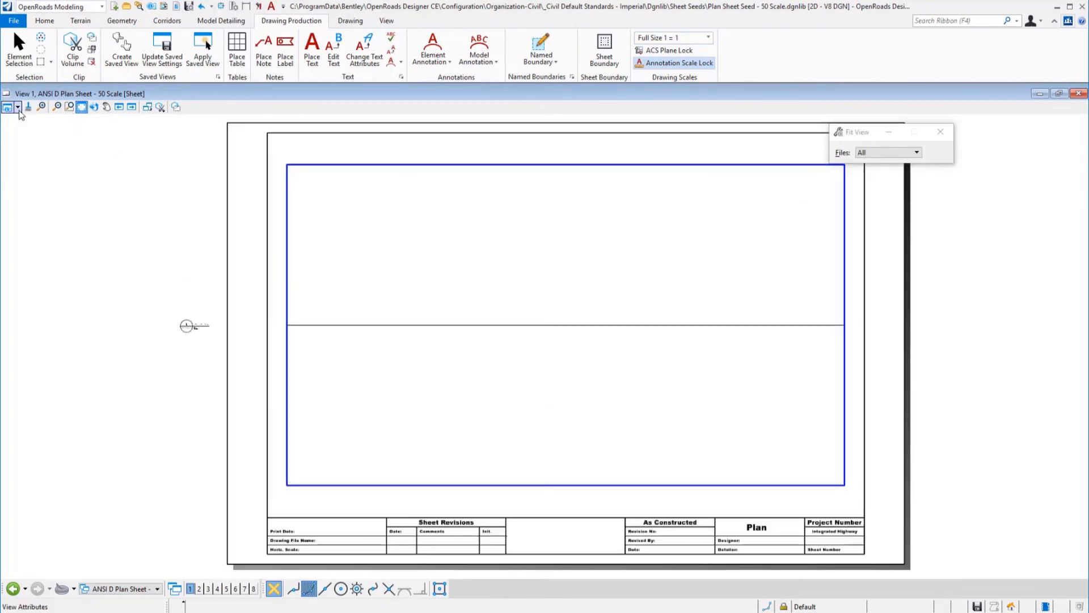
click(19, 111)
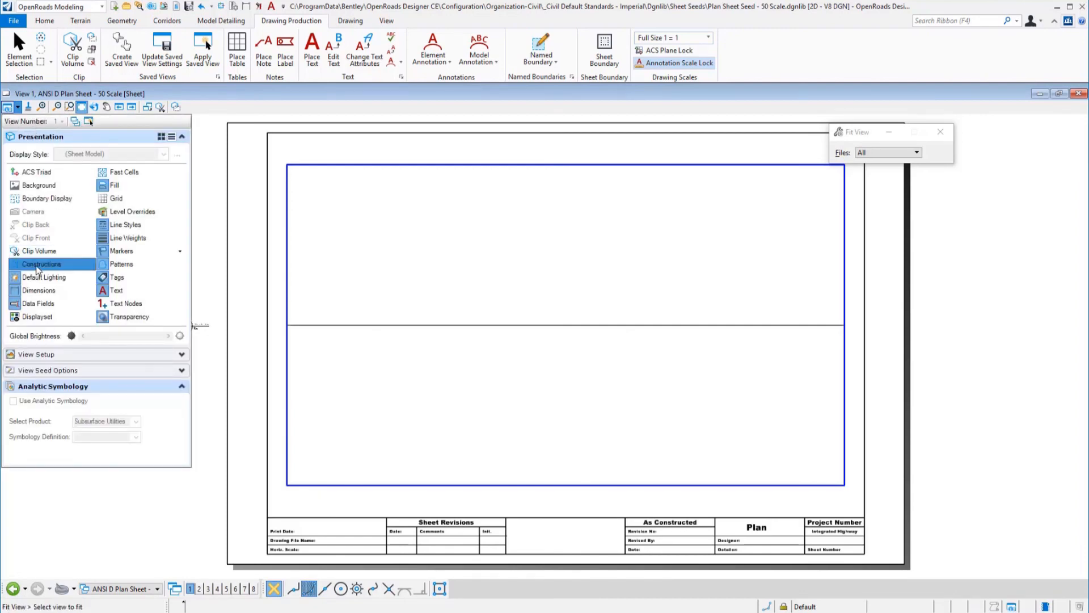
click(38, 266)
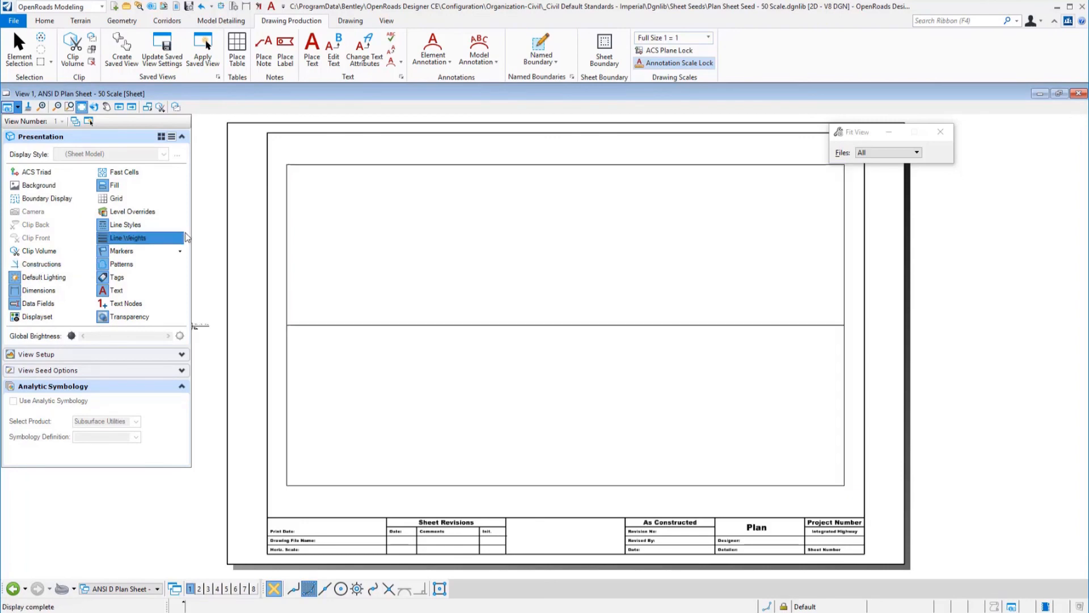
click(189, 7)
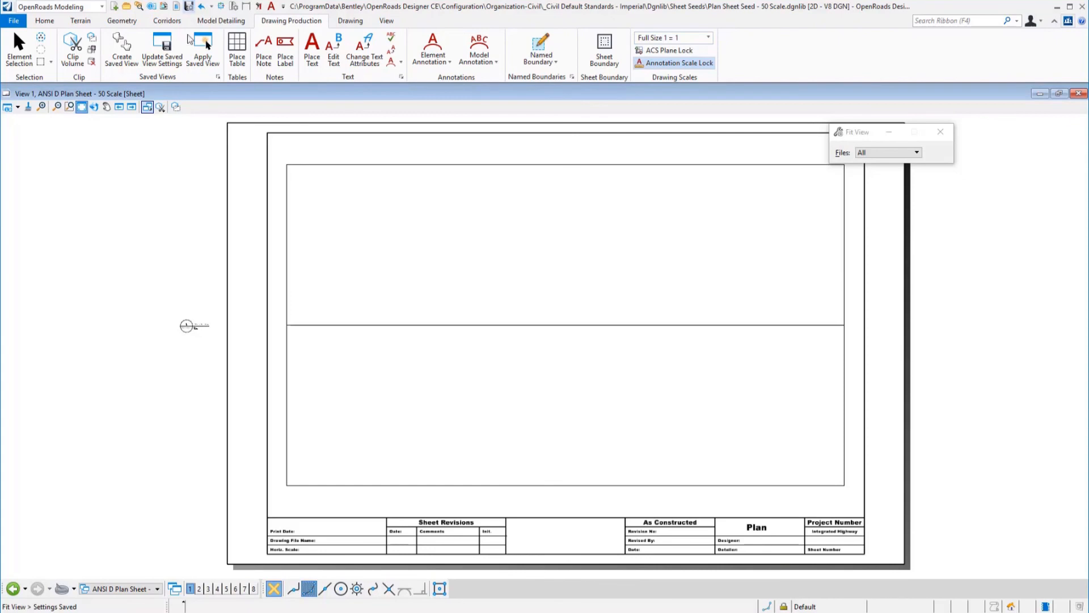
- Open the ANSI D Plan Sheet - 50 Scale drawing model, fit its view, and save the settings
click(120, 588)
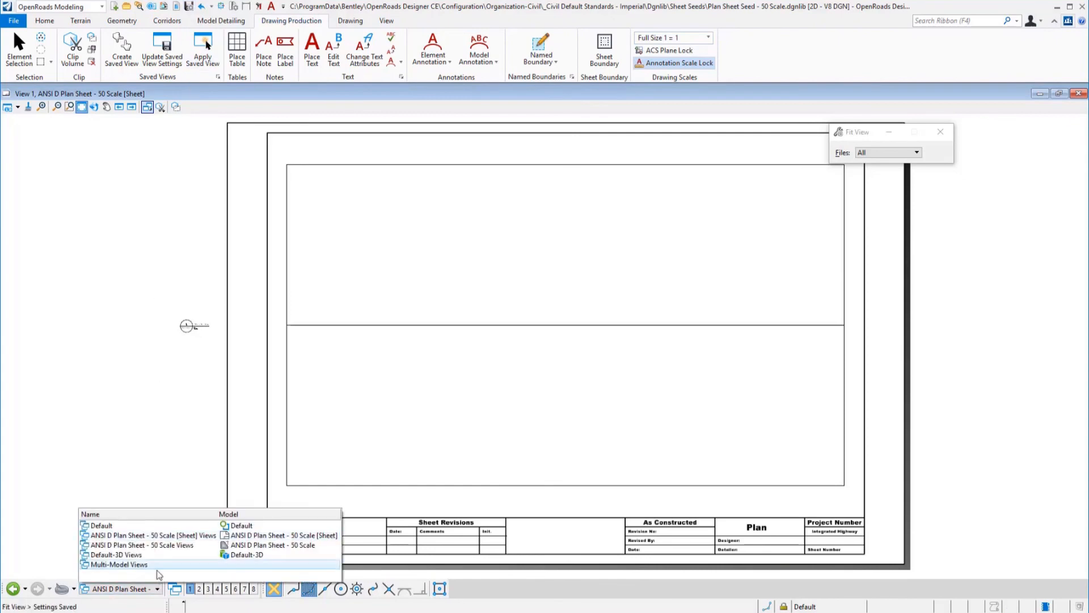
click(159, 545)
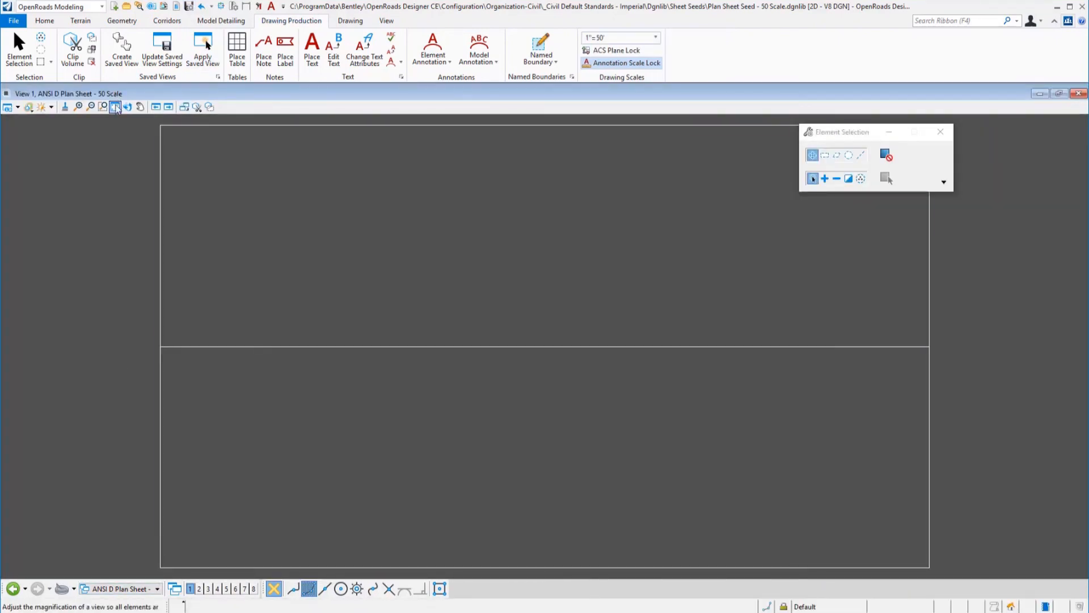
click(115, 107)
click(190, 7)
- In the multi-model views, change the boundary rectangle to the draft named boundary level, ByLevel color and weight, transparency 50, and Construction class
click(117, 590)
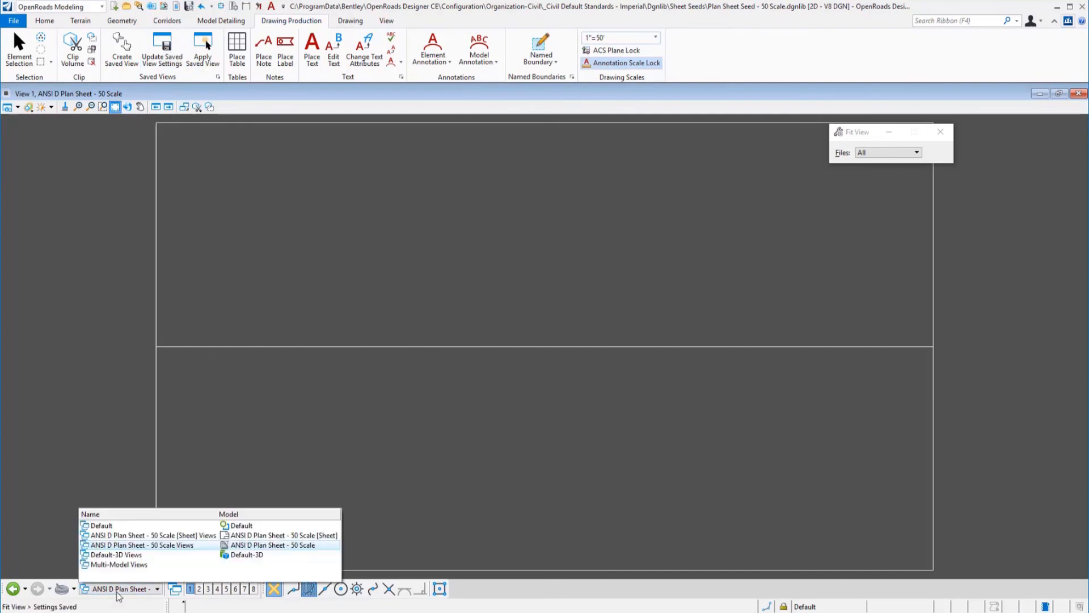
click(127, 564)
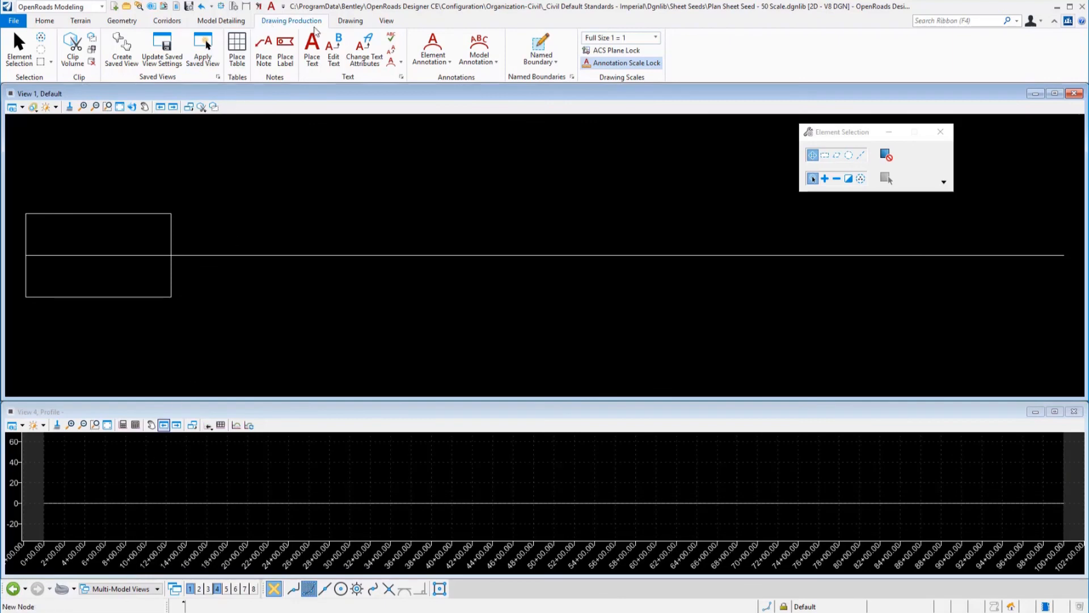
click(350, 21)
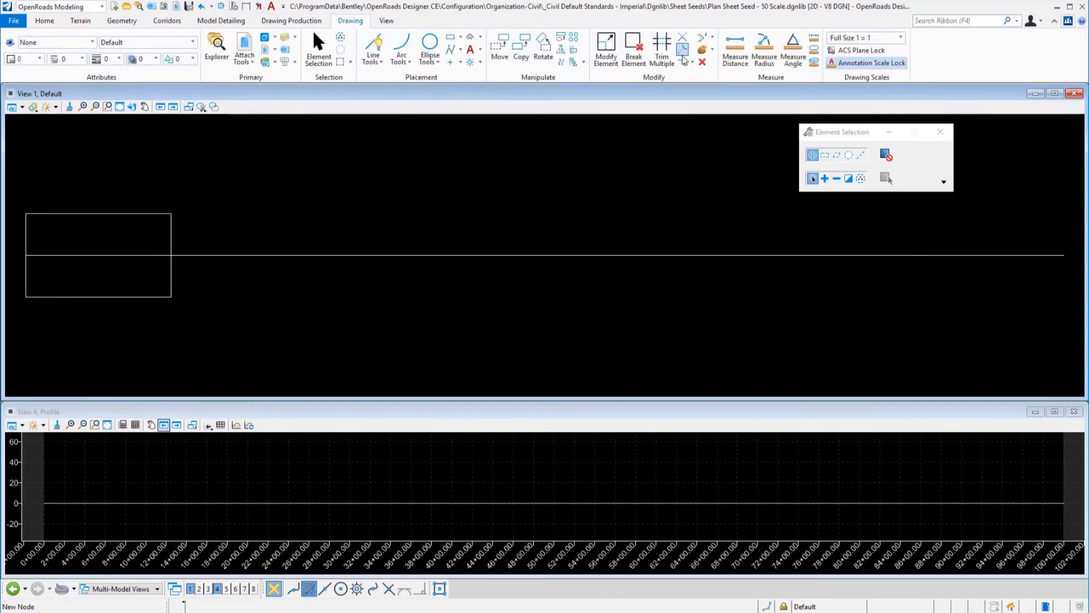
click(702, 52)
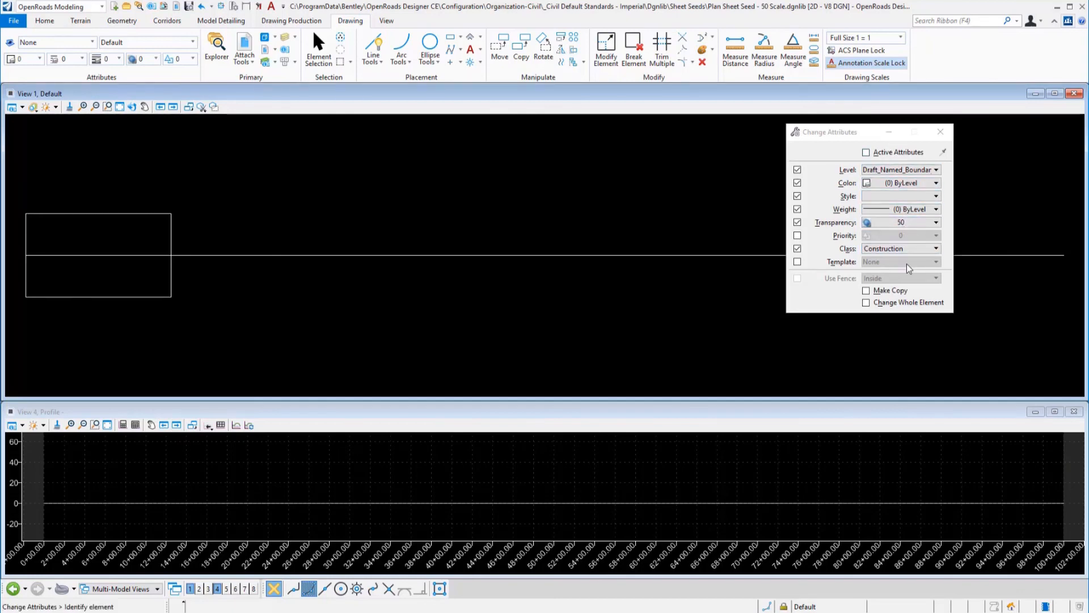
click(174, 234)
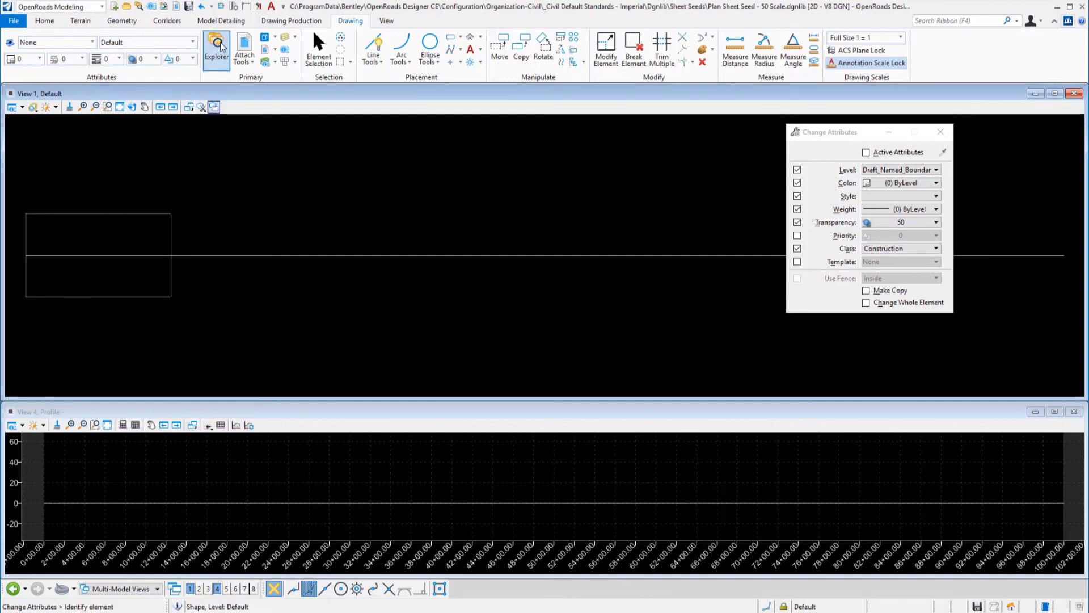
- Examine the annotation definitions, annotation groups, feature symbologies and feature definitions stored in Plan Sheet Seed - 50 Scale.dgnlib
click(218, 47)
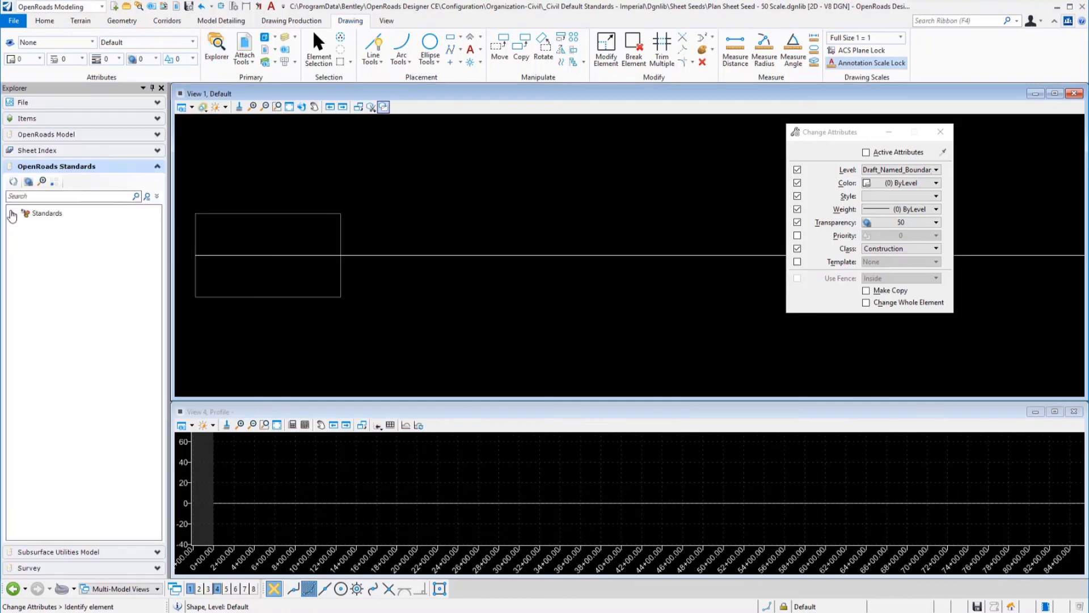
click(12, 213)
click(24, 240)
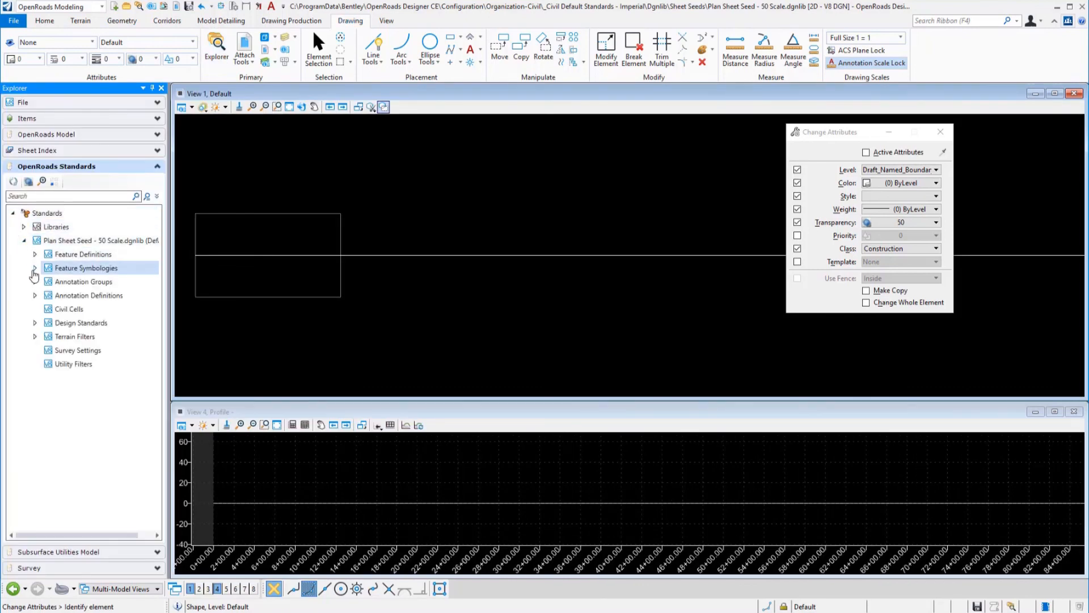
click(36, 295)
click(47, 336)
click(46, 323)
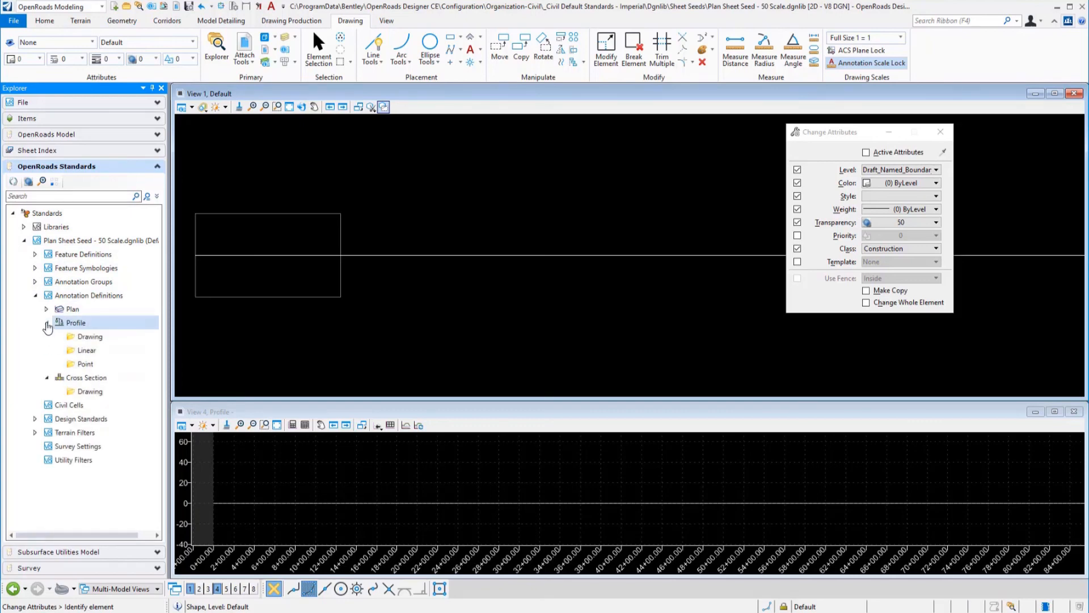
click(46, 309)
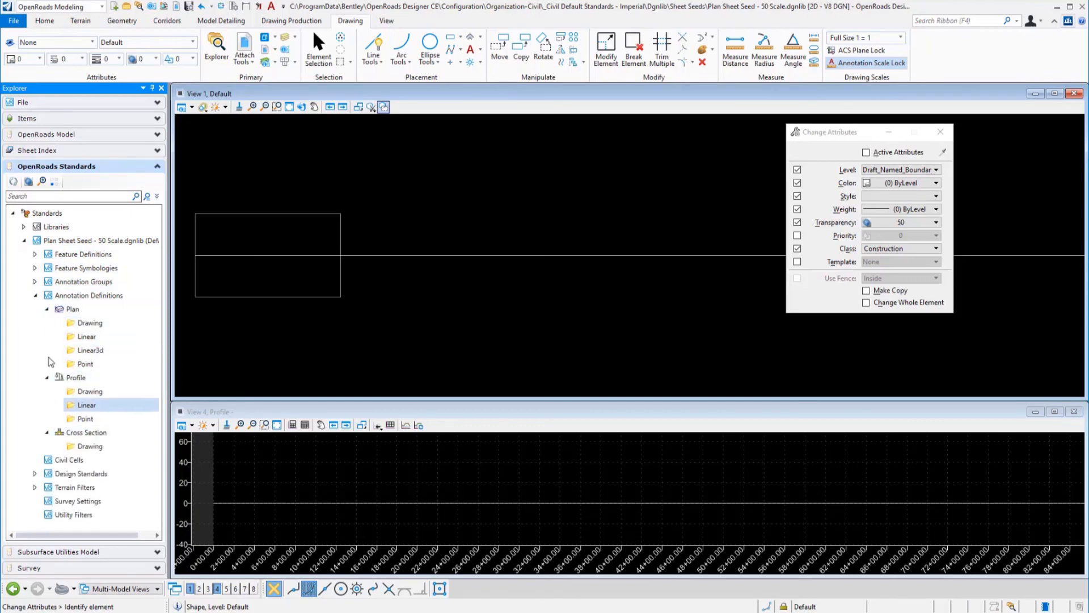
click(36, 281)
click(46, 323)
click(46, 309)
click(46, 295)
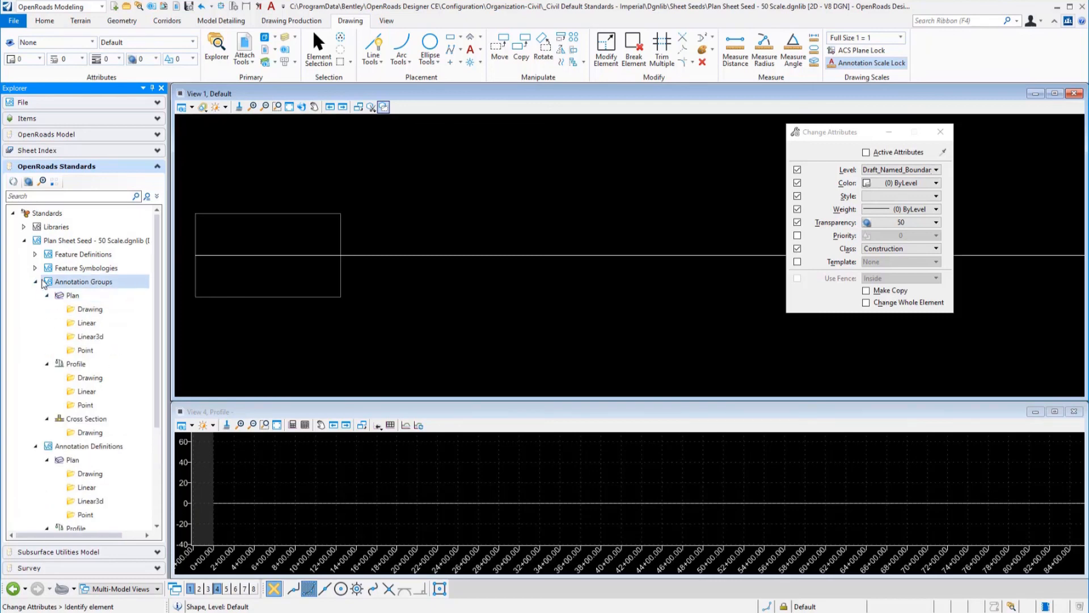
click(36, 268)
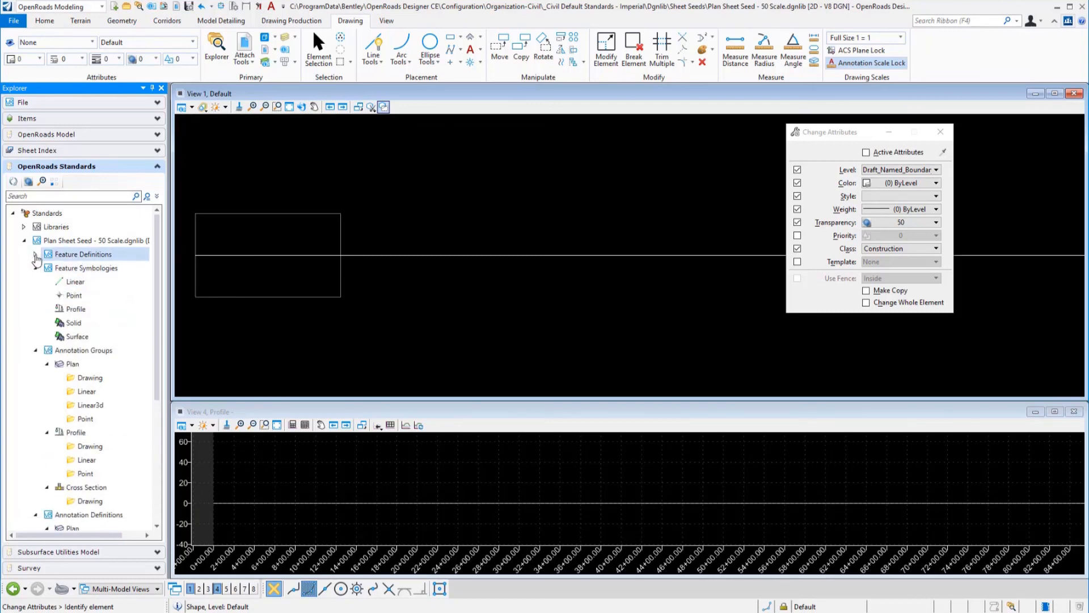
click(35, 254)
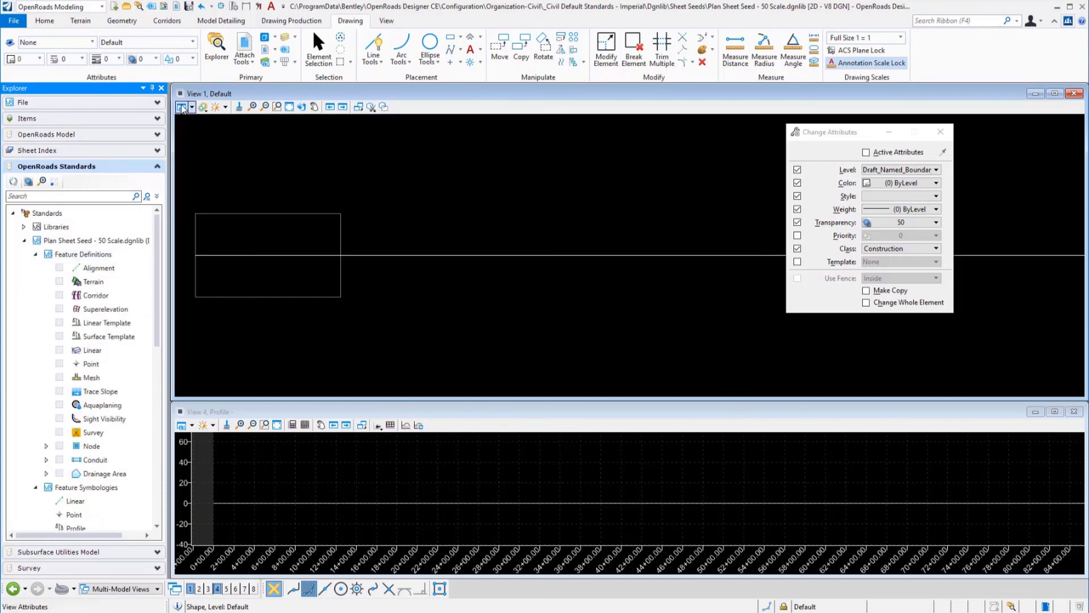
click(161, 88)
- Check the element template manager for templates stored in Plan Sheet Seed - 50 Scale.dgnlib
click(70, 48)
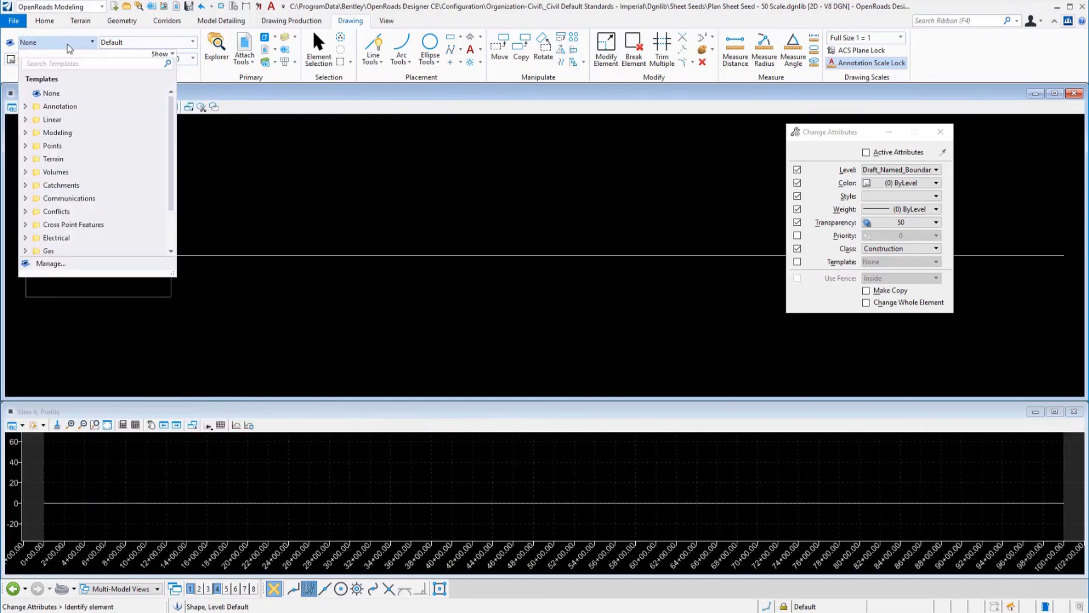
click(49, 262)
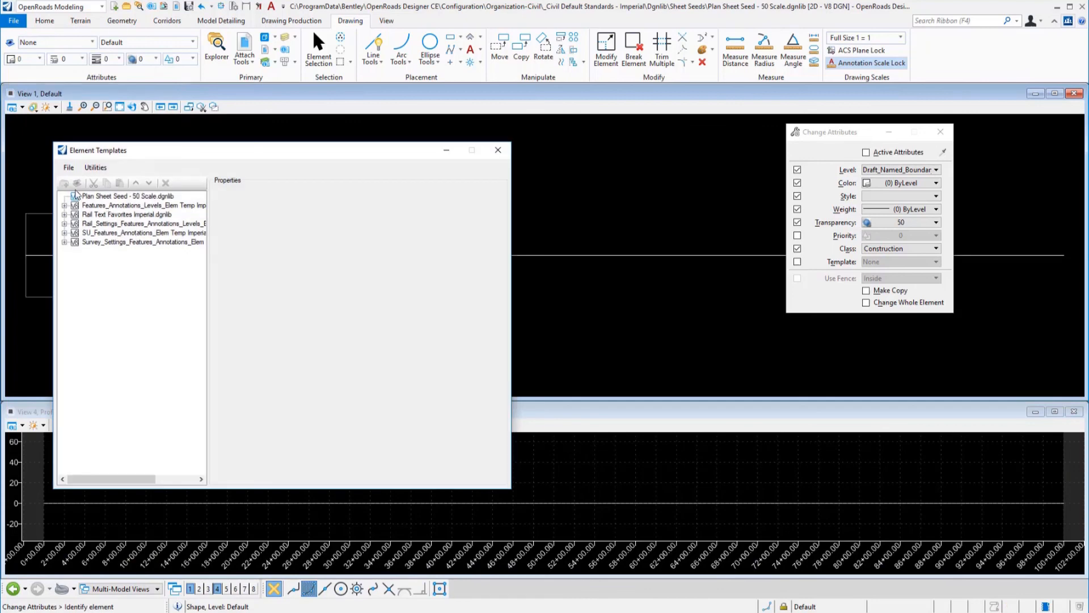
click(498, 151)
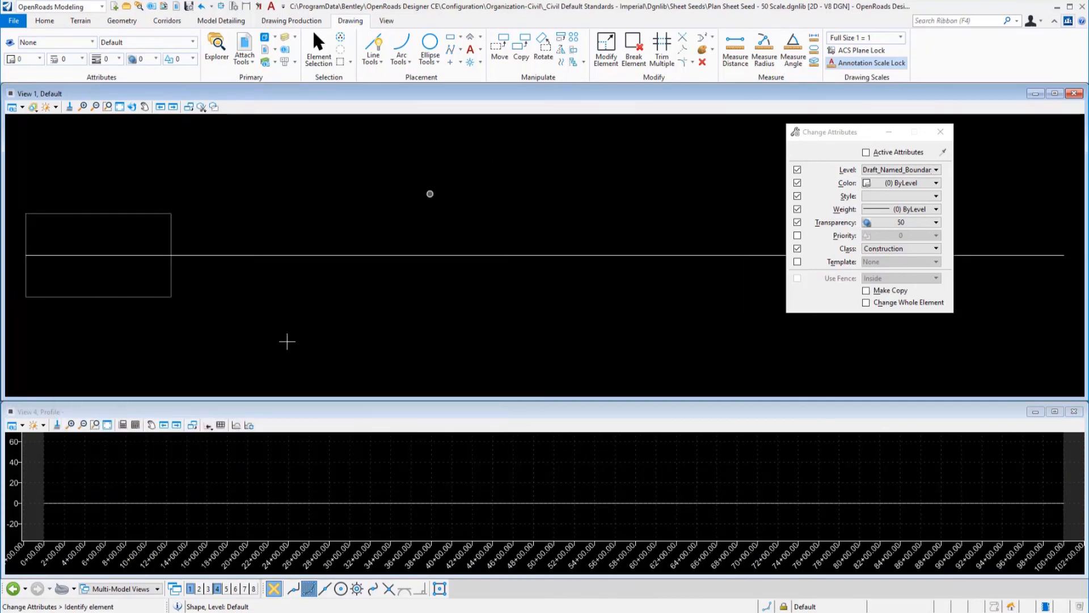
- Return to the ANSI D Plan Sheet - 50 Scale [Sheet] model, save the settings, and compress the file
click(137, 589)
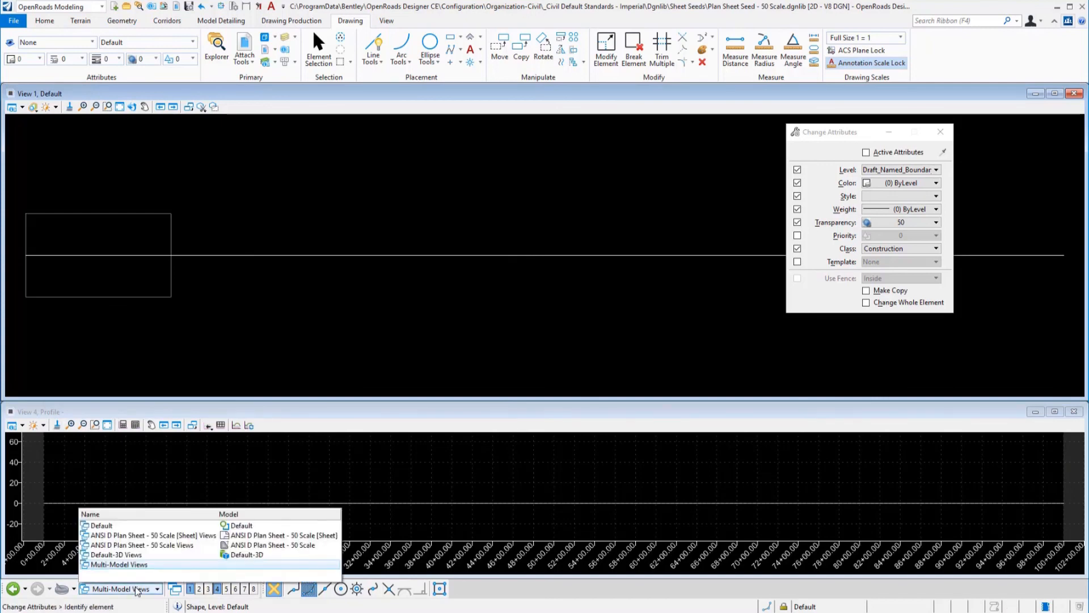
click(245, 537)
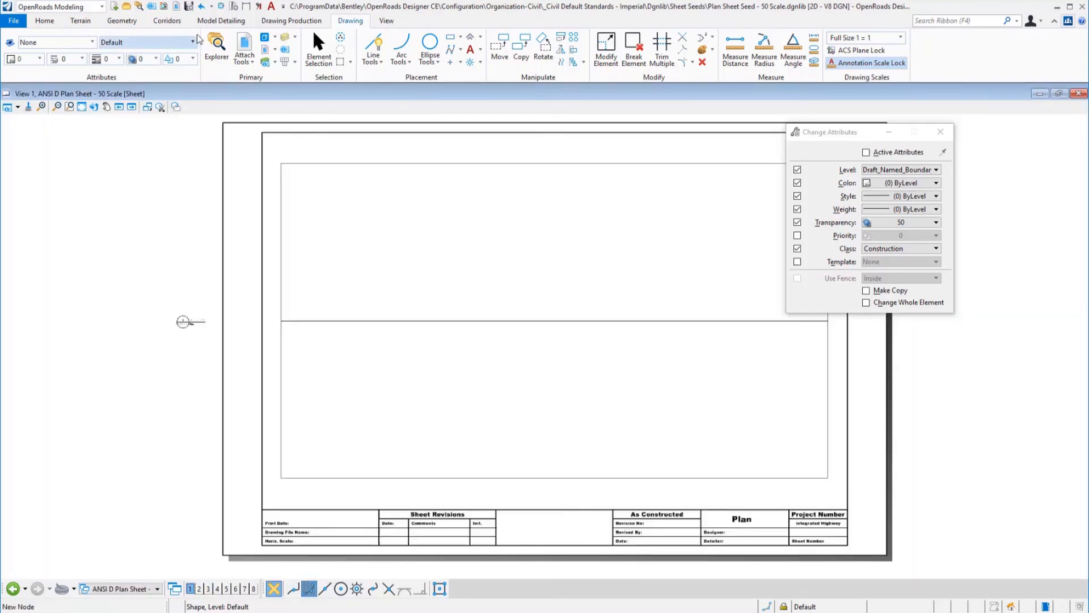
click(191, 7)
click(233, 7)
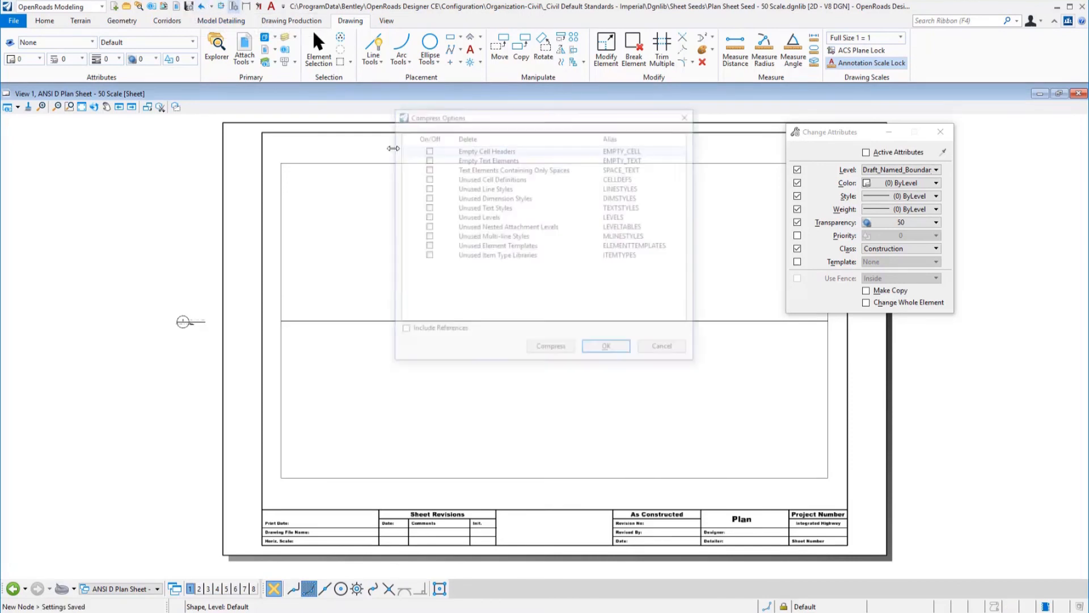
click(549, 350)
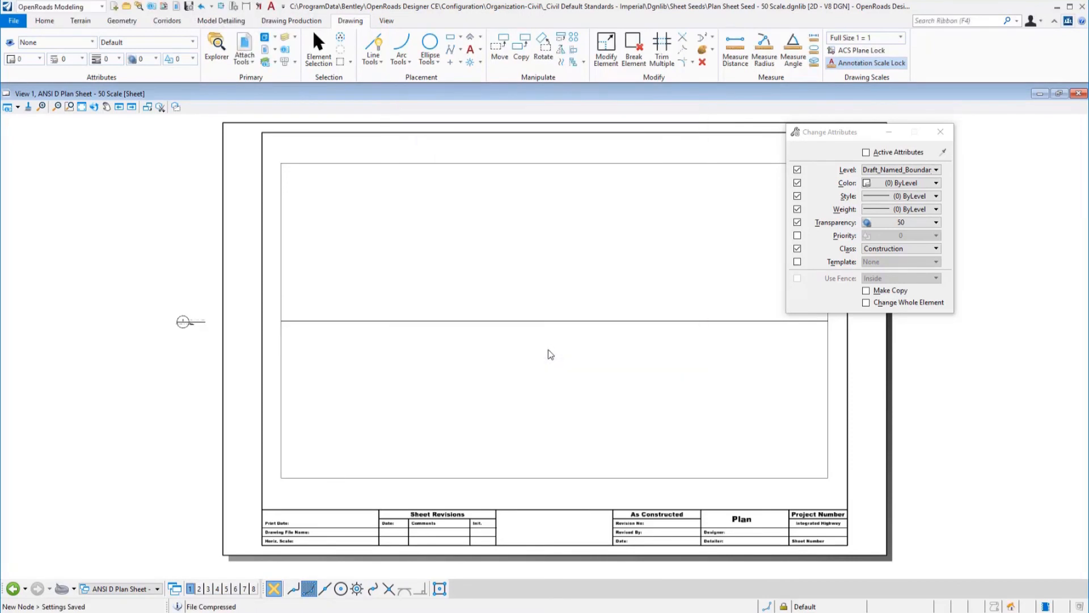